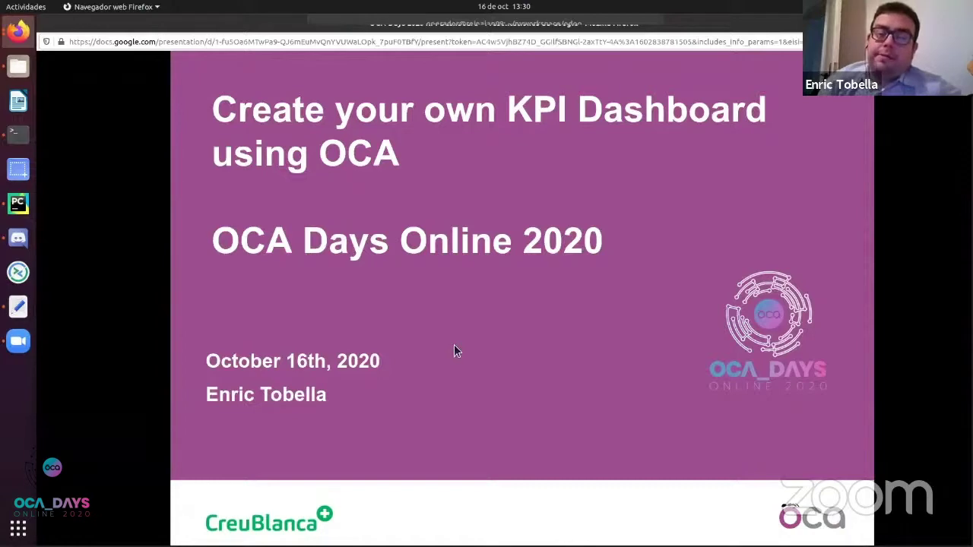
Advance to the About me slide covering the speaker's Odoo implementation and OCA roles.
{"action": "key", "text": "Right"}
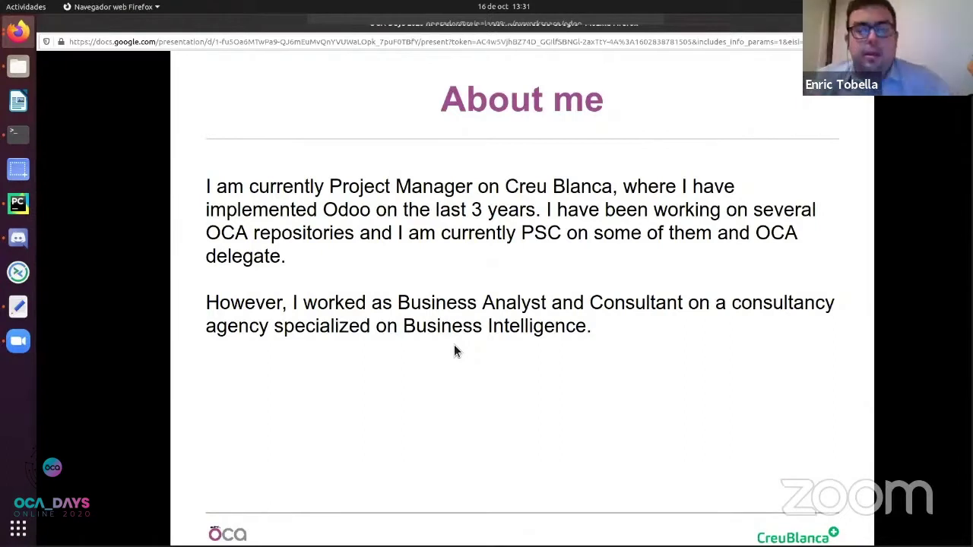
Go to slide 3 and play its outlined circles, colour fills and connecting-line animations.
{"action": "key", "text": "Right"}
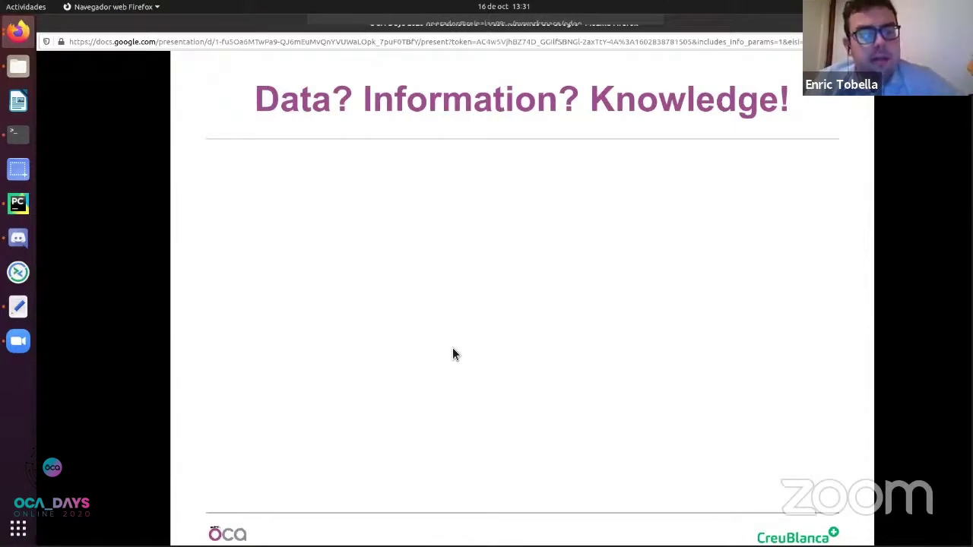
{"action": "key", "text": "Right"}
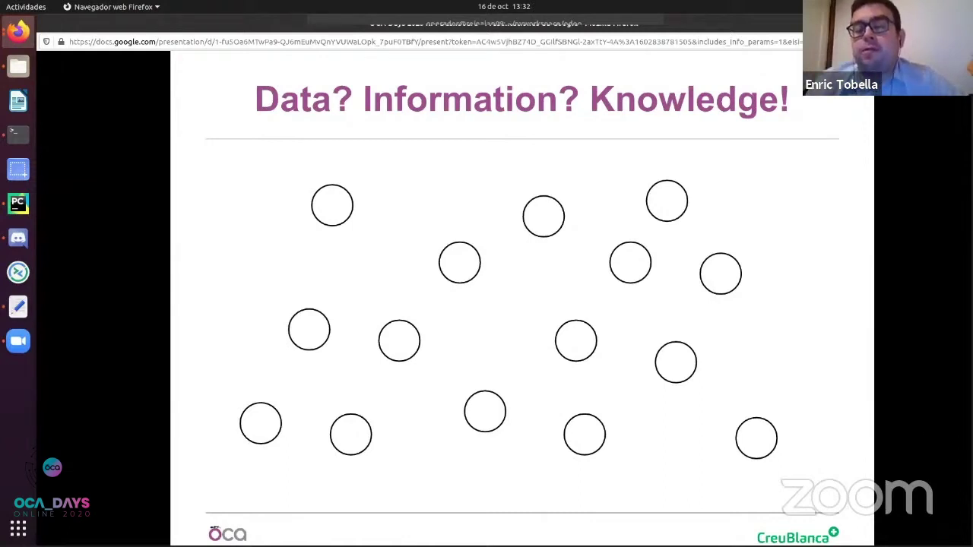
{"action": "key", "text": "Right"}
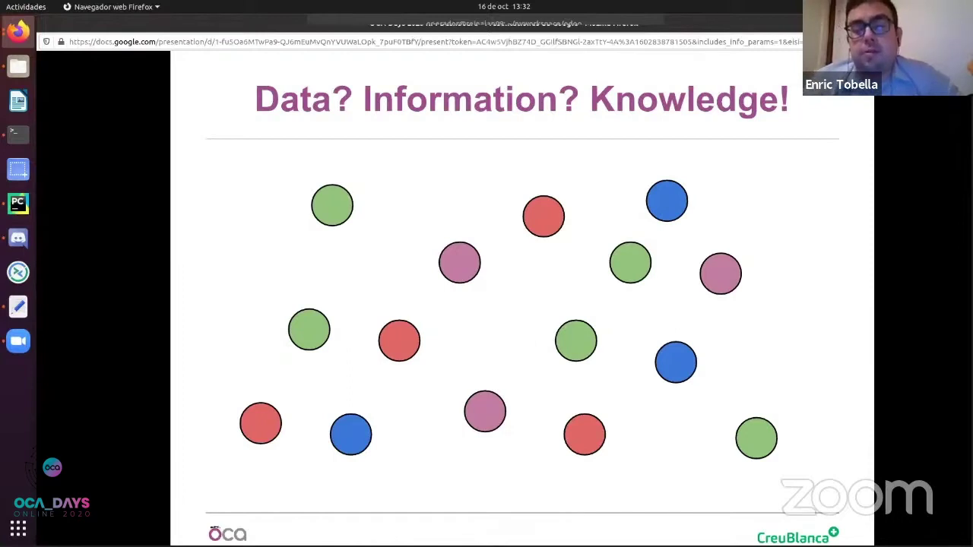
{"action": "key", "text": "Right"}
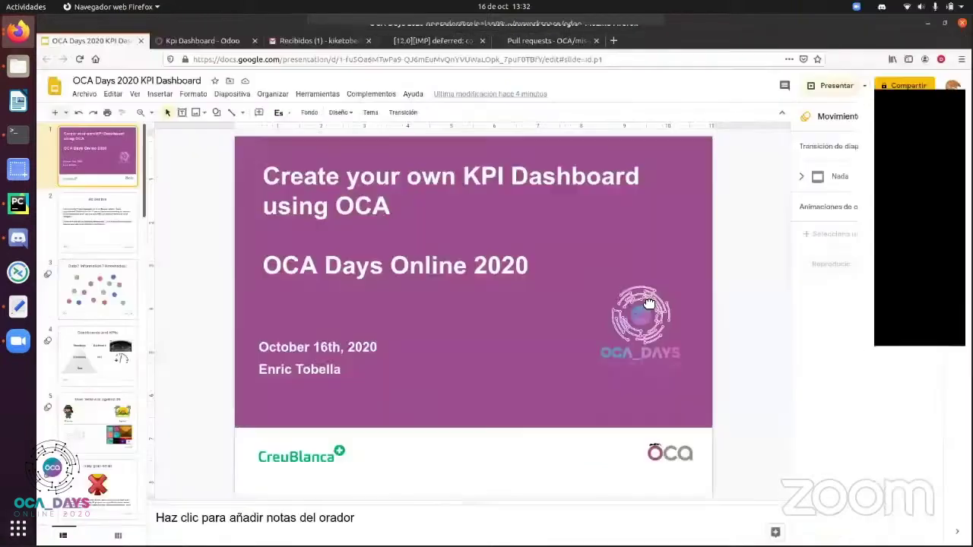
Restart presenting from the Data? Information? Knowledge! slide with the browser in full screen.
{"action": "key", "text": "Escape"}
{"action": "key", "text": "ctrl+F5"}
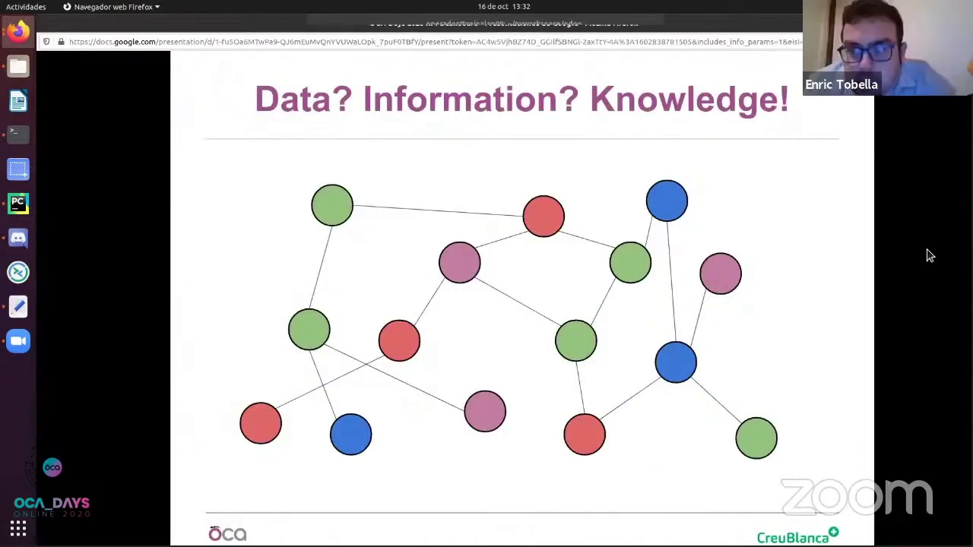
{"action": "key", "text": "Right"}
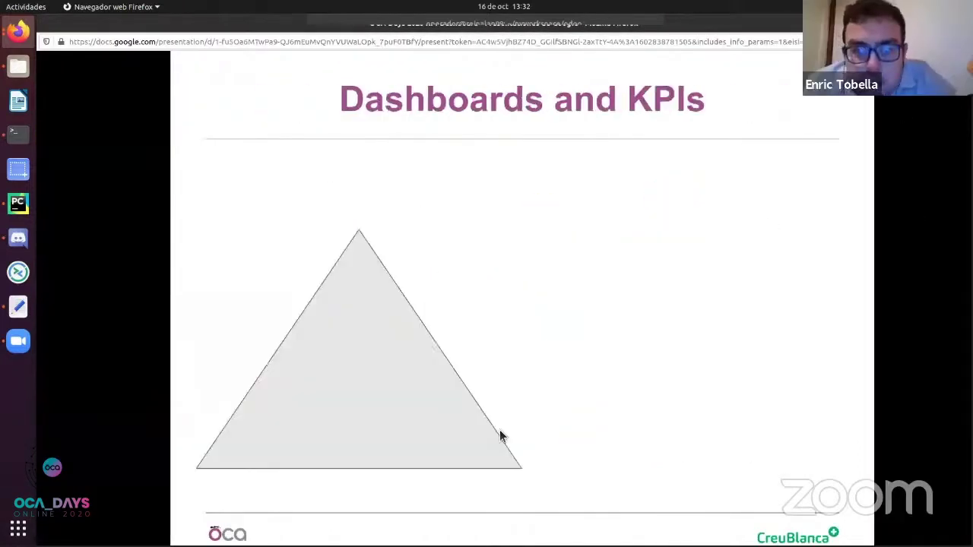
{"action": "key", "text": "Left"}
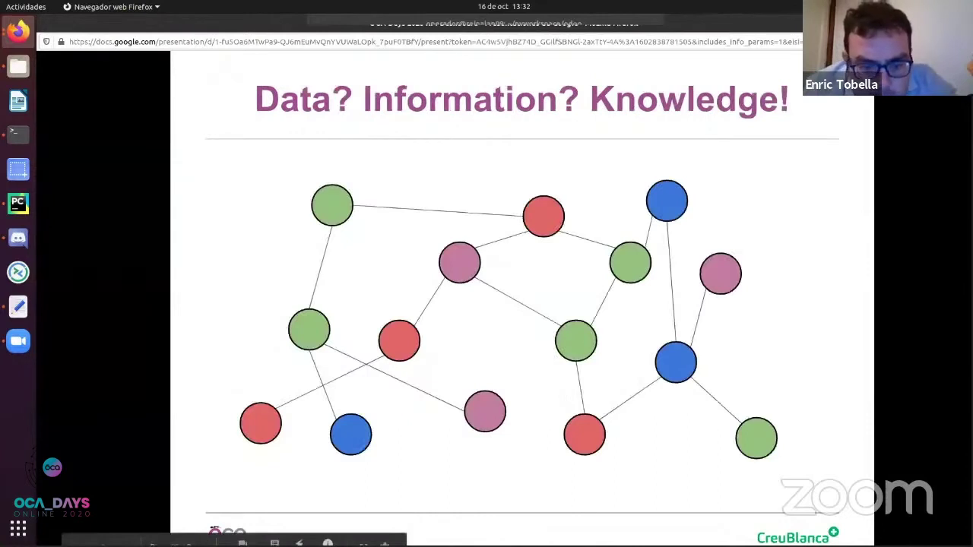
{"action": "key", "text": "F11"}
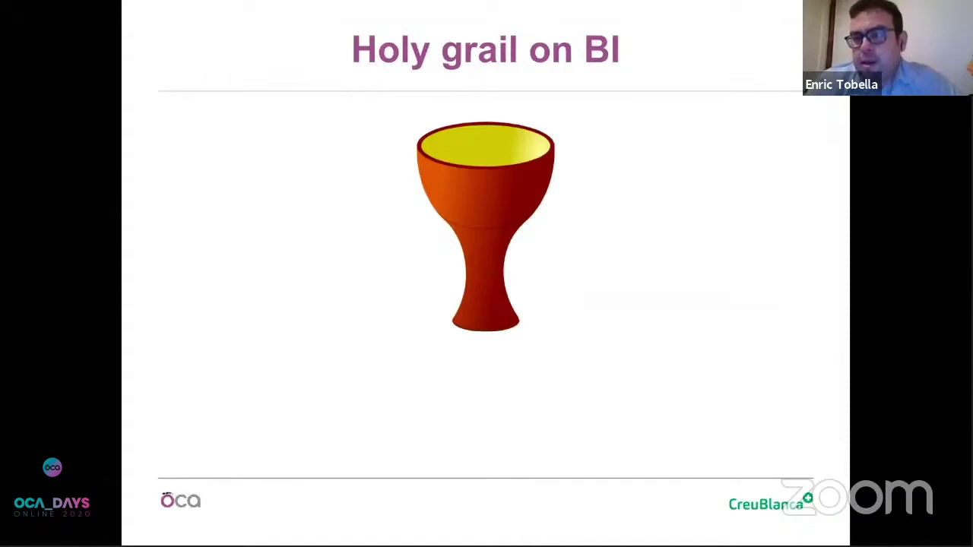
Reveal the red X crossing out the chalice on the Holy grail on BI slide.
{"action": "key", "text": "Right"}
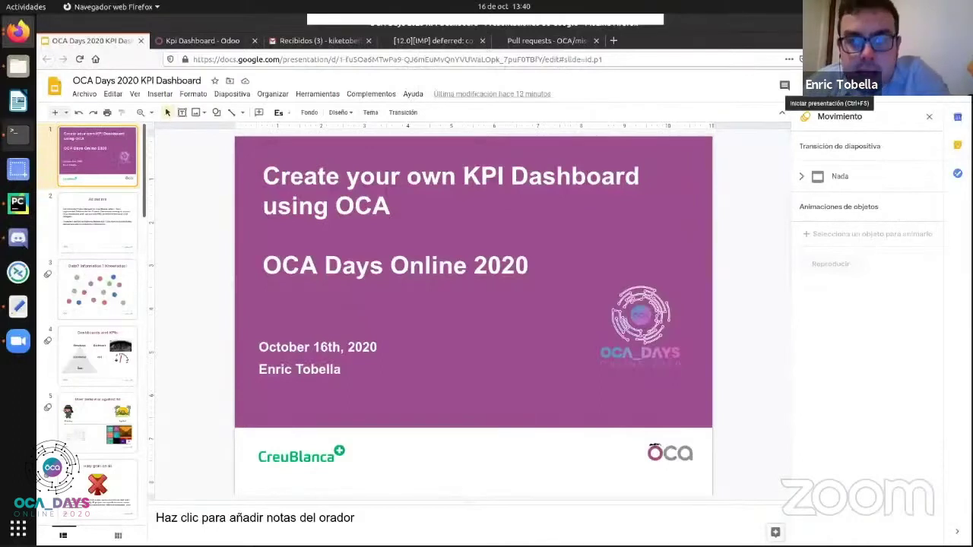
Show the Kpi Dashboard - Odoo tab full screen and open Configuration > Configure Kpi.
{"action": "left_click", "coordinate": [192, 42]}
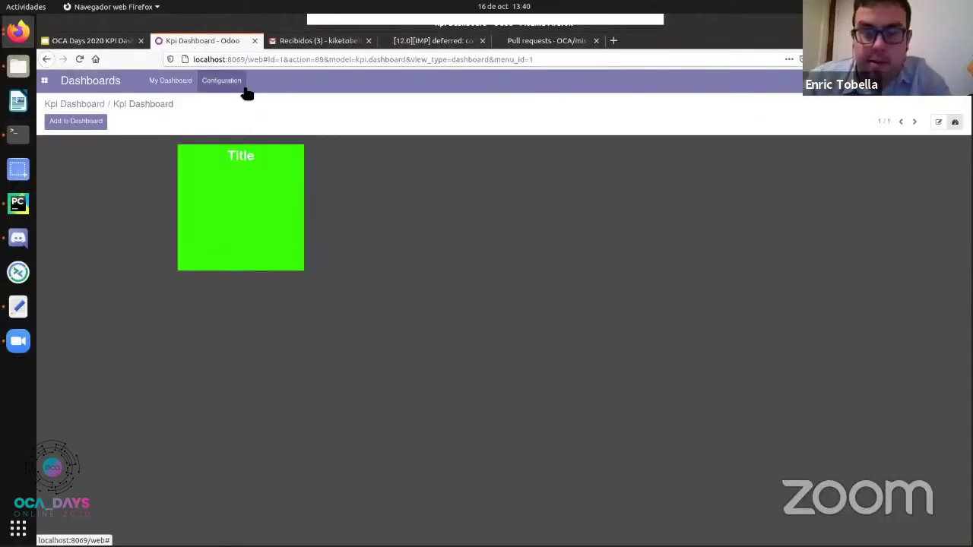
{"action": "key", "text": "ctrl+b"}
{"action": "key", "text": "ctrl+b"}
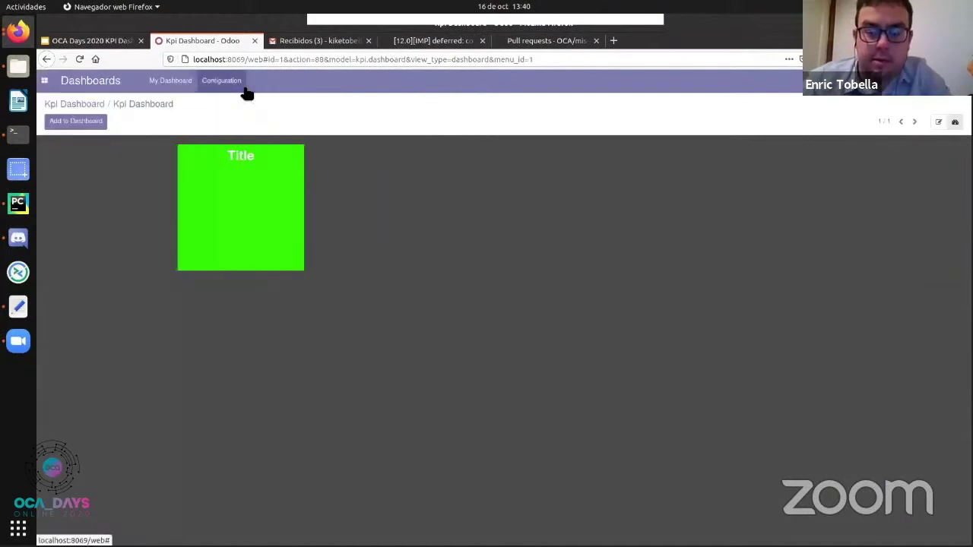
{"action": "key", "text": "F12"}
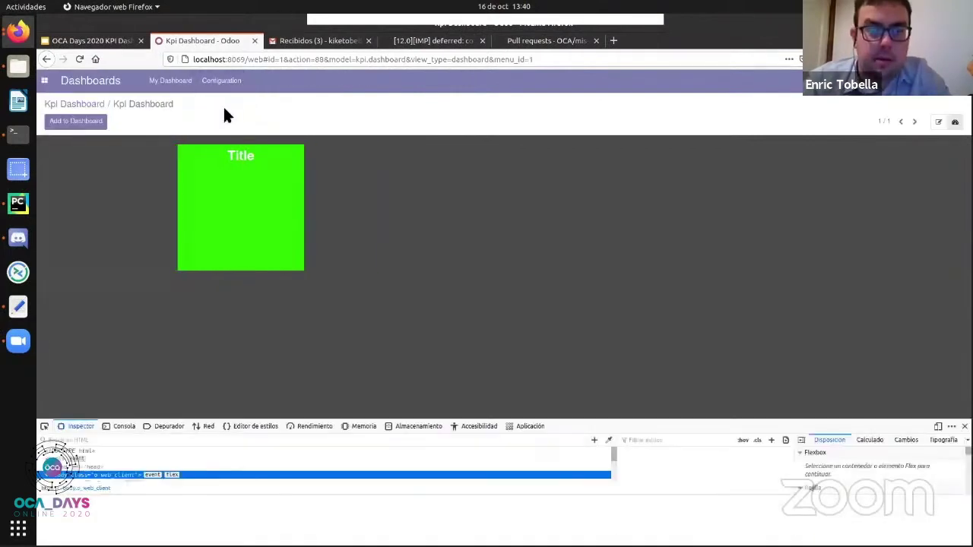
{"action": "key", "text": "F11"}
{"action": "key", "text": "F12"}
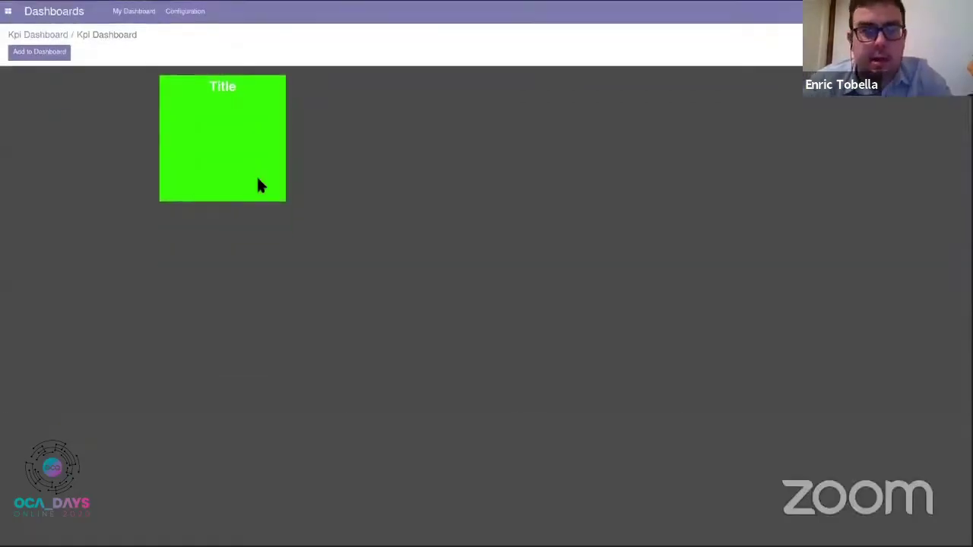
{"action": "mouse_move", "coordinate": [186, 10]}
{"action": "left_mouse_down"}
{"action": "mouse_move", "coordinate": [182, 26]}
{"action": "mouse_move", "coordinate": [193, 11]}
{"action": "left_mouse_up"}
{"action": "left_click", "coordinate": [207, 58]}
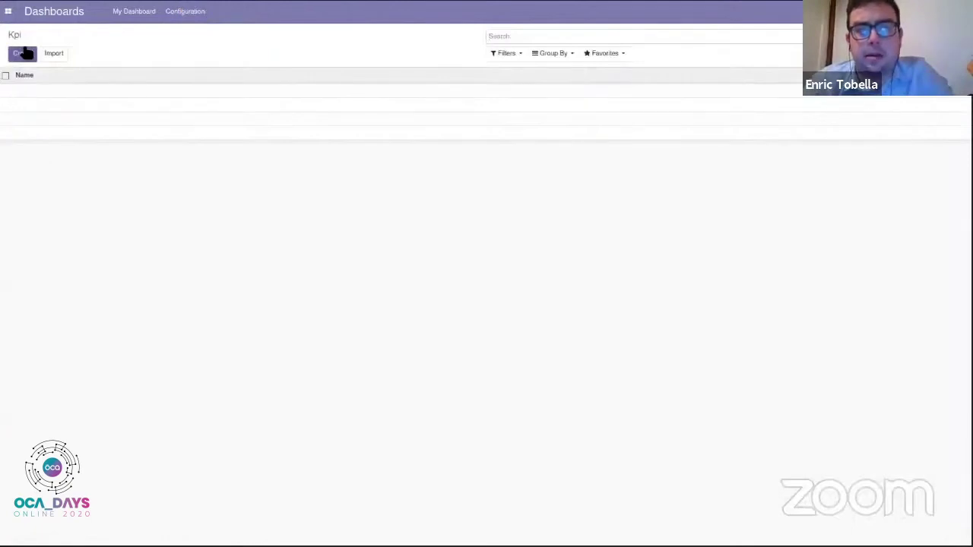
Open the Dashboards Configuration menu listing Configure Dashboard and Configure Kpi.
{"action": "left_click", "coordinate": [202, 11]}
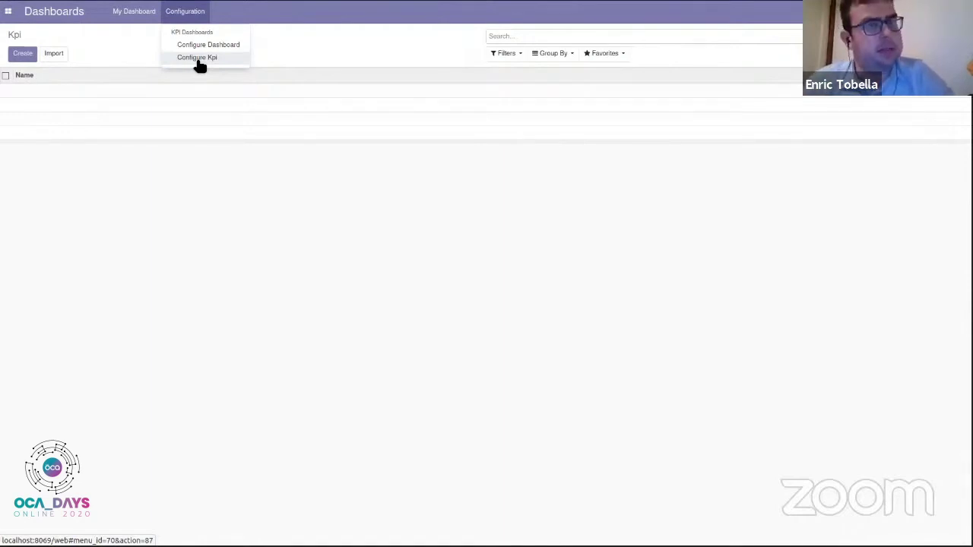
{"action": "mouse_move", "coordinate": [114, 1]}
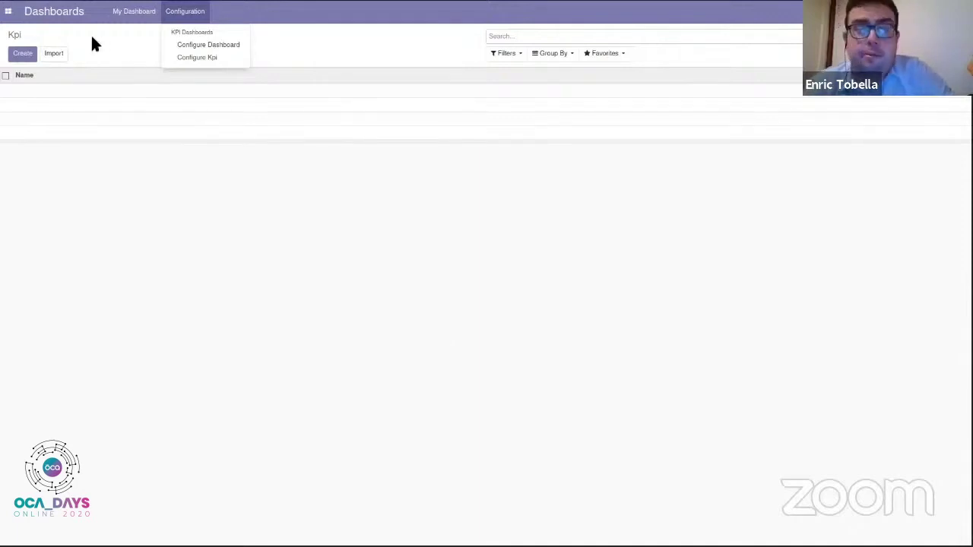
Create a new KPI named 'Number of SO' with Computation Method set to Code.
{"action": "left_click", "coordinate": [27, 56]}
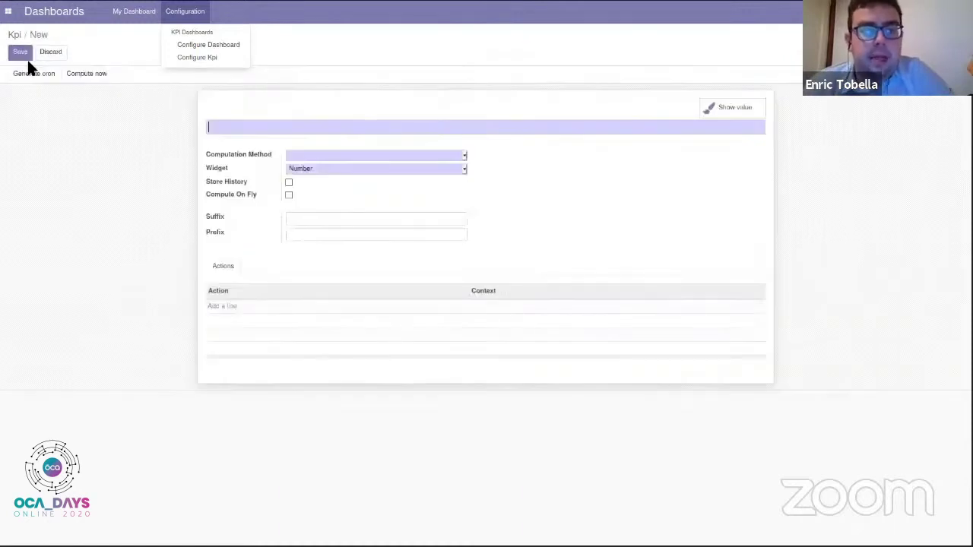
{"action": "left_click", "coordinate": [582, 126]}
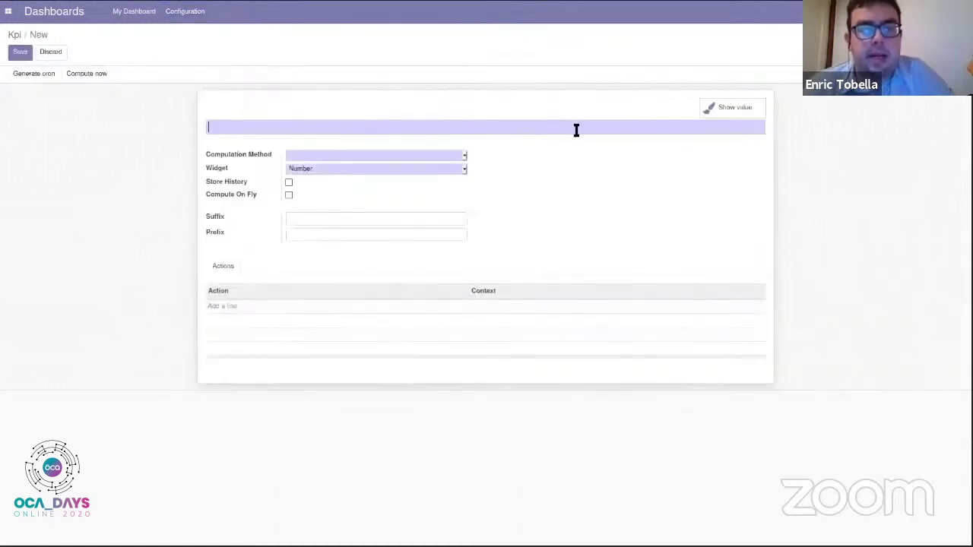
{"action": "type", "text": "Numbe"}
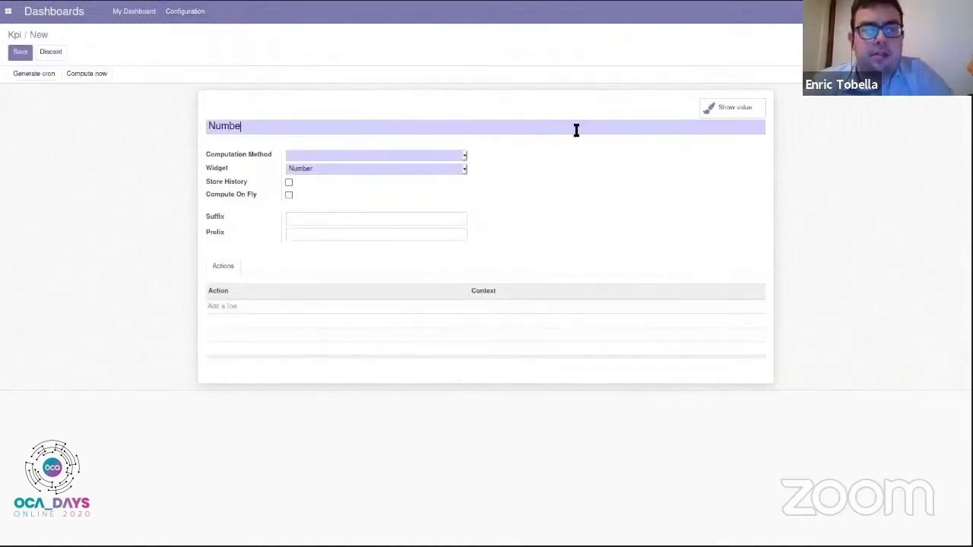
{"action": "type", "text": "r of SO"}
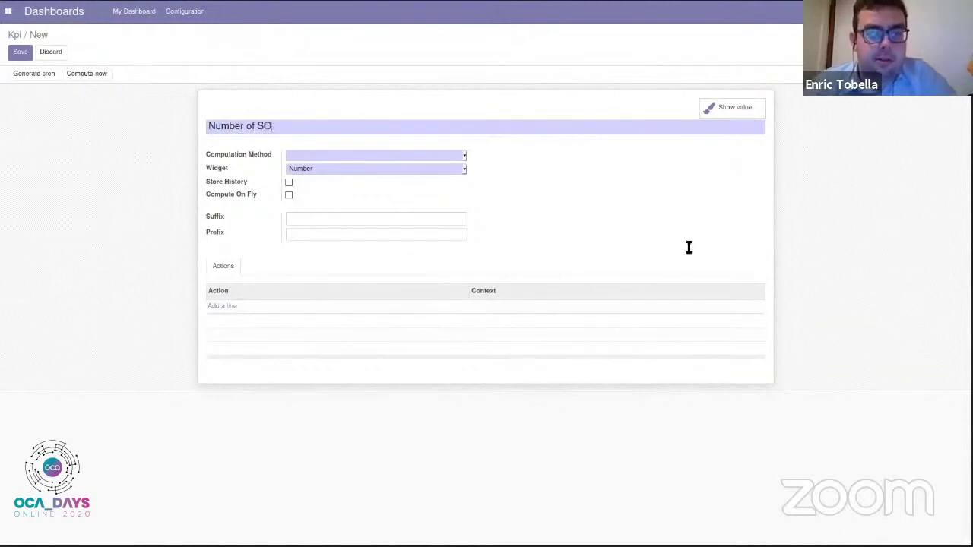
{"action": "left_click", "coordinate": [463, 156]}
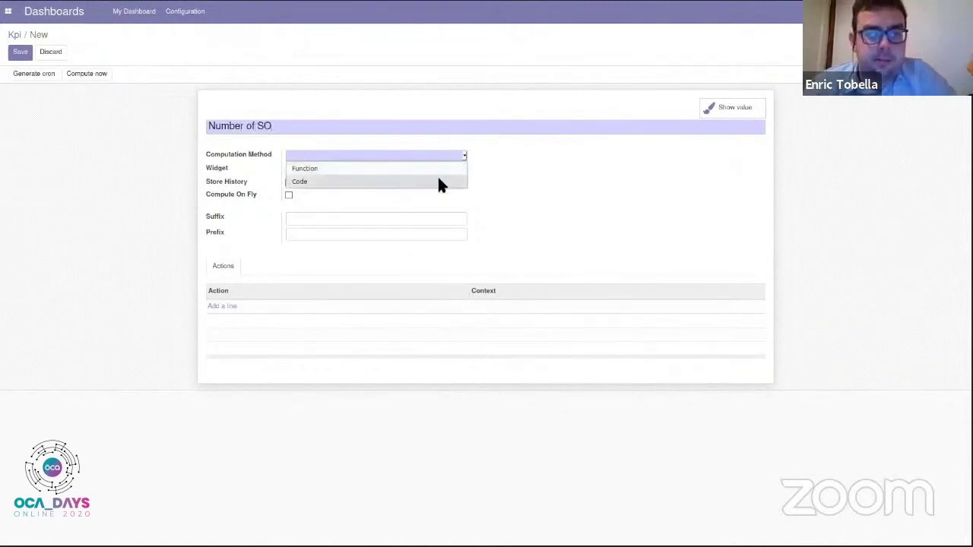
{"action": "left_click", "coordinate": [441, 181]}
Enter the KPI code assigning result from env['sale.order'].search_count.
{"action": "left_click", "coordinate": [257, 267]}
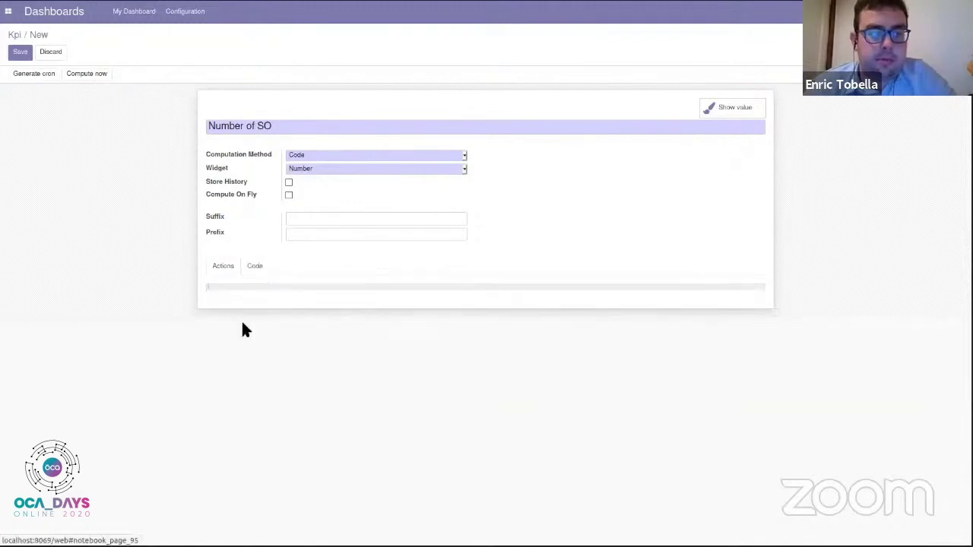
{"action": "type", "text": "env['sale.order'].search_count(["}
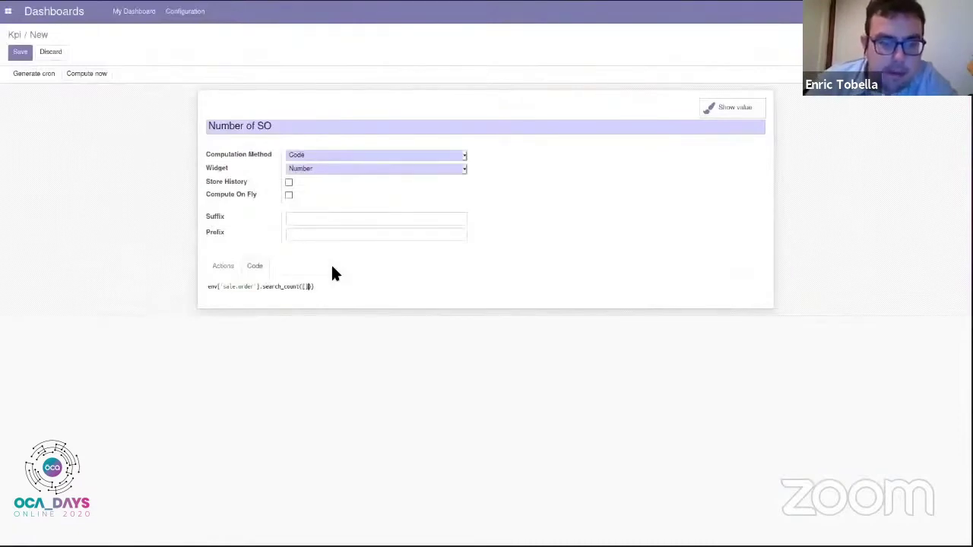
{"action": "key", "text": "Home"}
{"action": "type", "text": "result = ("}
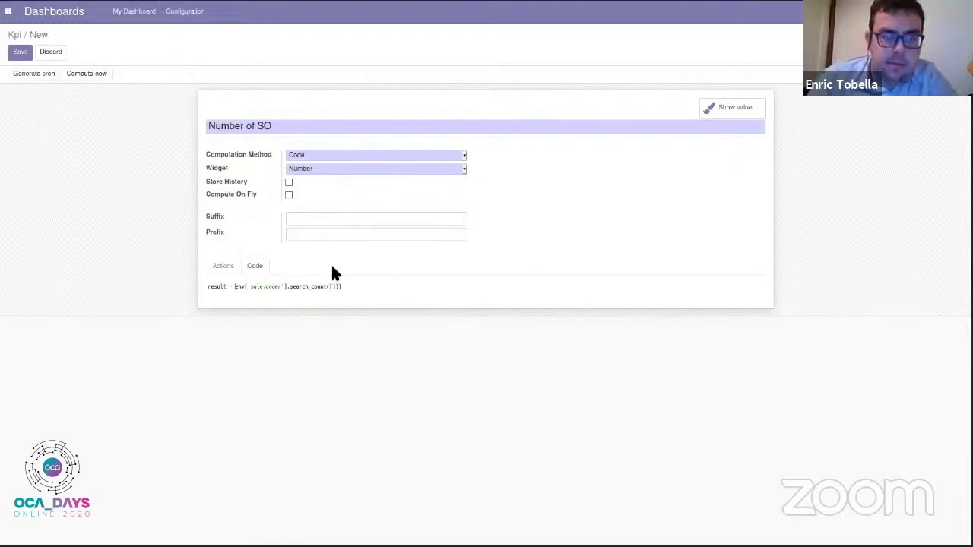
{"action": "type", "text": "'value':"}
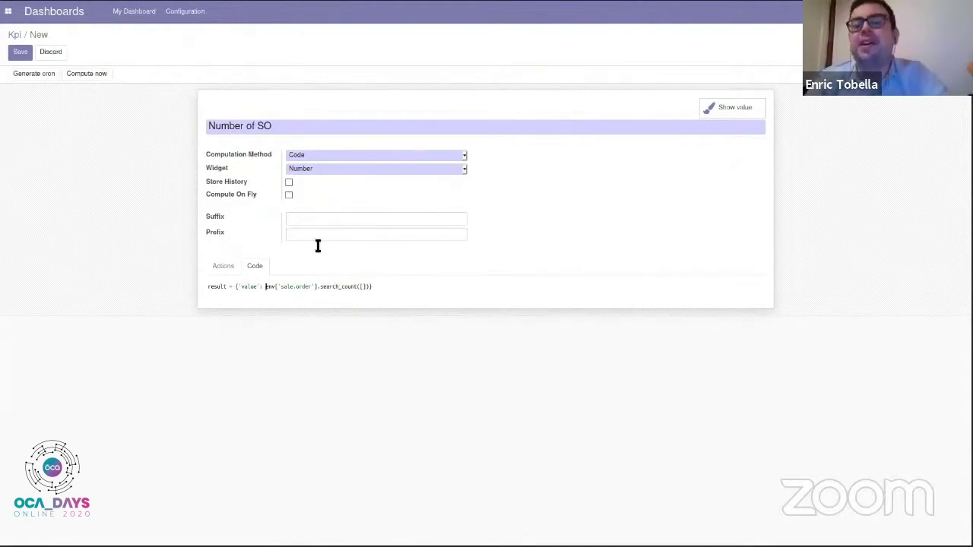
Save the KPI, run Compute now, and dismiss the resulting server error.
{"action": "left_click", "coordinate": [21, 53]}
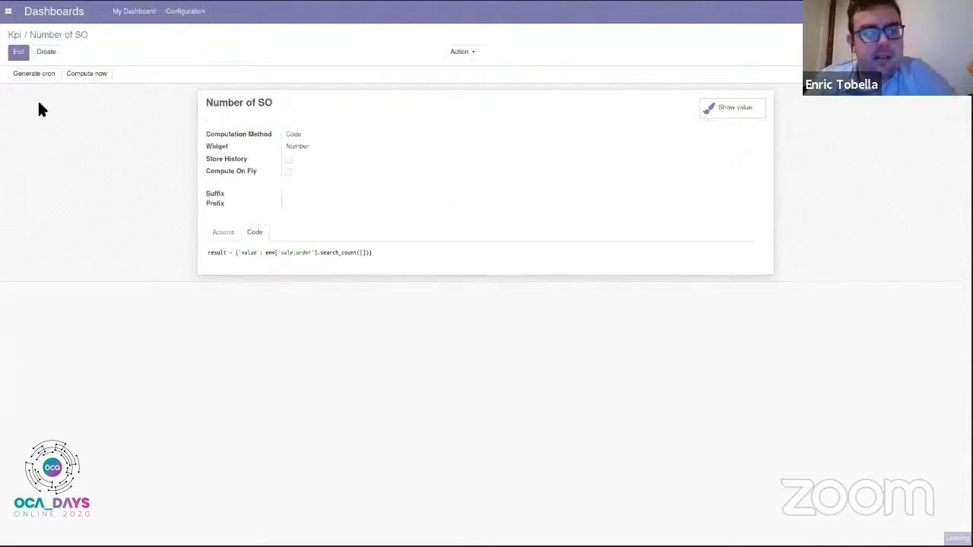
{"action": "left_click", "coordinate": [89, 75]}
{"action": "left_click", "coordinate": [506, 104]}
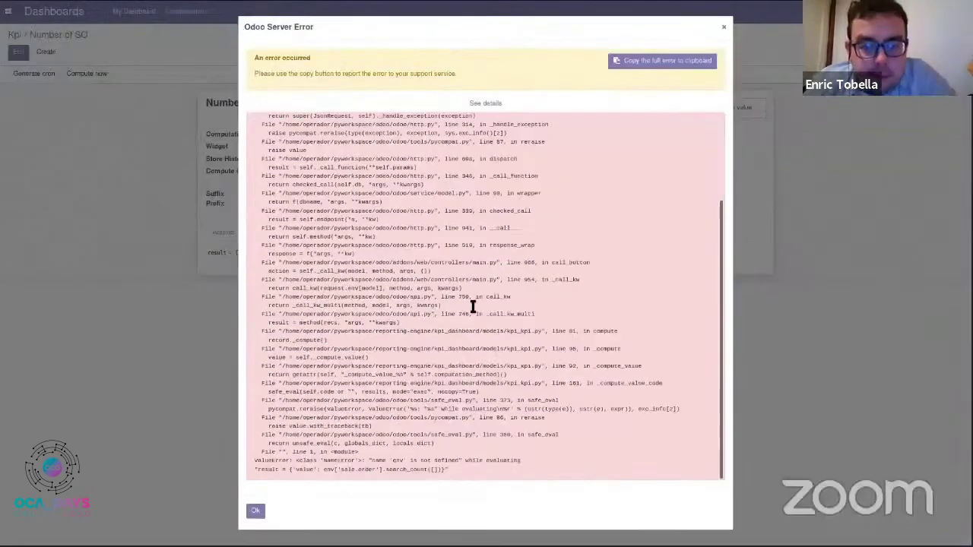
{"action": "key", "text": "Escape"}
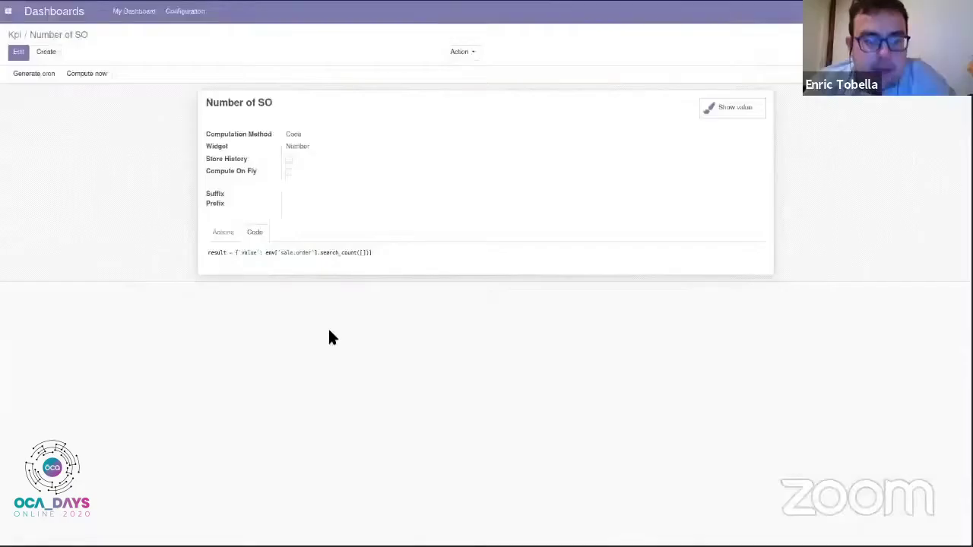
Prefix env with 'self.' in the code, save, and show the KPI value of 2.0K.
{"action": "left_click", "coordinate": [18, 52]}
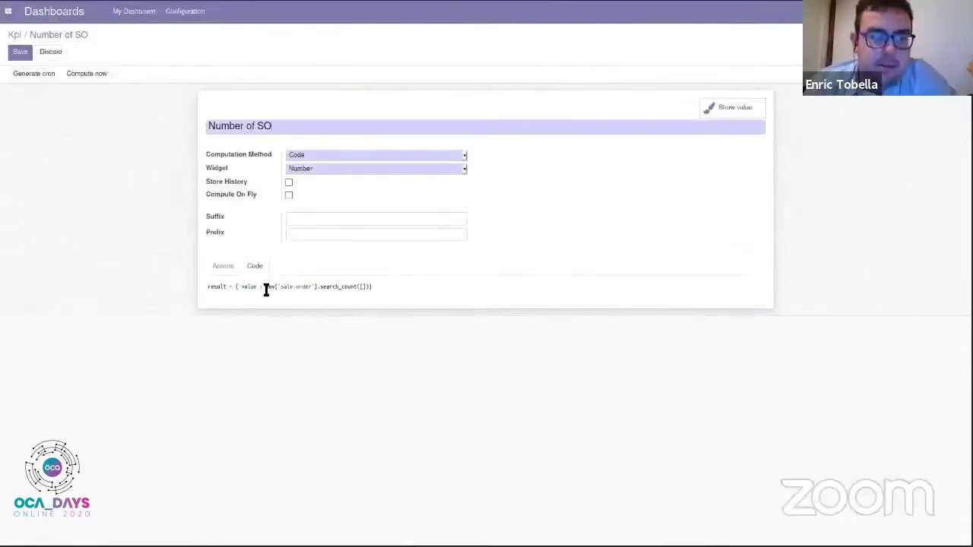
{"action": "left_click", "coordinate": [265, 287]}
{"action": "type", "text": "self."}
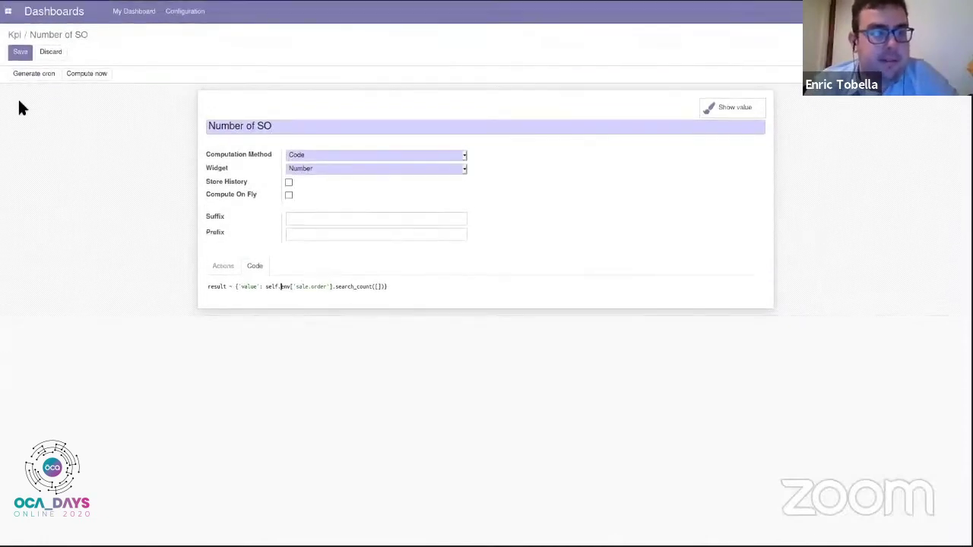
{"action": "left_click", "coordinate": [19, 52]}
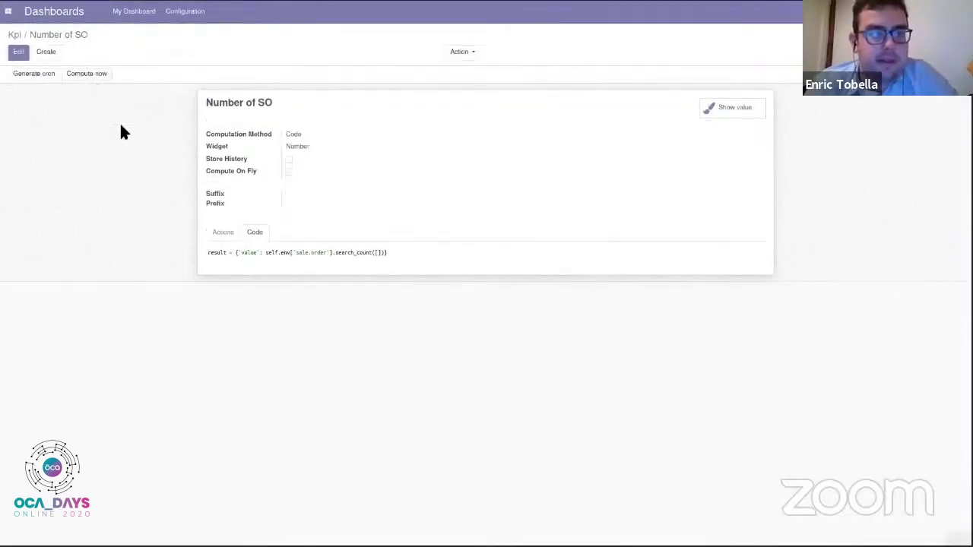
{"action": "left_click", "coordinate": [741, 107]}
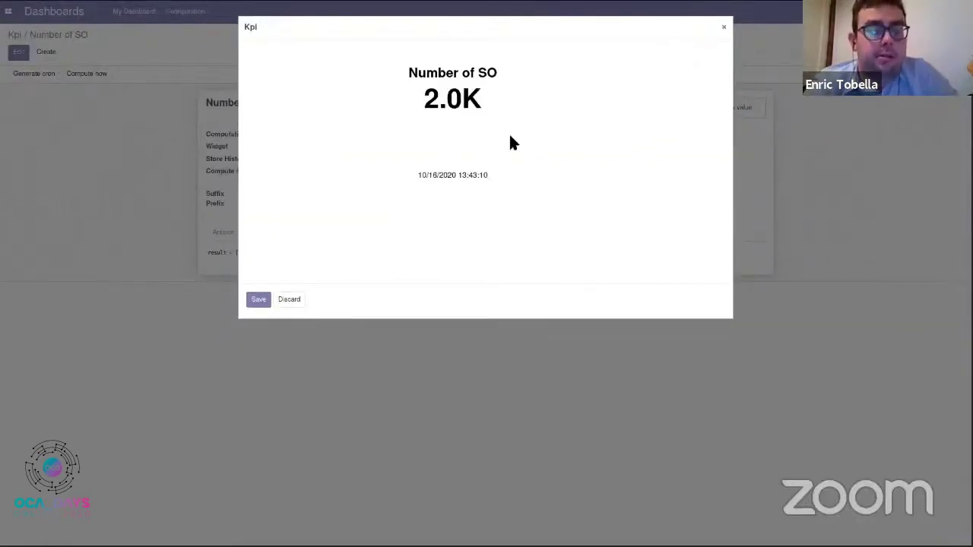
Rename the KPI to 'Number of SO on 1 Day' by appending ' on 1 Day'.
{"action": "key", "text": "Escape"}
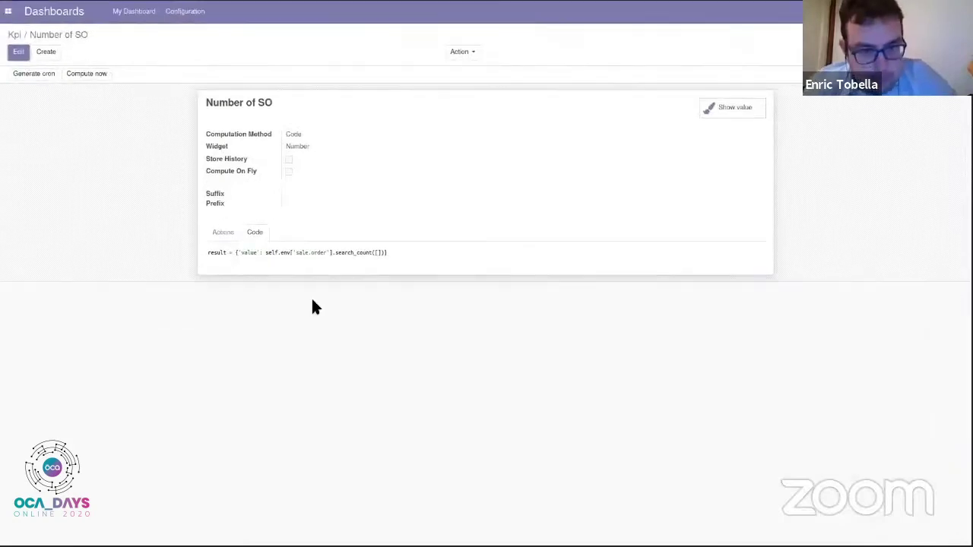
{"action": "left_click", "coordinate": [27, 55]}
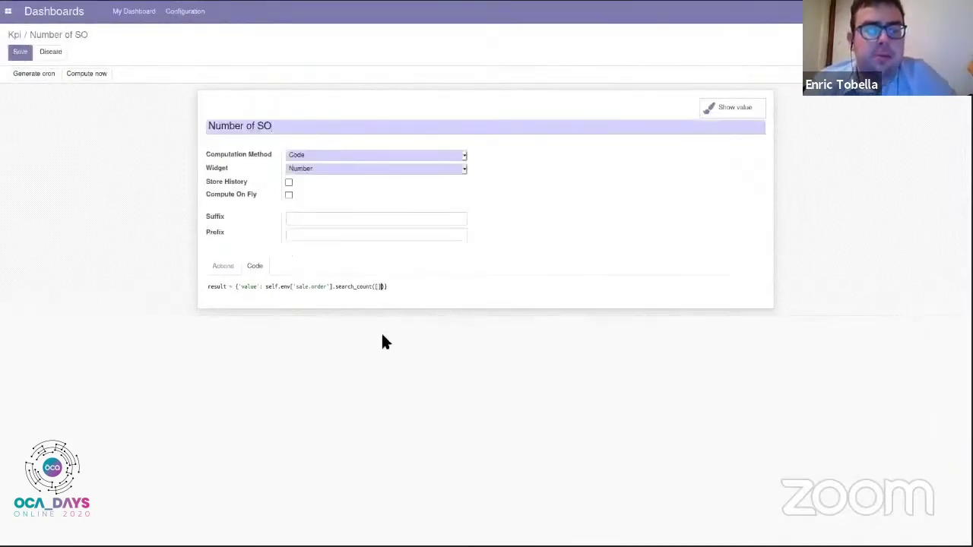
{"action": "key", "text": "Left"}
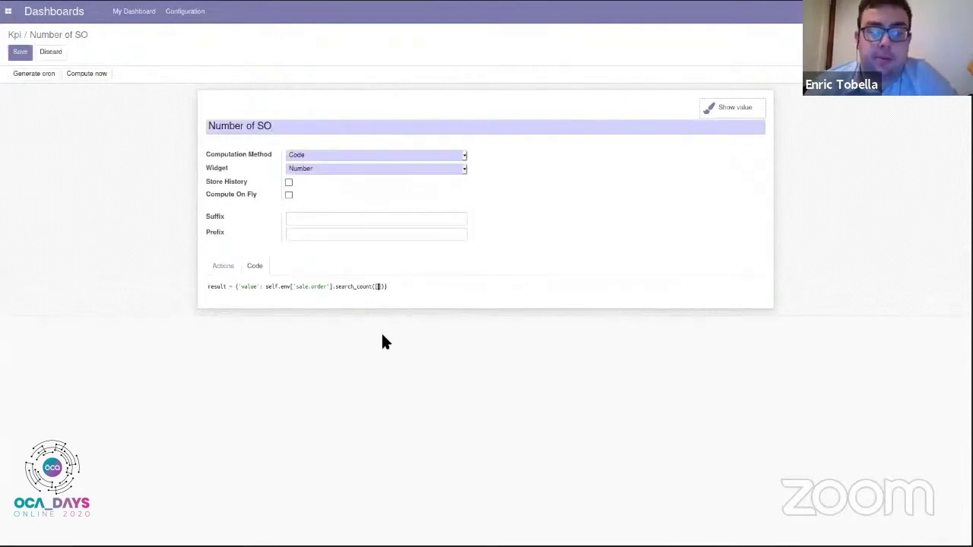
{"action": "left_click", "coordinate": [364, 126]}
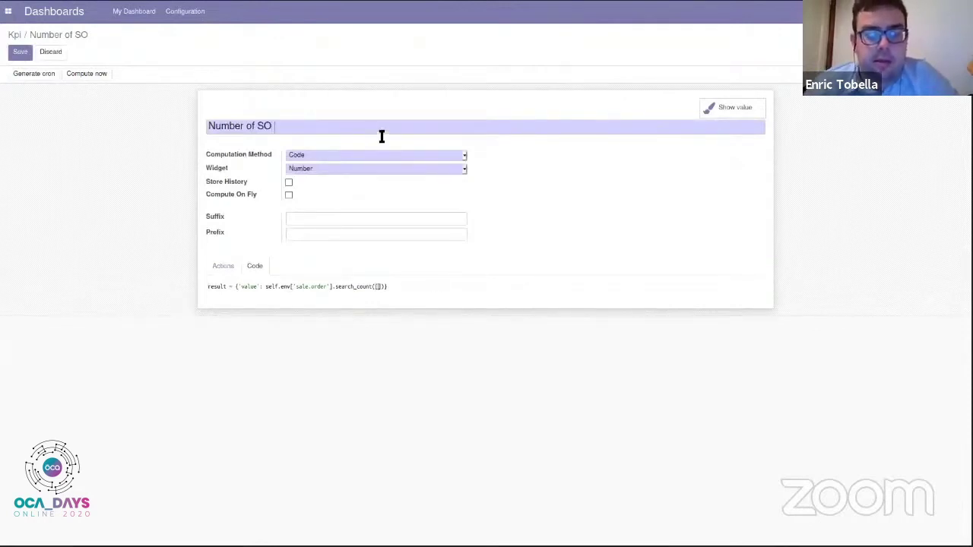
{"action": "type", "text": "on 1 Day"}
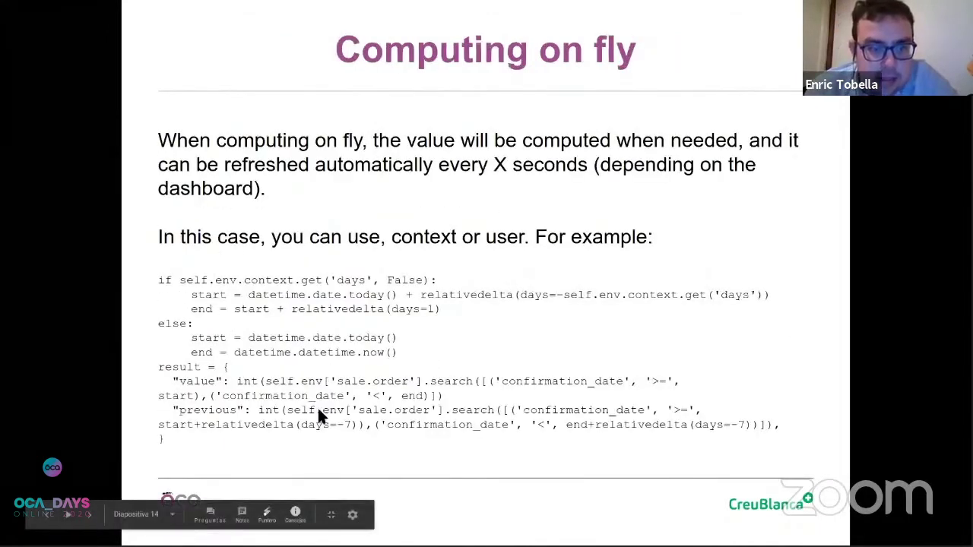
Exit the slideshow and return to the presentation editor tab in the browser.
{"action": "key", "text": "Right"}
{"action": "key", "text": "Escape"}
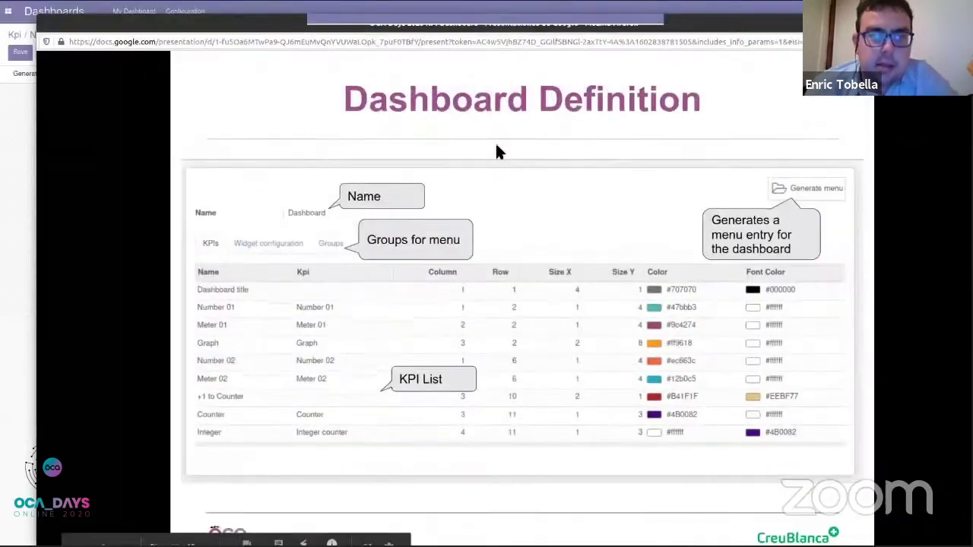
{"action": "key", "text": "alt+Tab"}
{"action": "key", "text": "alt+Tab"}
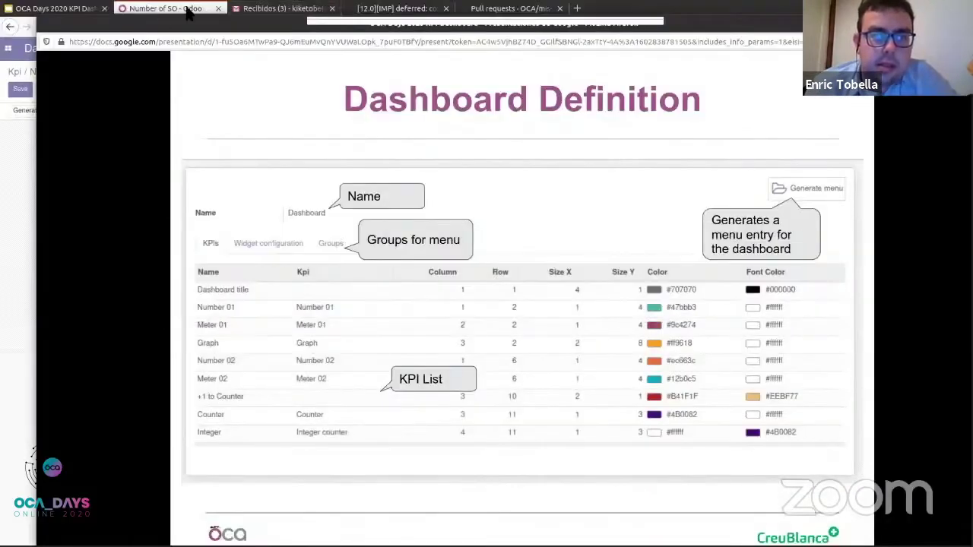
{"action": "left_click", "coordinate": [158, 12]}
{"action": "left_click", "coordinate": [65, 10]}
Select the example code block on the Computing on fly slide and switch windows.
{"action": "scroll", "coordinate": [36, 386], "scroll_direction": "down", "scroll_amount": 10}
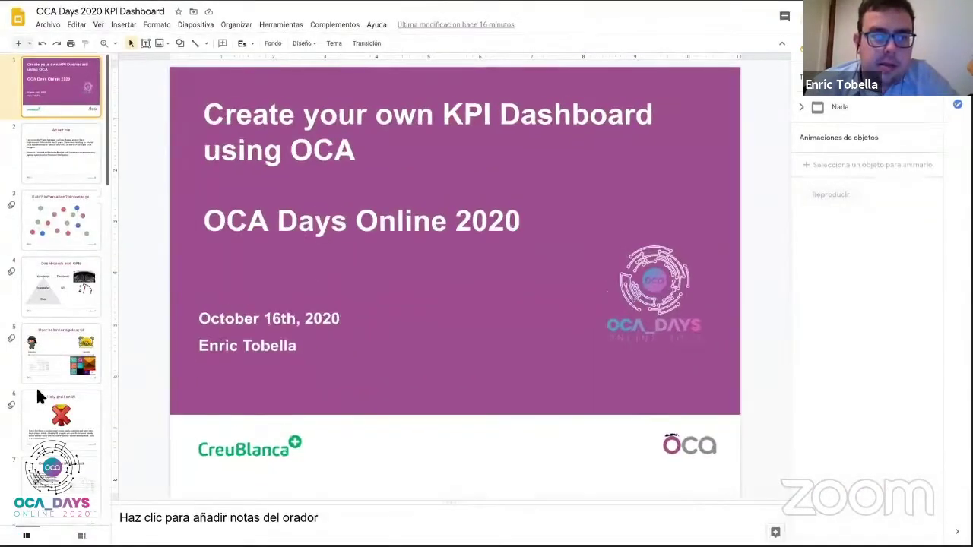
{"action": "scroll", "coordinate": [54, 348], "scroll_direction": "down", "scroll_amount": 5}
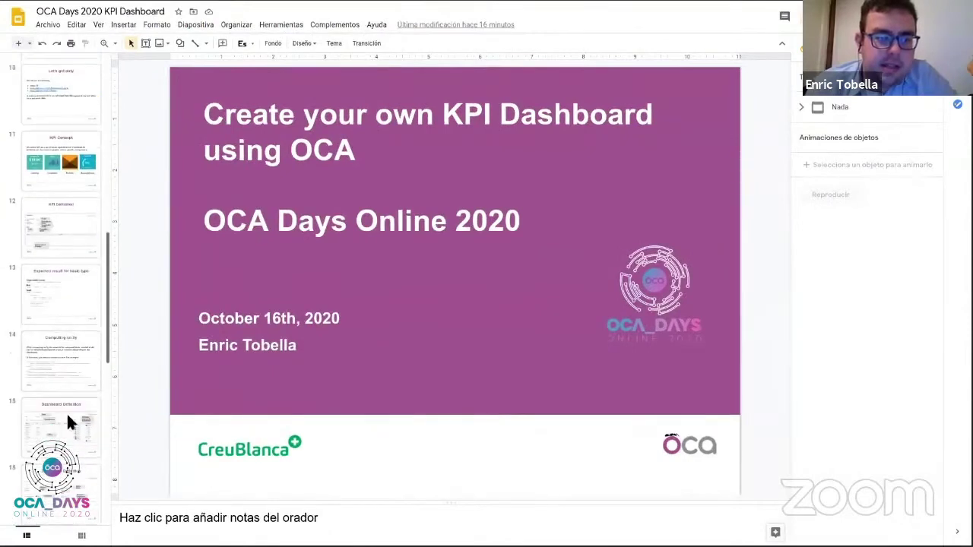
{"action": "left_click", "coordinate": [47, 262]}
{"action": "left_click", "coordinate": [212, 283]}
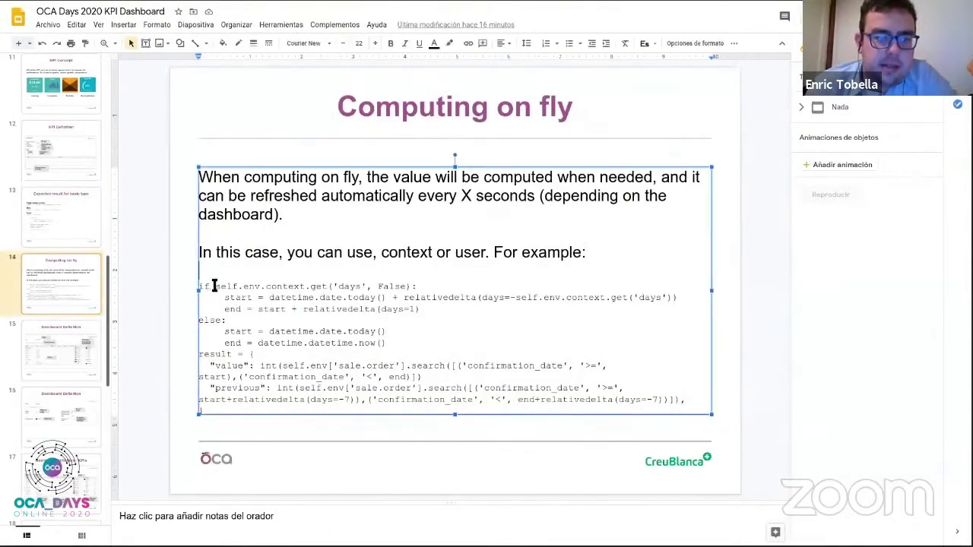
{"action": "left_click_drag", "start_coordinate": [201, 288], "coordinate": [224, 457]}
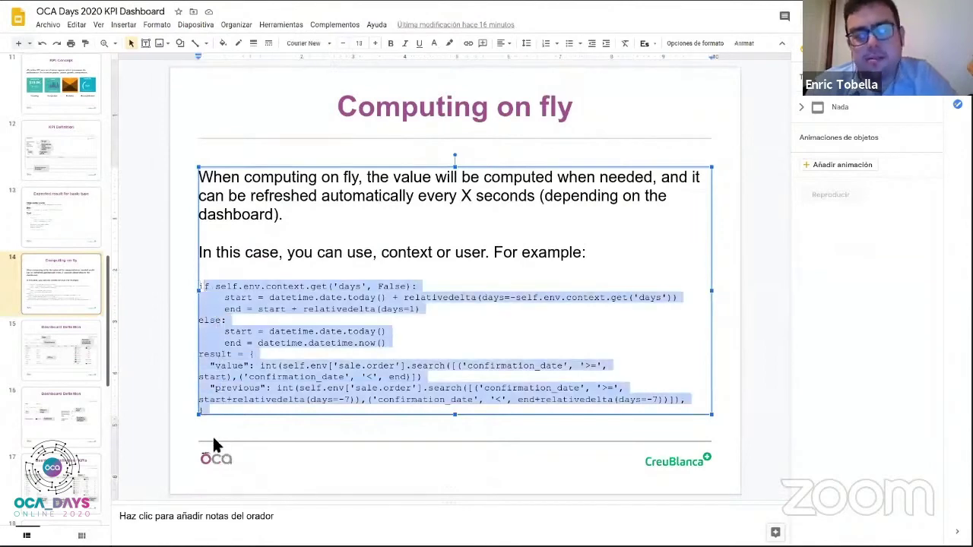
{"action": "key", "text": "alt+Tab"}
{"action": "key", "text": "alt+Tab"}
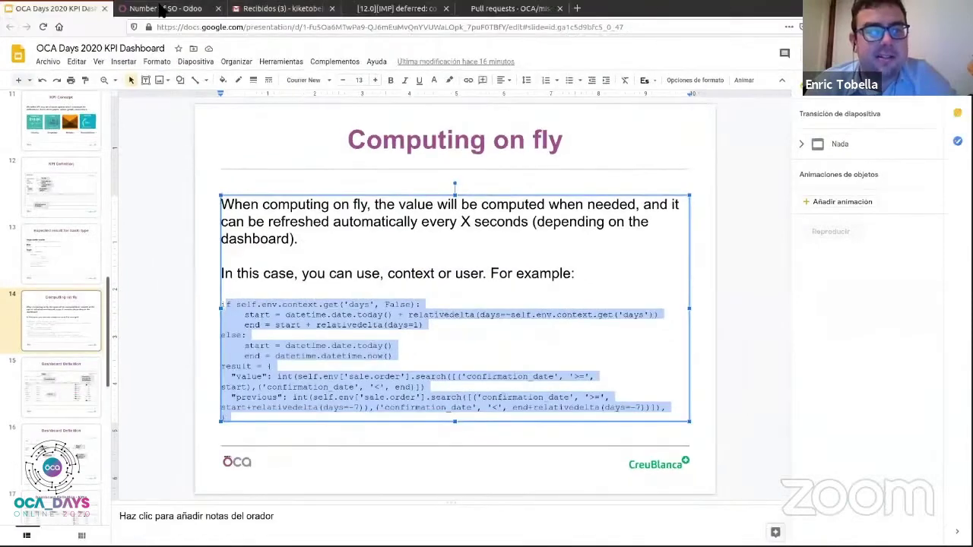
{"action": "left_click", "coordinate": [164, 8]}
{"action": "key", "text": "F11"}
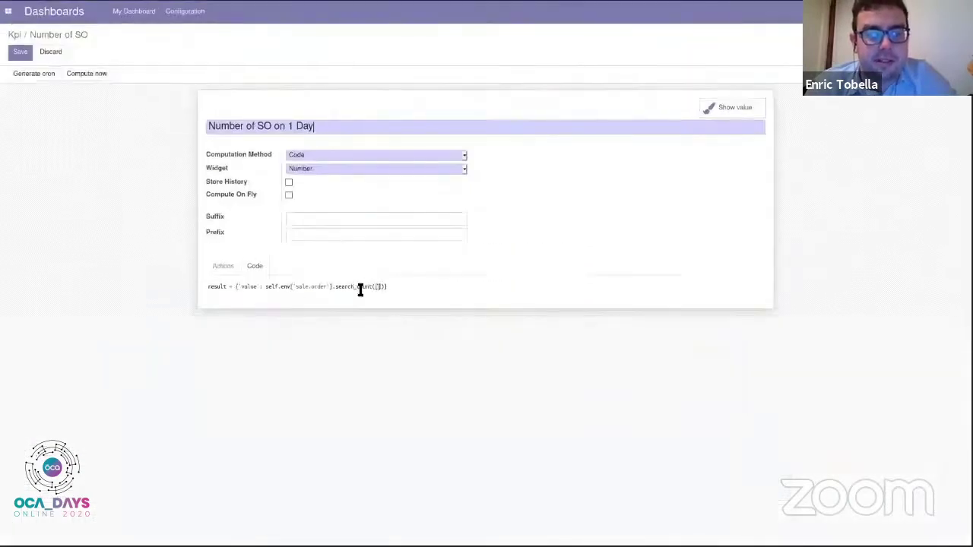
{"action": "triple_click", "coordinate": [356, 287]}
{"action": "type", "text": "if self.env.context.get('days', False):     start = datetime.date.today() + relativedelta(days=-self.env.context.get('days'))     end = start + relativedelta(days=1) else:     start = datetime.date.today()     end = datetime.datetime.now() result = {   'value': int(self.env['sale.order'].search([('confirmation_date', '>=', start),('confirmation_date', '<', end)])),   'previous': int(self.env['sale.order'].search([('confirmation_date', '>=', start+relativedelta(days=-7)),('confirmation_date', '<', end+relativedelta(days=-7))])), }"}
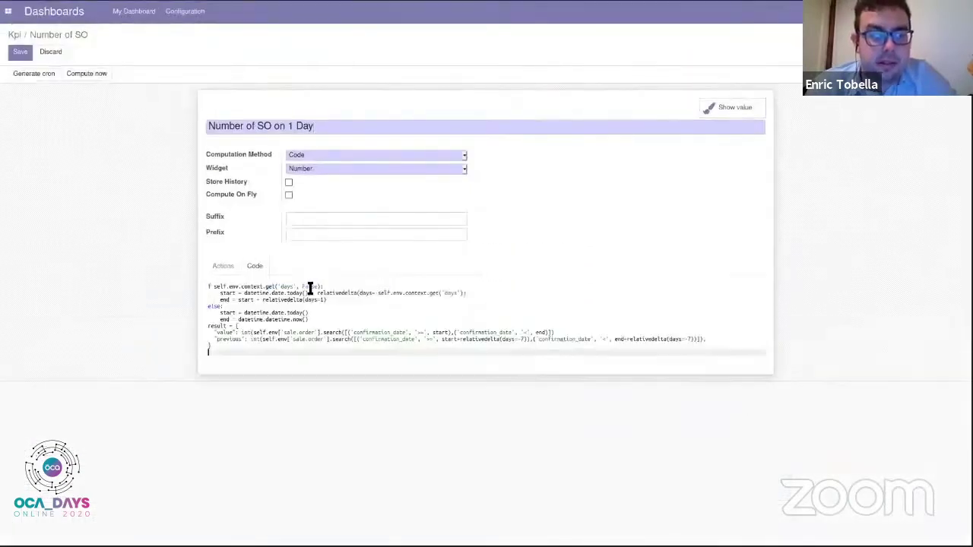
{"action": "left_click", "coordinate": [212, 287]}
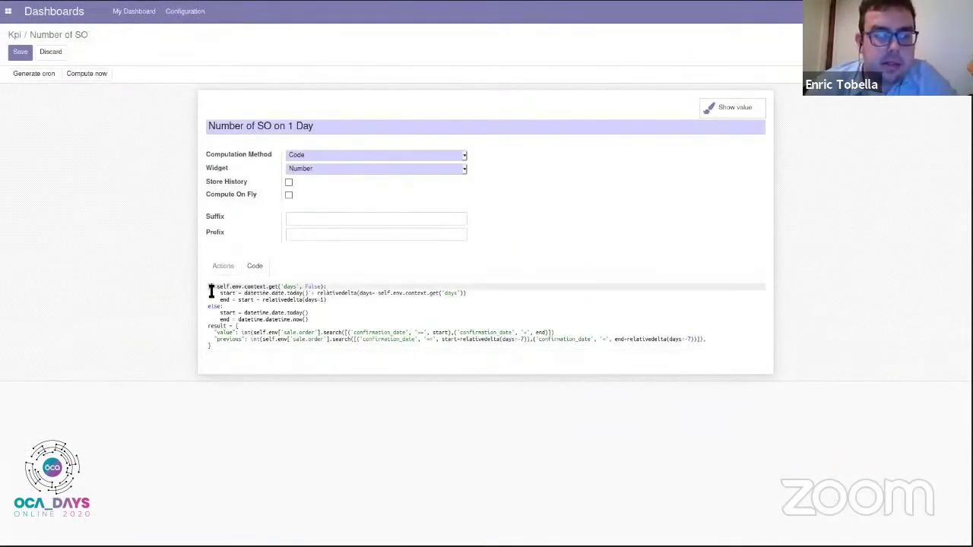
{"action": "left_click", "coordinate": [281, 330]}
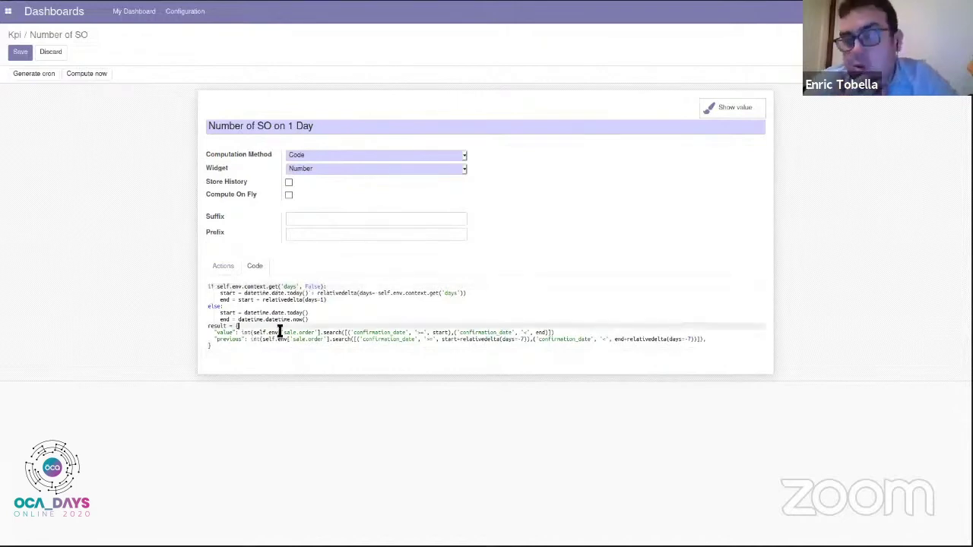
{"action": "left_click", "coordinate": [333, 339]}
{"action": "double_click", "coordinate": [384, 333]}
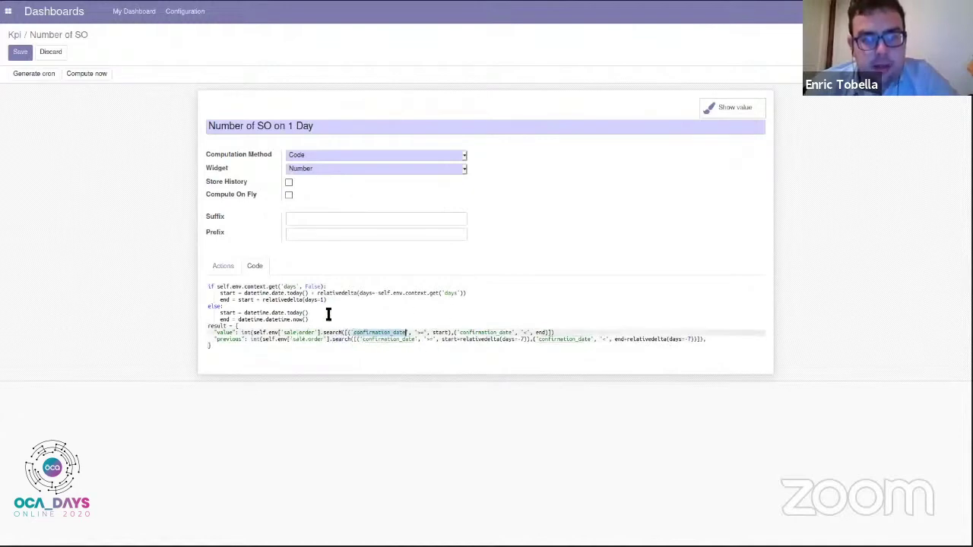
{"action": "left_click", "coordinate": [313, 293]}
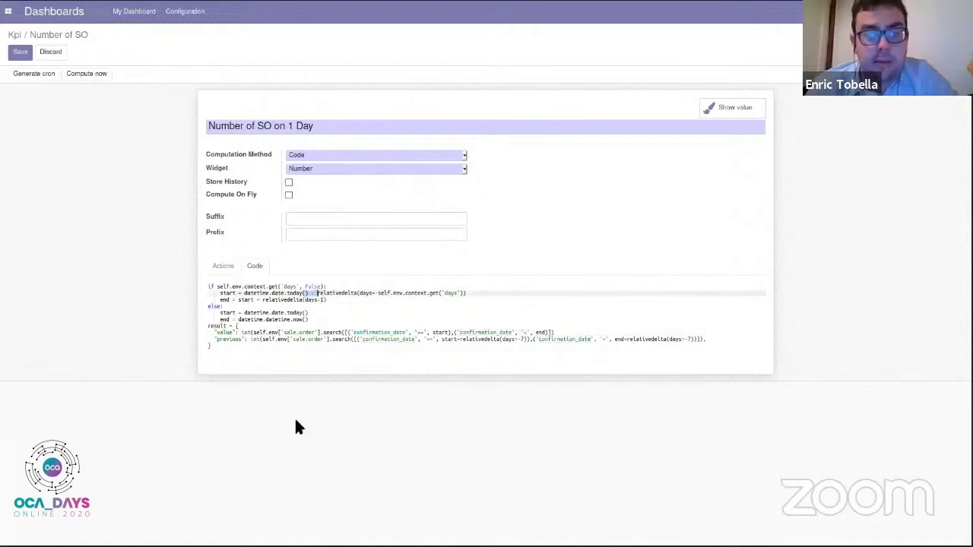
{"action": "double_click", "coordinate": [439, 333]}
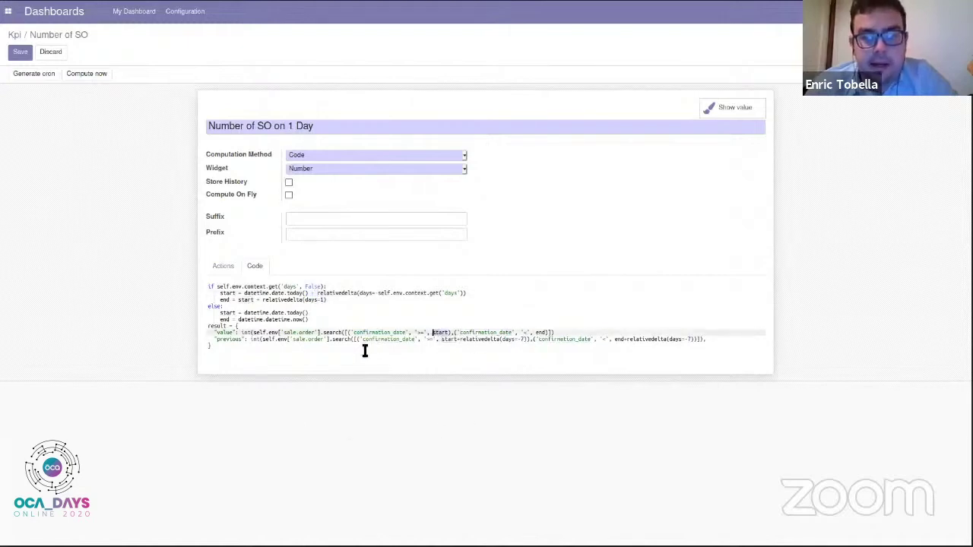
{"action": "left_click", "coordinate": [393, 339]}
{"action": "left_click", "coordinate": [388, 332]}
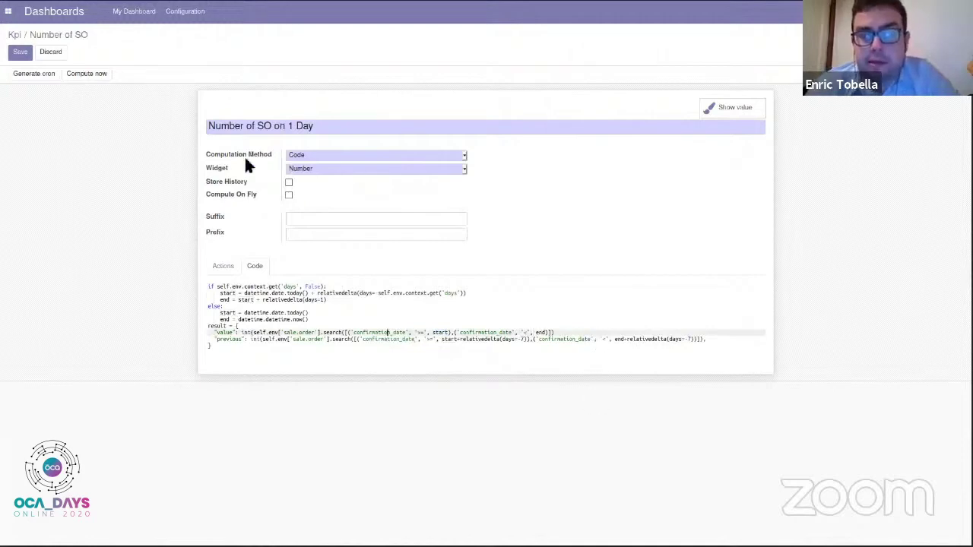
{"action": "double_click", "coordinate": [290, 286]}
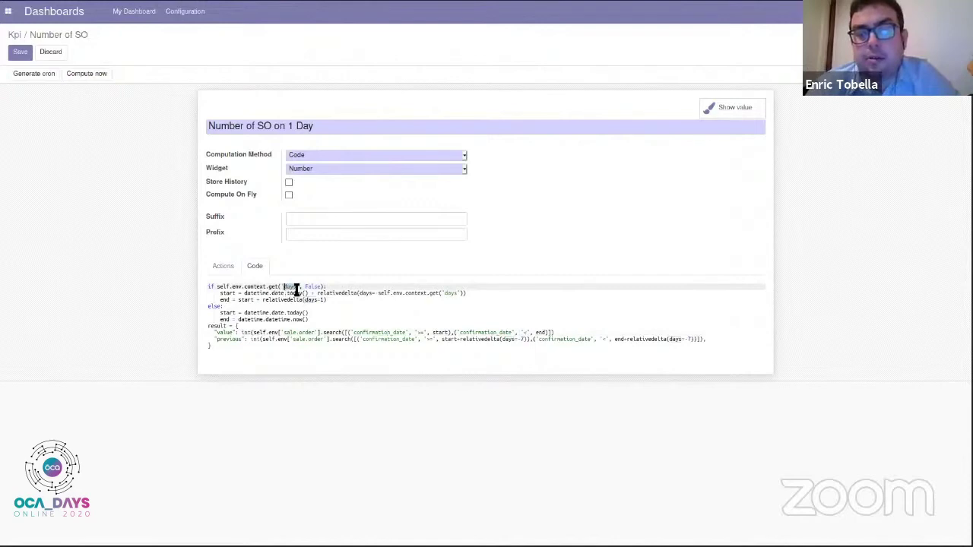
{"action": "left_click", "coordinate": [289, 195]}
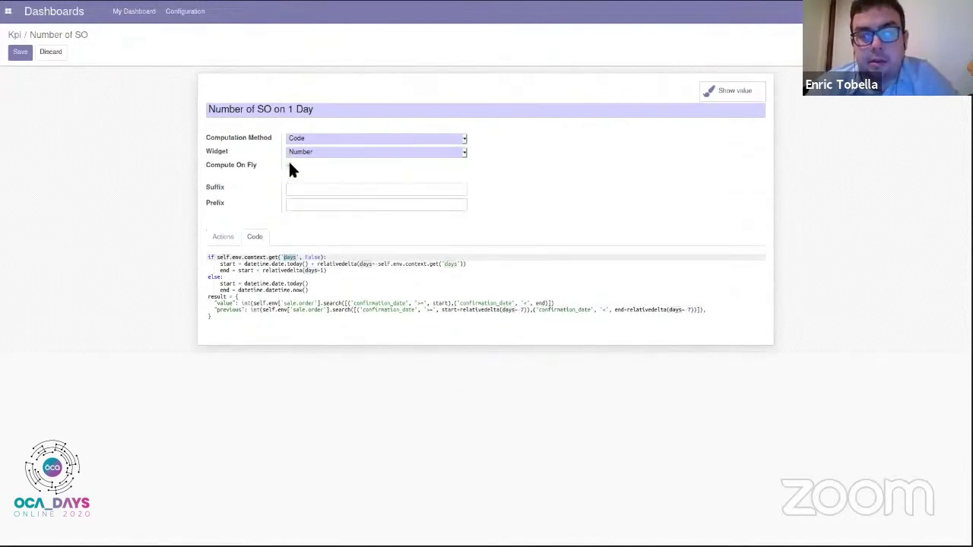
{"action": "left_click", "coordinate": [289, 166]}
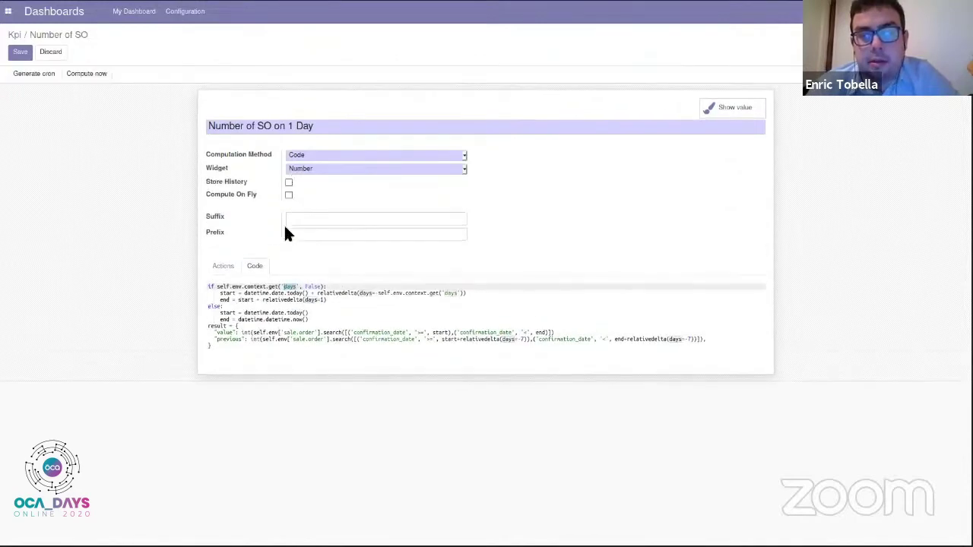
{"action": "left_click", "coordinate": [26, 58]}
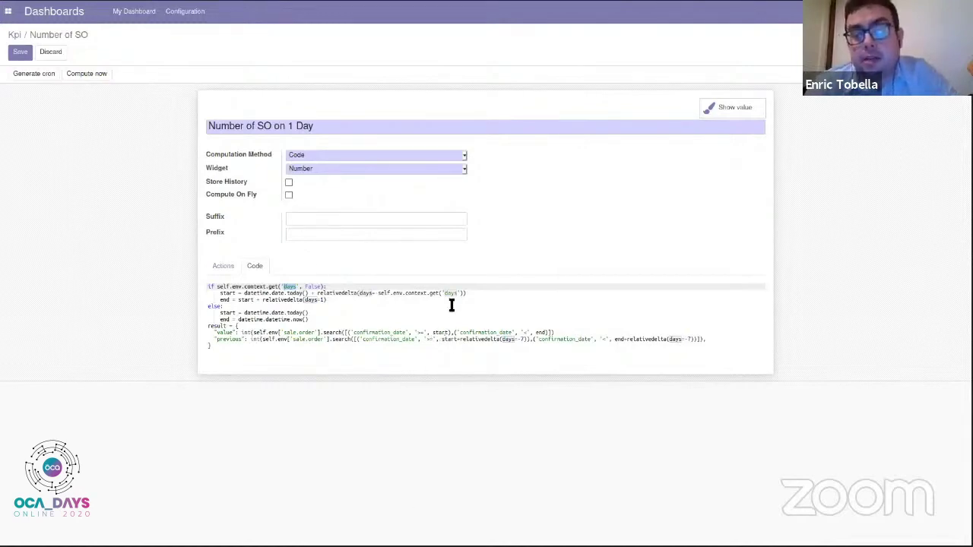
{"action": "left_click", "coordinate": [429, 300]}
{"action": "double_click", "coordinate": [422, 292]}
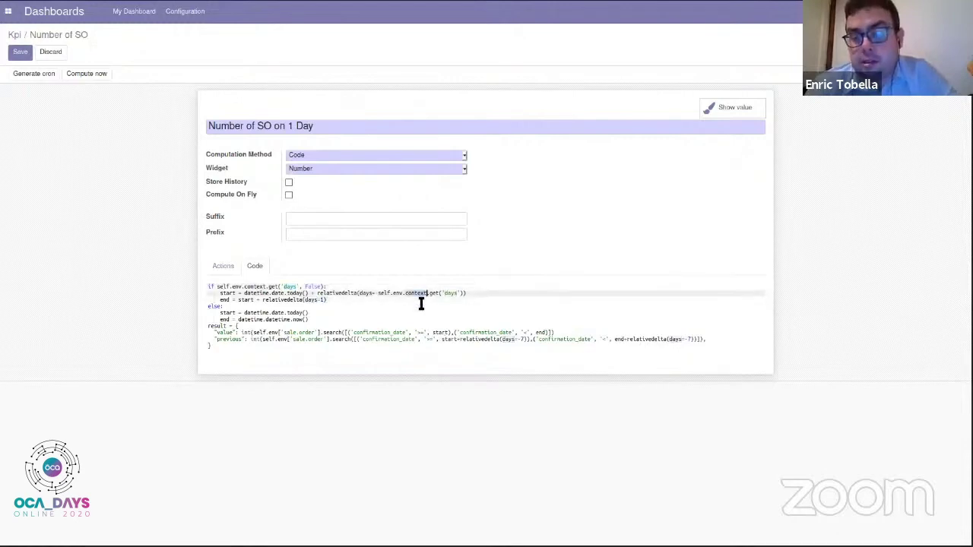
Enable Compute On Fly on the Number of SO on 1 Day KPI and save it.
{"action": "left_click", "coordinate": [288, 195]}
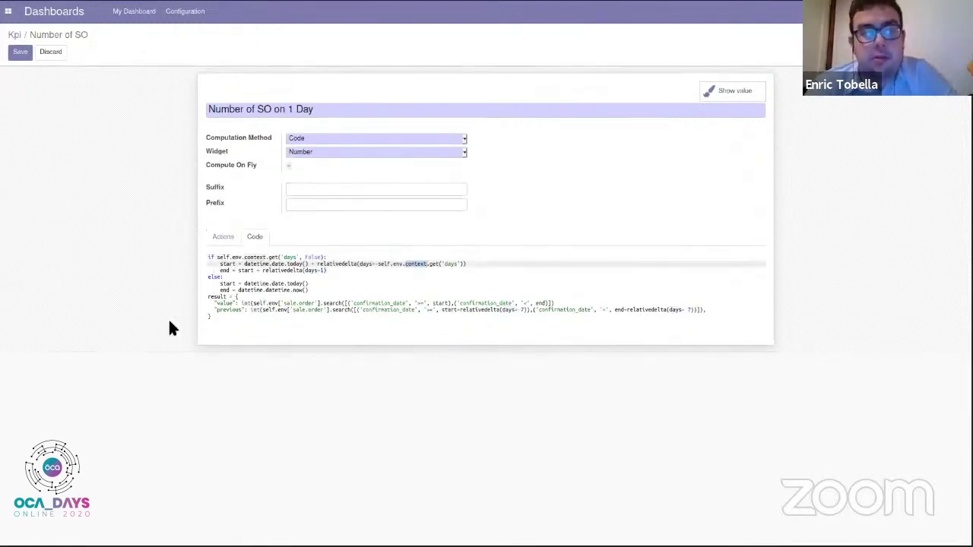
{"action": "left_click", "coordinate": [19, 54]}
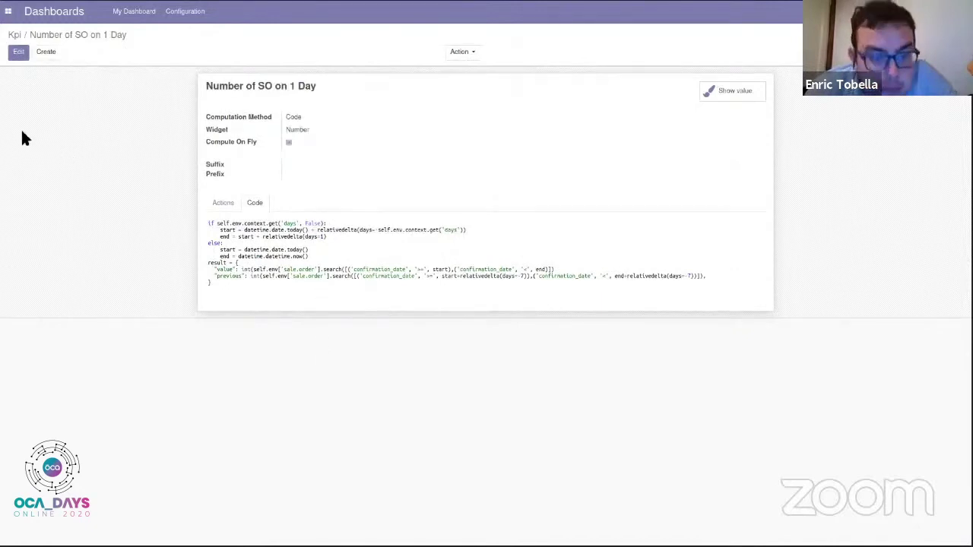
{"action": "left_click", "coordinate": [18, 52]}
Replace int(...search(...)) with search_count(...) on the KPI code's value and previous lines.
{"action": "left_click", "coordinate": [245, 302]}
{"action": "key", "text": "BackSpace"}
{"action": "key", "text": "BackSpace"}
{"action": "key", "text": "BackSpace"}
{"action": "key", "text": "BackSpace"}
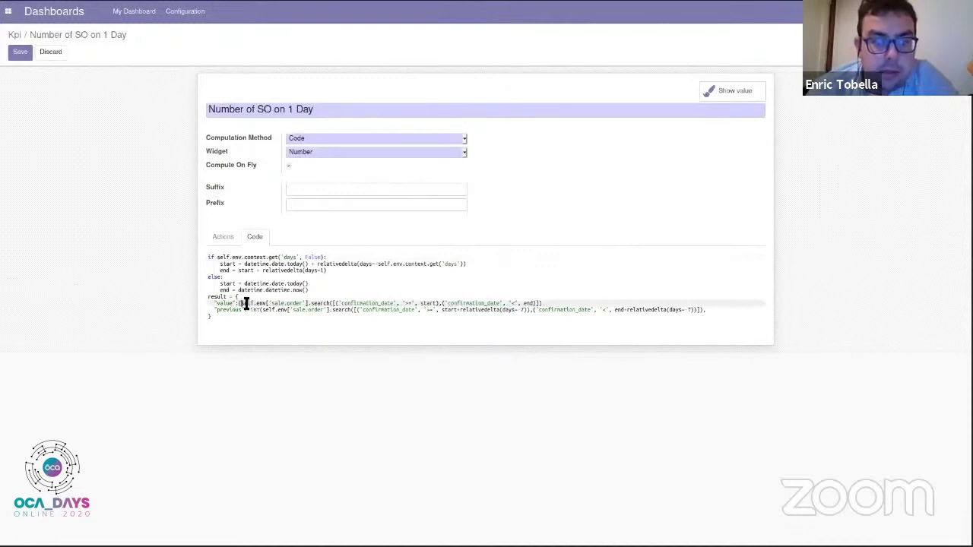
{"action": "key", "text": "Down"}
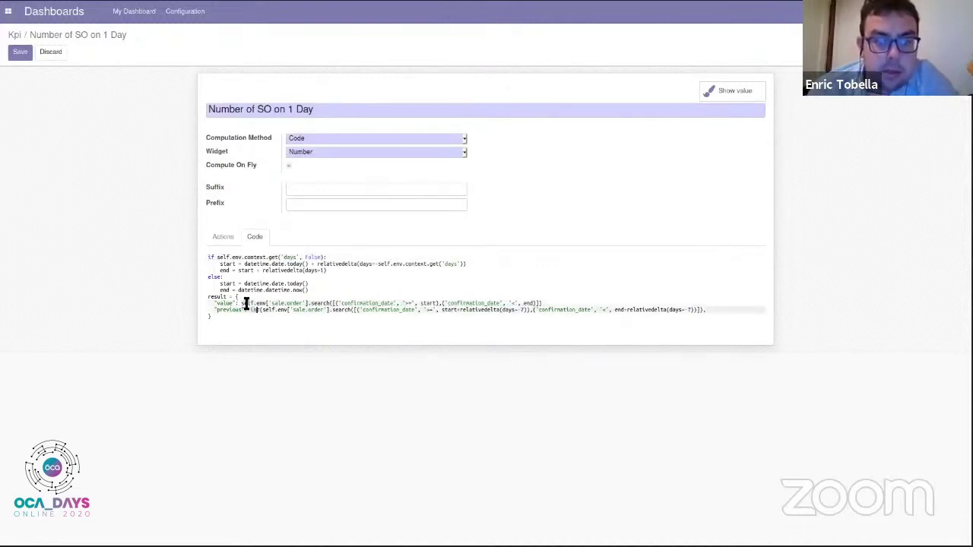
{"action": "key", "text": "BackSpace"}
{"action": "key", "text": "BackSpace"}
{"action": "key", "text": "BackSpace"}
{"action": "key", "text": "BackSpace"}
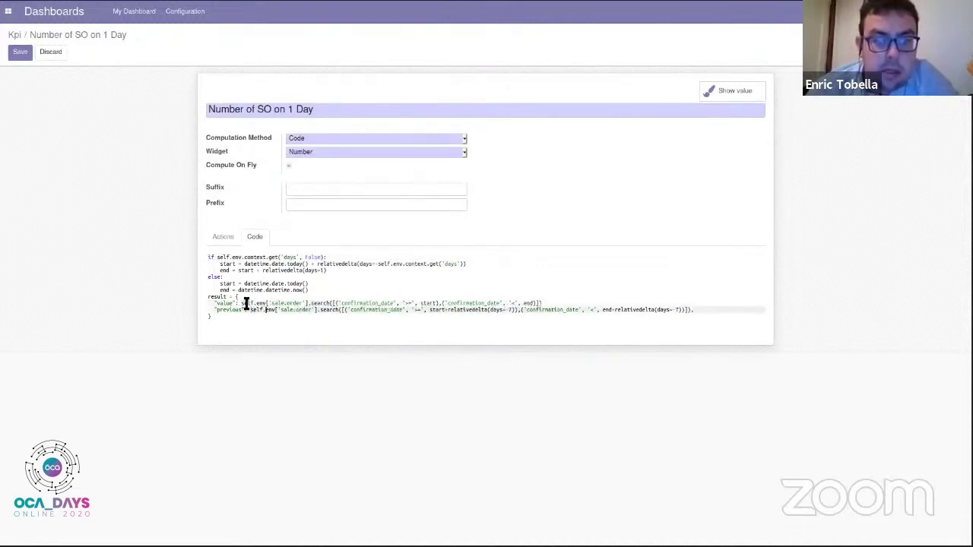
{"action": "key", "text": "Right"}
{"action": "key", "text": "Right"}
{"action": "key", "text": "Right"}
{"action": "key", "text": "Right"}
{"action": "key", "text": "Right"}
{"action": "key", "text": "Right"}
{"action": "key", "text": "Right"}
{"action": "key", "text": "Right"}
{"action": "key", "text": "Right"}
{"action": "key", "text": "Right"}
{"action": "key", "text": "Right"}
{"action": "key", "text": "Right"}
{"action": "key", "text": "Right"}
{"action": "key", "text": "Right"}
{"action": "key", "text": "Right"}
{"action": "key", "text": "Right"}
{"action": "key", "text": "Right"}
{"action": "key", "text": "Right"}
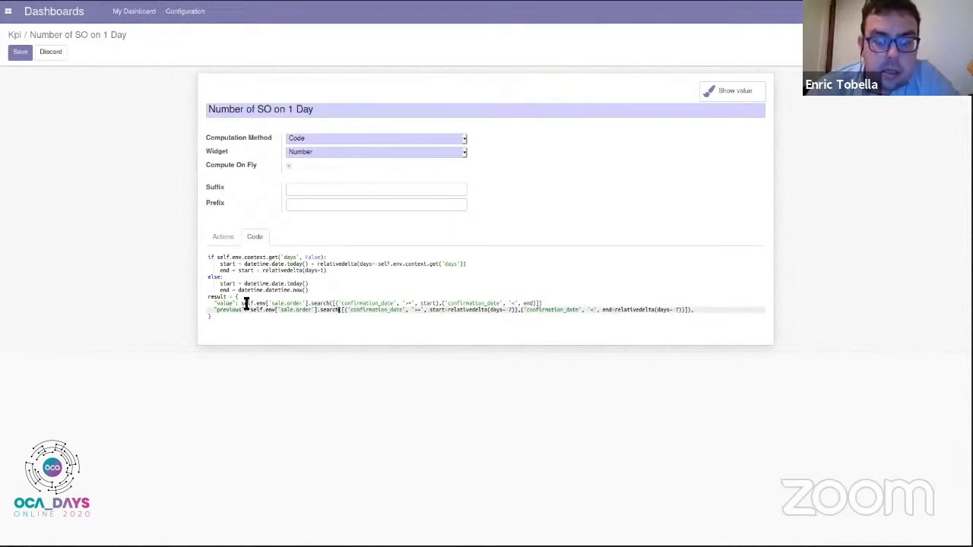
{"action": "type", "text": "_count"}
{"action": "key", "text": "Up"}
{"action": "key", "text": "Up"}
{"action": "key", "text": "Down"}
{"action": "key", "text": "Right"}
{"action": "key", "text": "Right"}
{"action": "key", "text": "Right"}
{"action": "key", "text": "Right"}
{"action": "key", "text": "Right"}
{"action": "key", "text": "Right"}
{"action": "key", "text": "Right"}
{"action": "key", "text": "Right"}
{"action": "key", "text": "Right"}
{"action": "key", "text": "Right"}
{"action": "key", "text": "Right"}
{"action": "key", "text": "Right"}
{"action": "key", "text": "Right"}
{"action": "key", "text": "Right"}
{"action": "key", "text": "Right"}
{"action": "key", "text": "Right"}
{"action": "key", "text": "Right"}
{"action": "key", "text": "Right"}
{"action": "type", "text": "_count"}
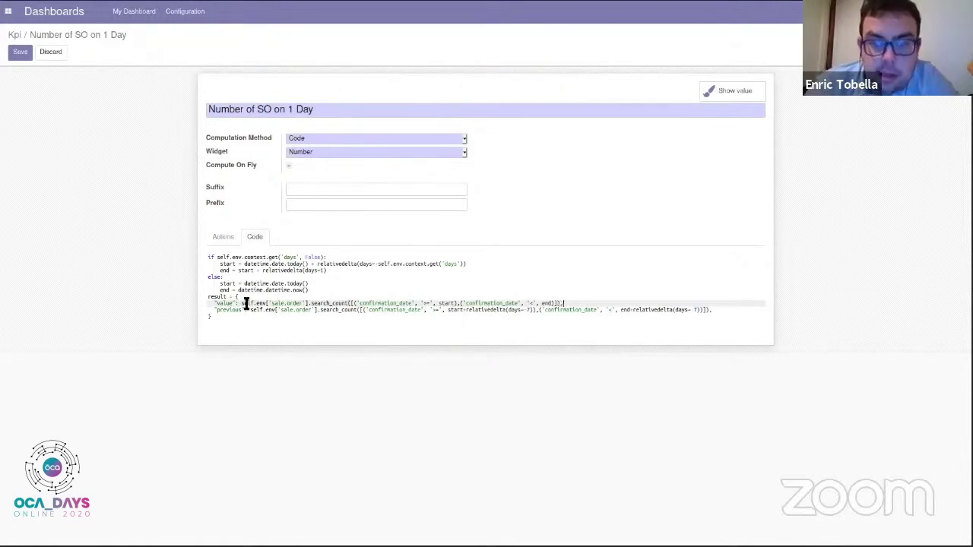
{"action": "key", "text": "Down"}
{"action": "key", "text": "End"}
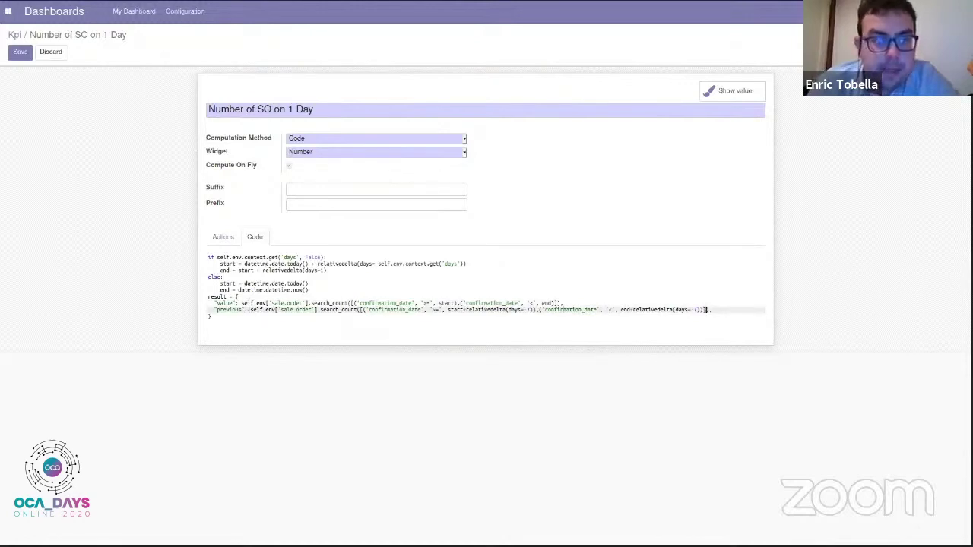
Save the KPI code, preview its computed value of 10.0, up 233%, and close the Kpi dialog.
{"action": "left_click", "coordinate": [18, 51]}
{"action": "left_click", "coordinate": [728, 95]}
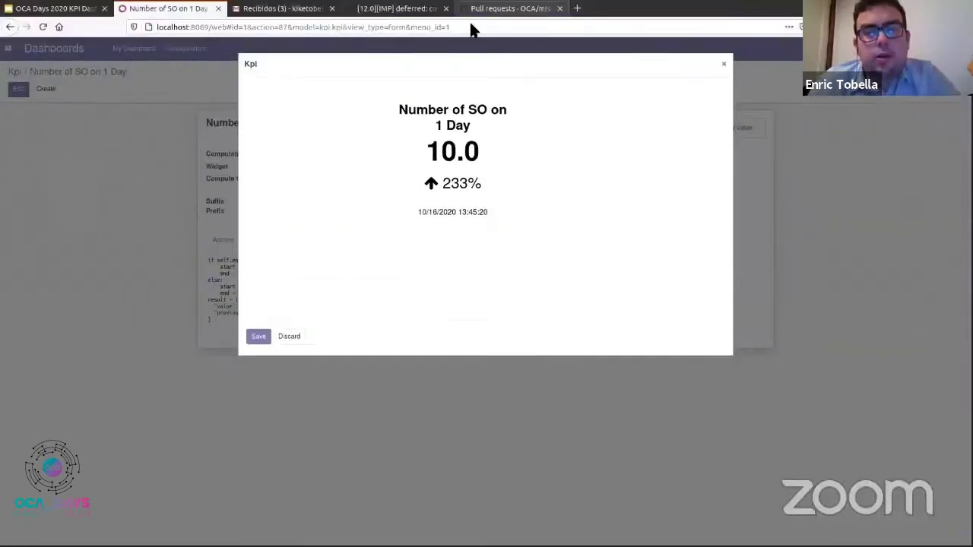
{"action": "left_click_drag", "start_coordinate": [463, 115], "coordinate": [454, 121]}
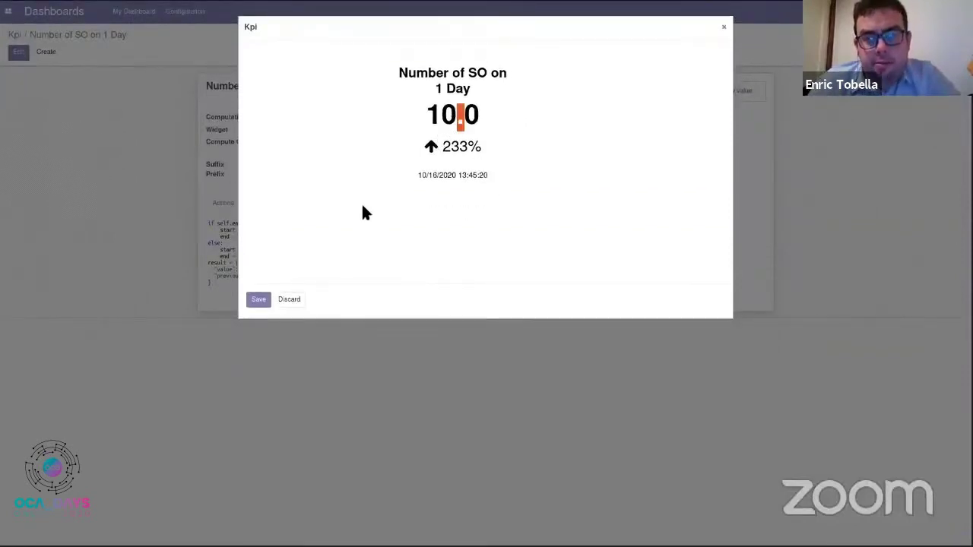
{"action": "double_click", "coordinate": [459, 149]}
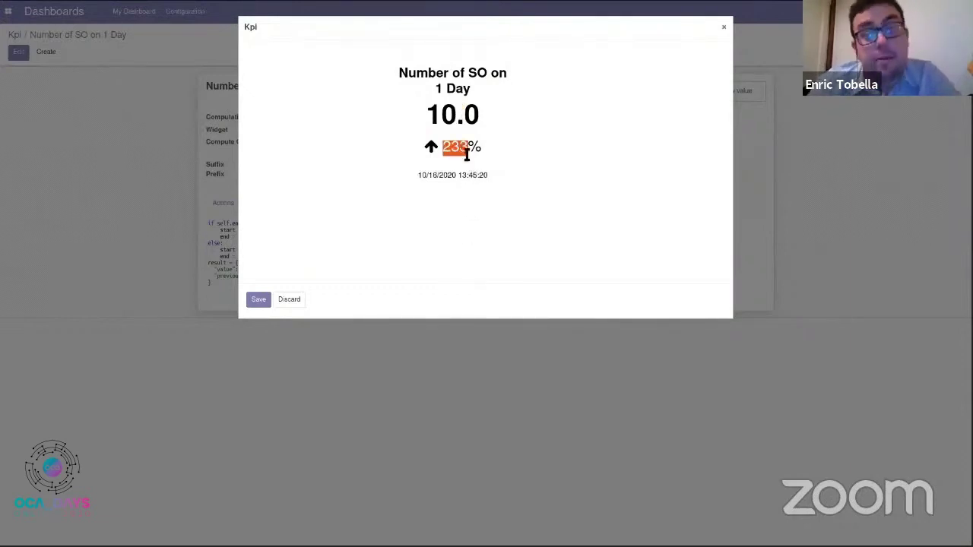
{"action": "left_click", "coordinate": [190, 419]}
{"action": "left_click", "coordinate": [258, 298]}
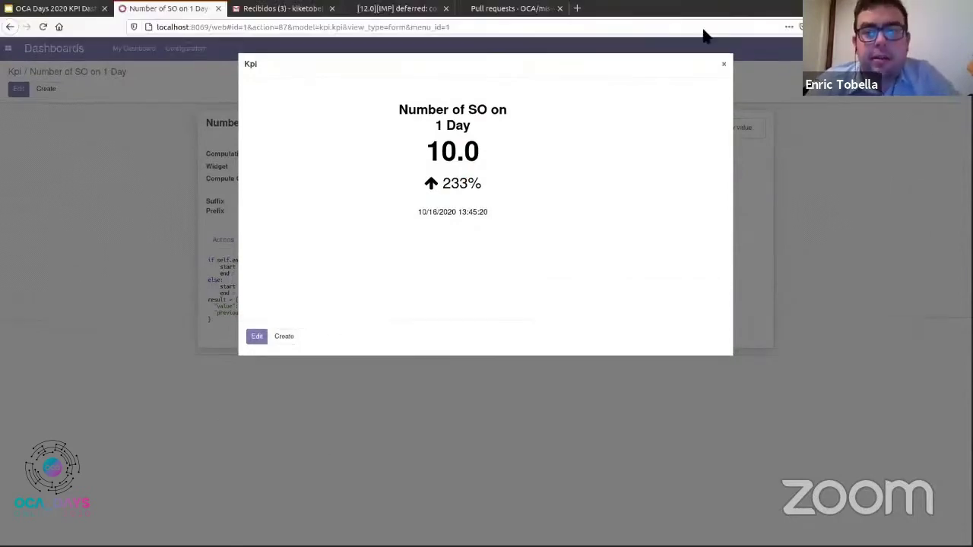
{"action": "left_click", "coordinate": [723, 63]}
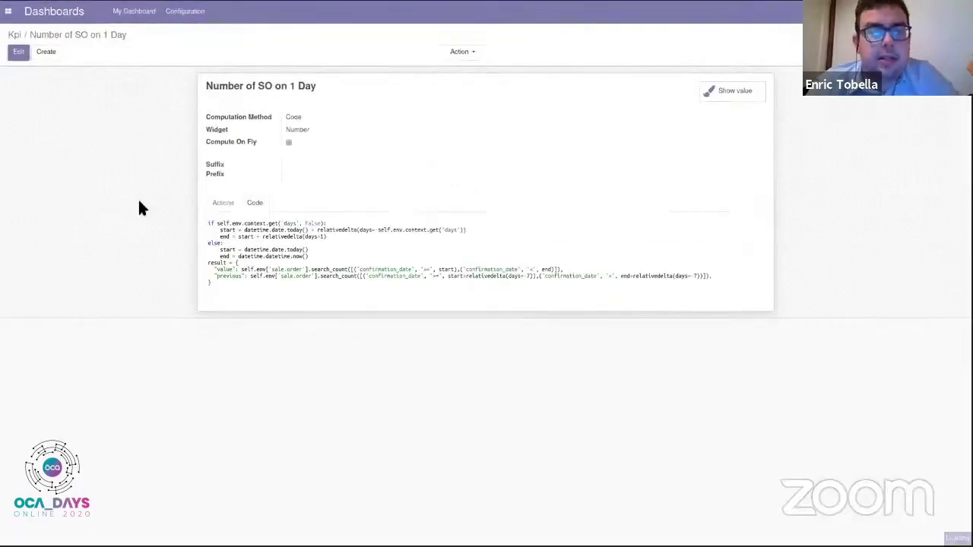
Open My demo dashboard from Configure Dashboard, then advance to the Dashboard view slide.
{"action": "left_click", "coordinate": [183, 10]}
{"action": "left_click", "coordinate": [187, 44]}
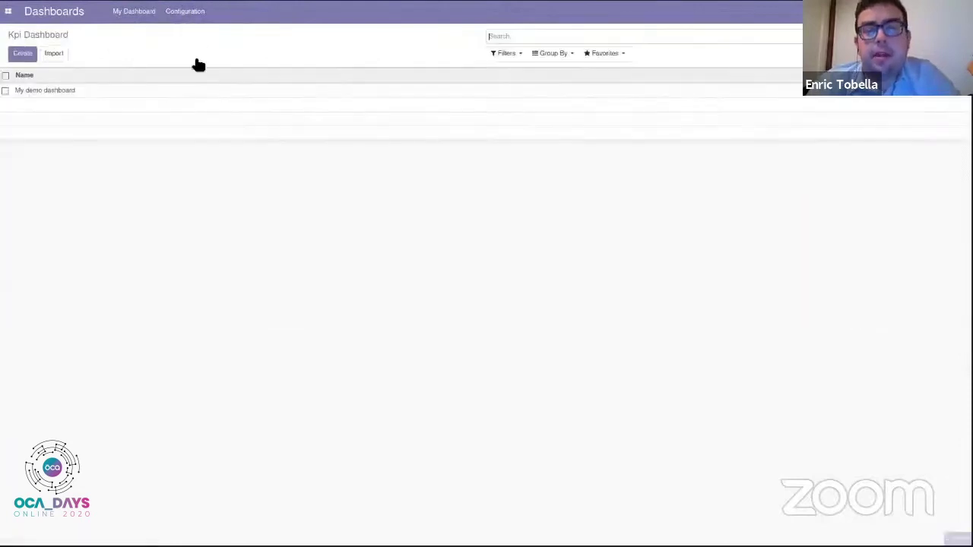
{"action": "left_click", "coordinate": [44, 91]}
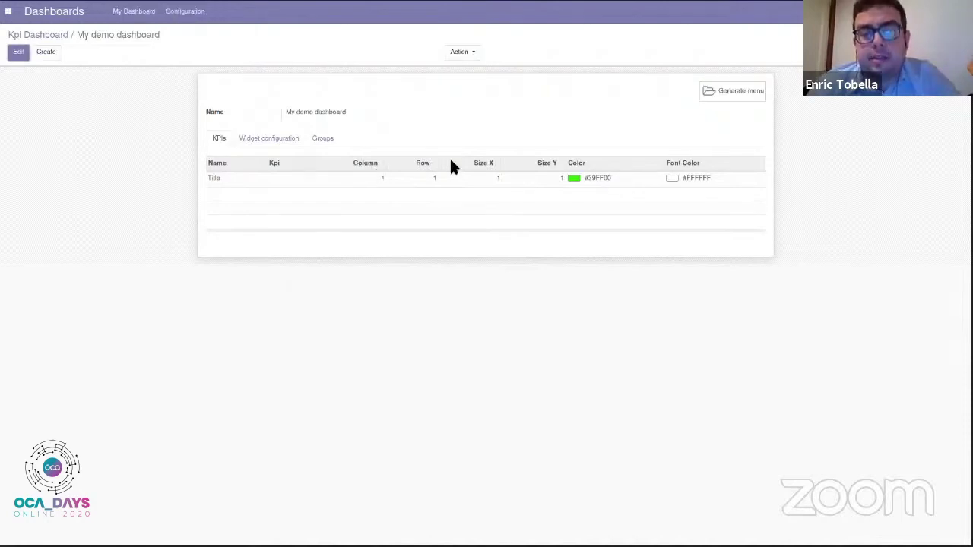
{"action": "key", "text": "alt+Tab"}
{"action": "key", "text": "Right"}
{"action": "key", "text": "Right"}
{"action": "key", "text": "Right"}
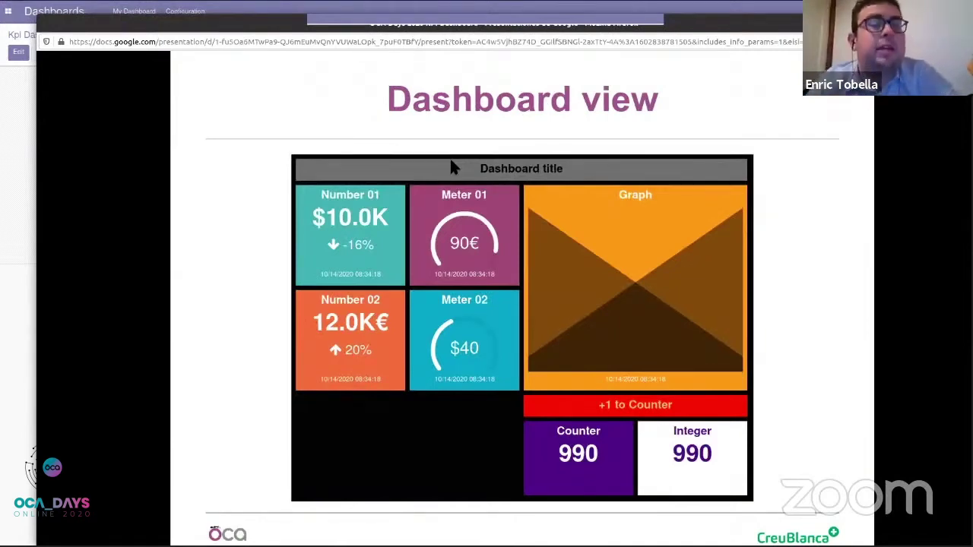
Back in Odoo, add a My demo dashboard line for the Number of SO on 1 Day KPI in row 2.
{"action": "key", "text": "alt+Tab"}
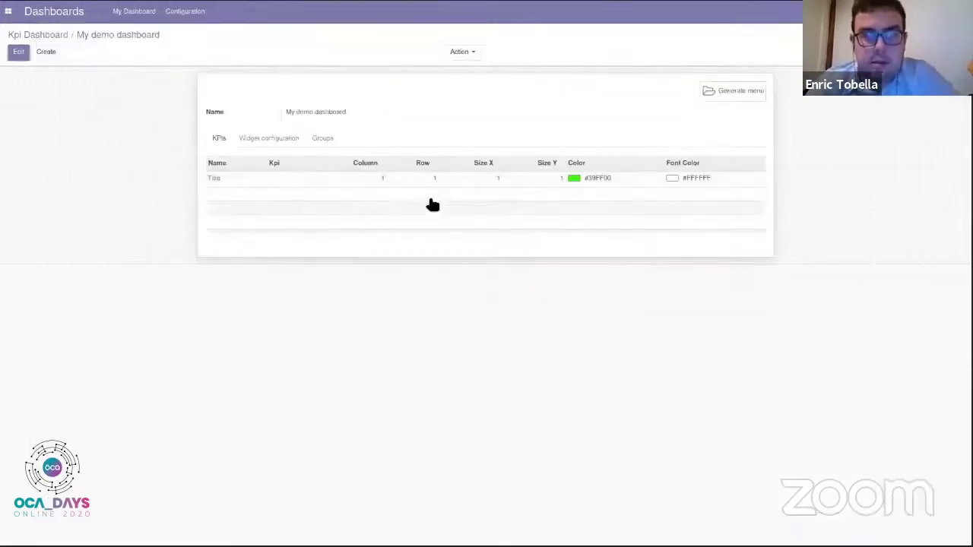
{"action": "left_click", "coordinate": [18, 52]}
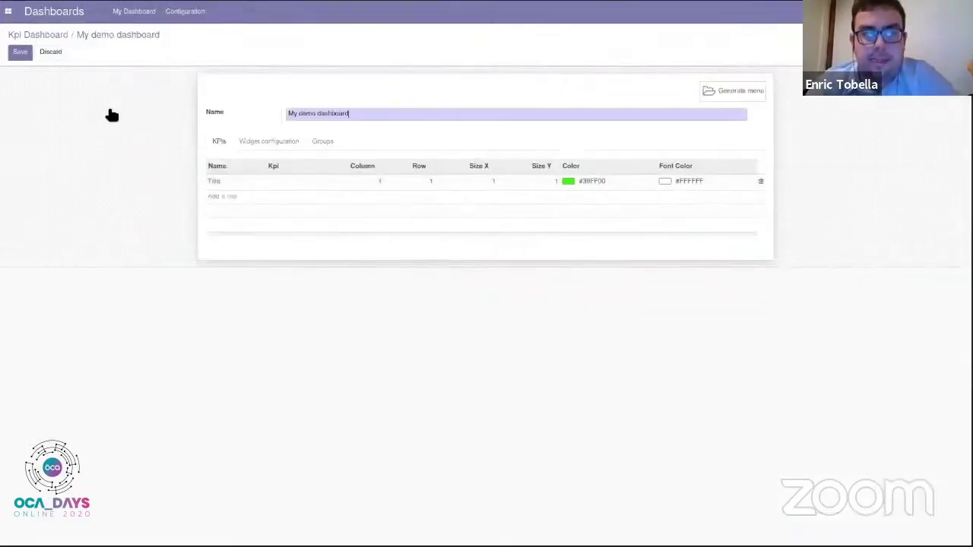
{"action": "left_click", "coordinate": [225, 198]}
{"action": "left_click", "coordinate": [251, 214]}
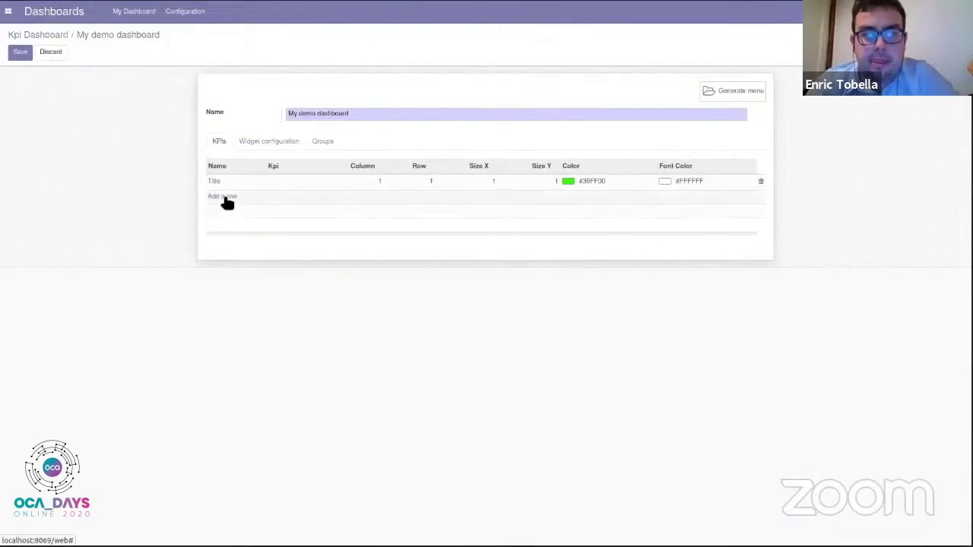
{"action": "left_click", "coordinate": [225, 197]}
{"action": "left_click", "coordinate": [304, 196]}
{"action": "left_click", "coordinate": [315, 214]}
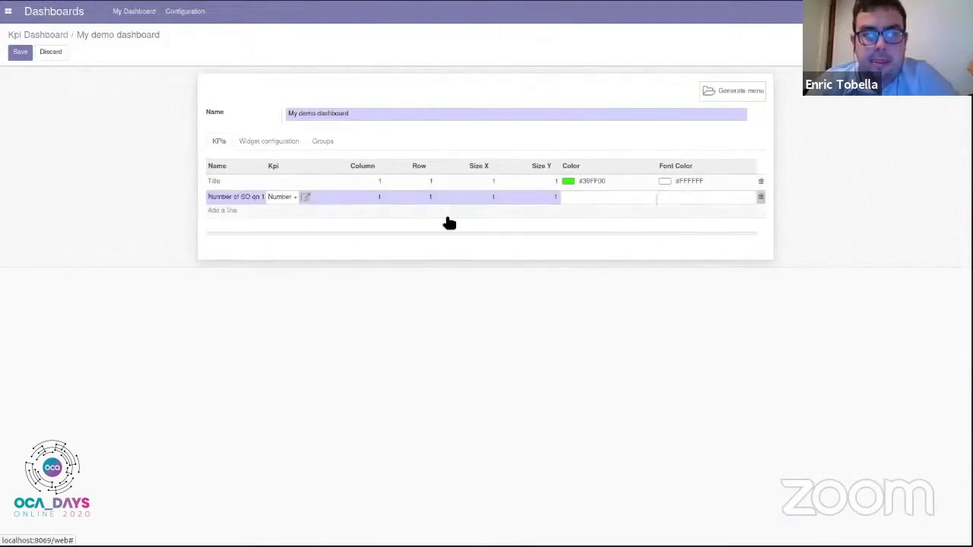
{"action": "left_click", "coordinate": [422, 199]}
{"action": "type", "text": "2"}
Colour the line blue #5062FF with white #FFFFFF font, save, and view the rendered tile.
{"action": "left_click", "coordinate": [600, 196]}
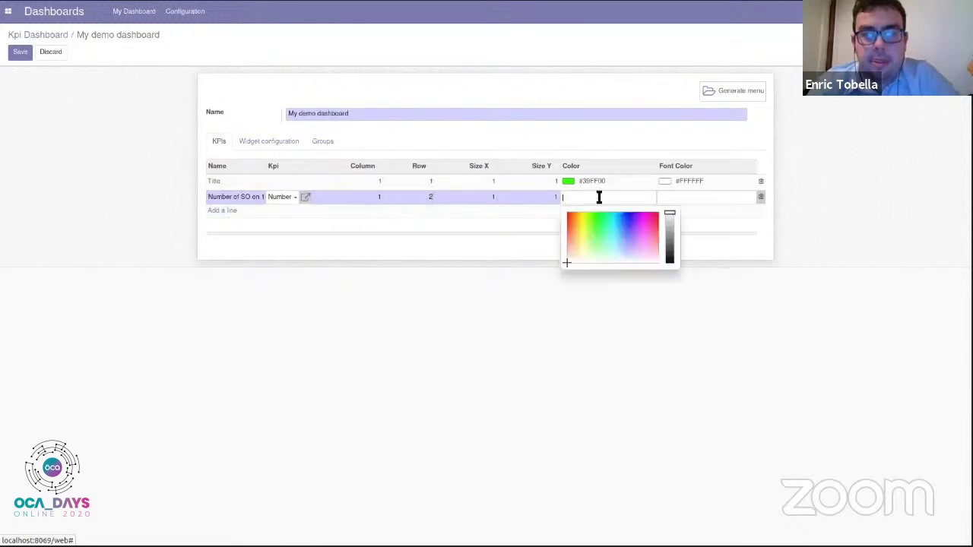
{"action": "left_click", "coordinate": [622, 234]}
{"action": "left_click", "coordinate": [713, 195]}
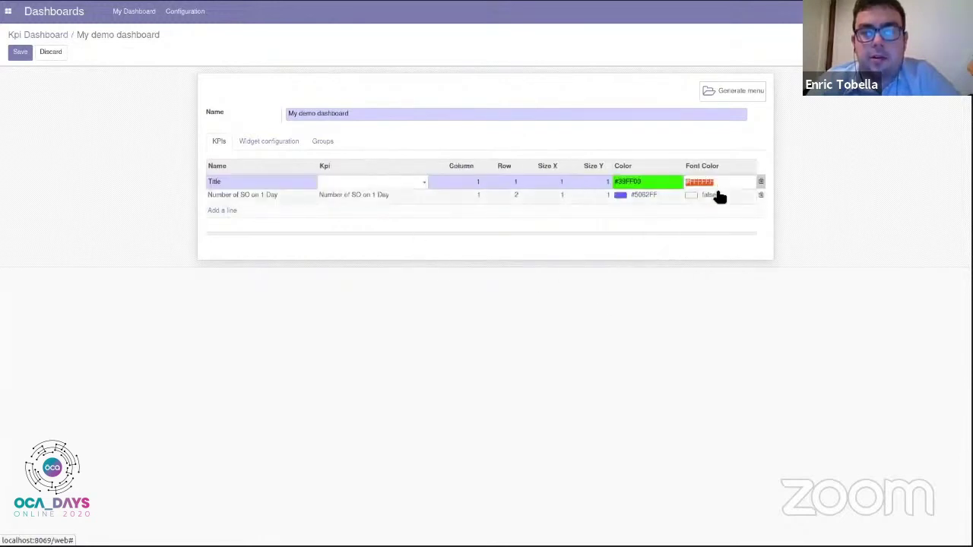
{"action": "left_click", "coordinate": [714, 197]}
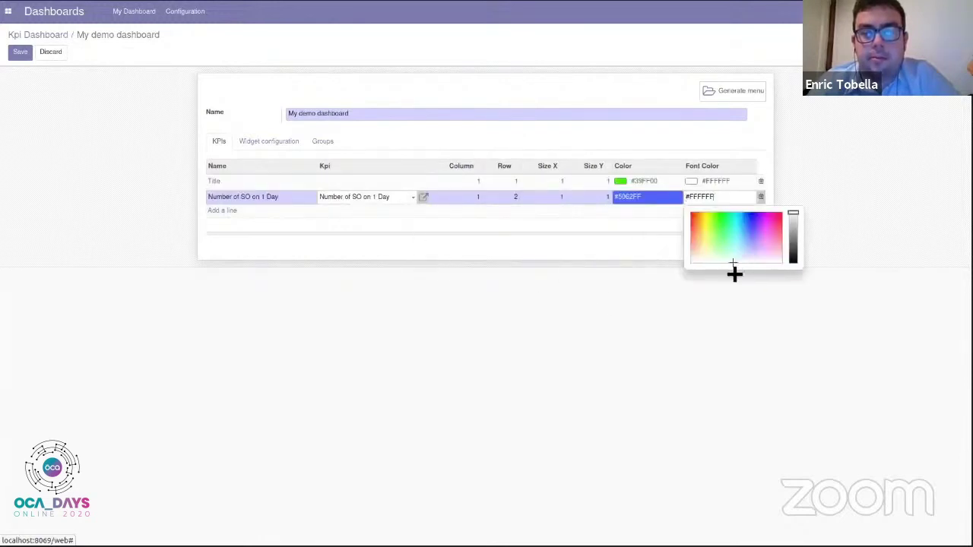
{"action": "left_click", "coordinate": [517, 342]}
{"action": "left_click", "coordinate": [23, 53]}
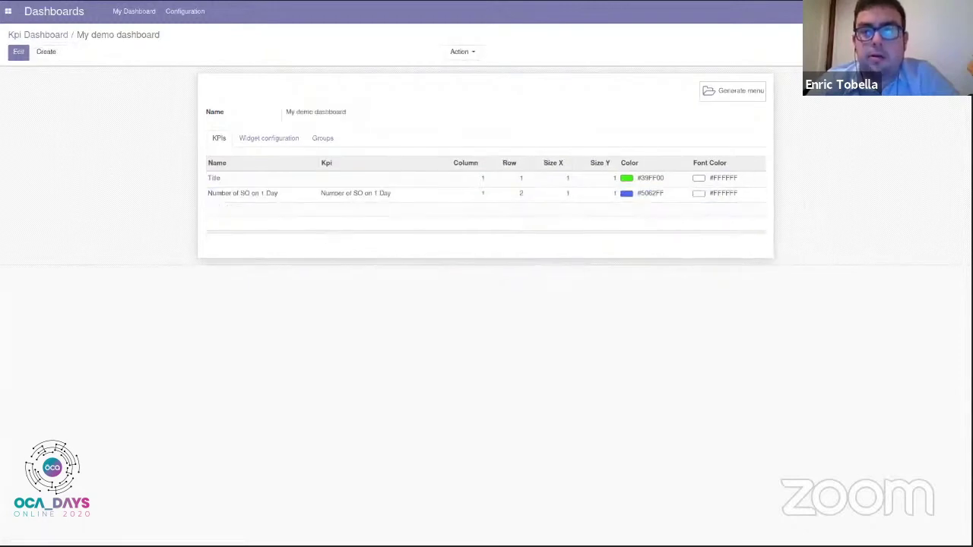
{"action": "key", "text": "ctrl+Tab"}
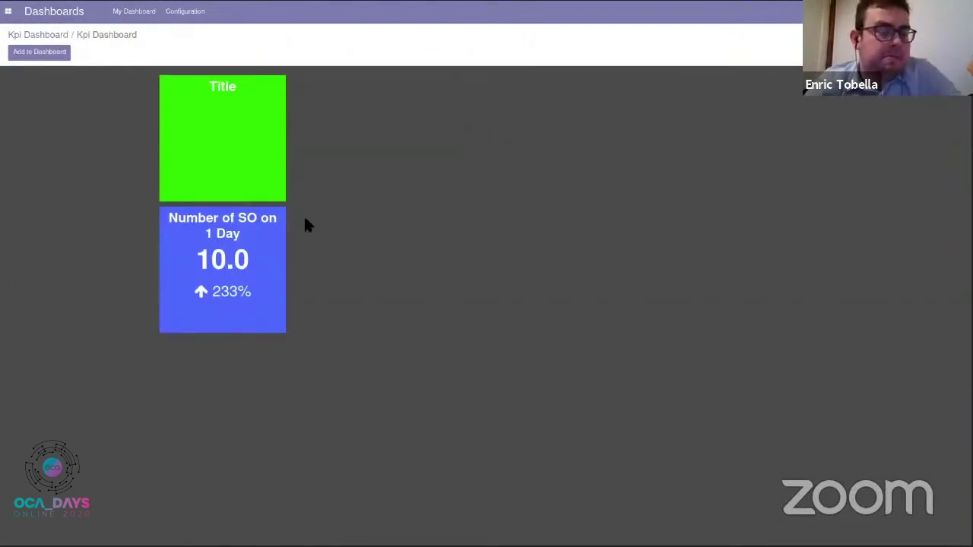
Switch the Number of SO on 1 Day KPI's widget to Meter and save it.
{"action": "left_click", "coordinate": [45, 34]}
{"action": "left_click", "coordinate": [186, 12]}
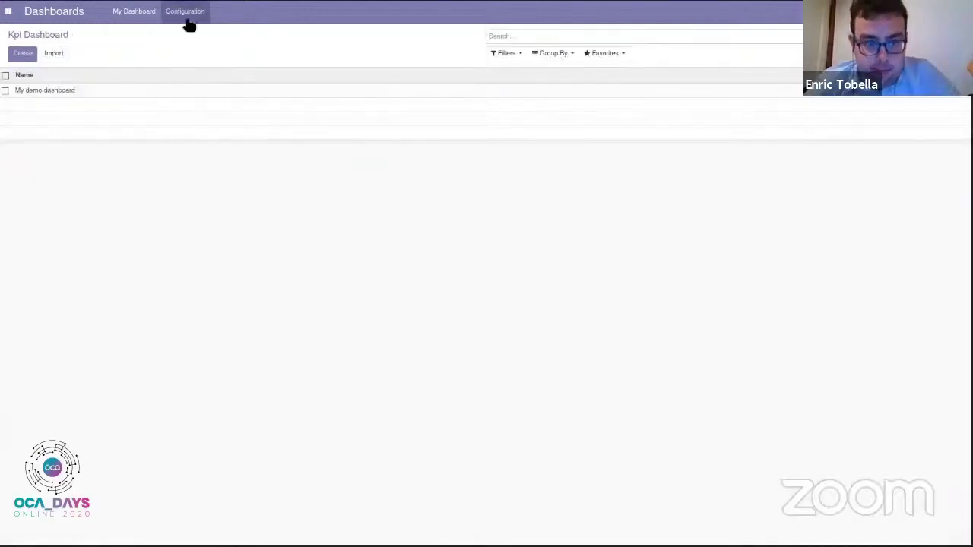
{"action": "left_click", "coordinate": [197, 56]}
{"action": "left_click", "coordinate": [118, 94]}
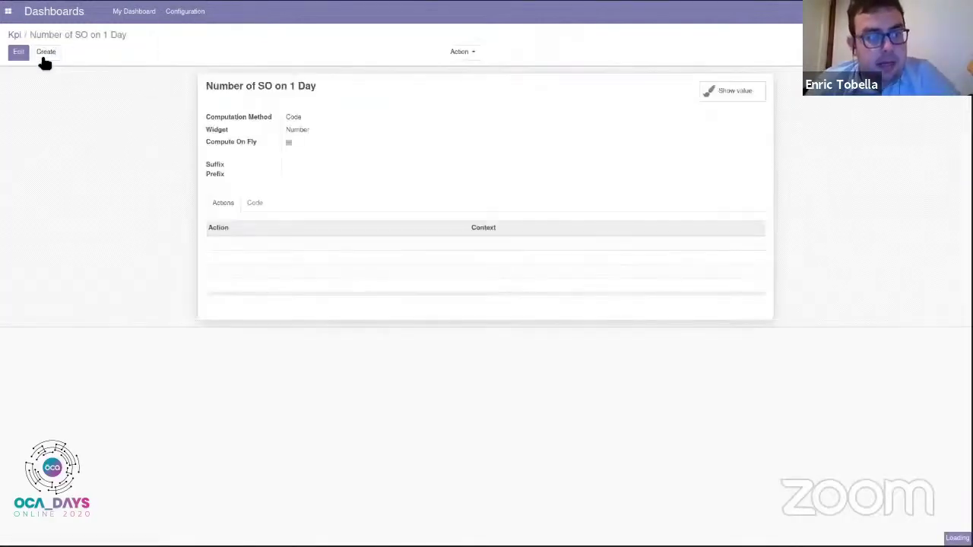
{"action": "left_click", "coordinate": [31, 53]}
{"action": "left_click", "coordinate": [341, 152]}
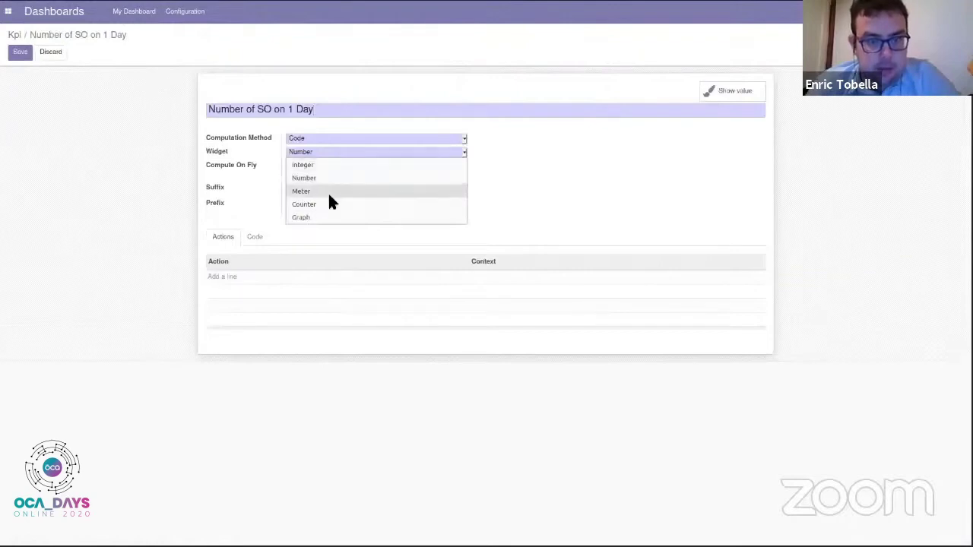
{"action": "left_click", "coordinate": [328, 191]}
{"action": "left_click", "coordinate": [20, 51]}
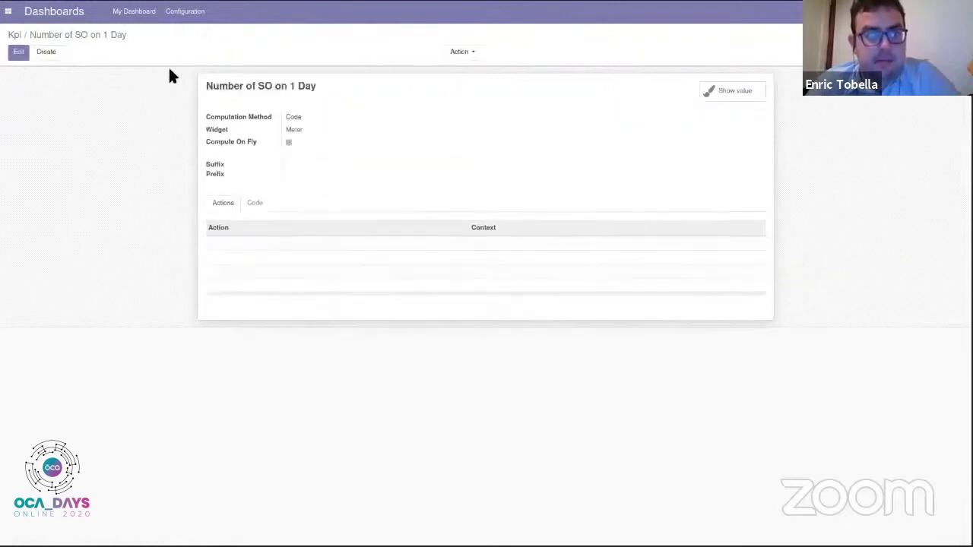
Recheck the Meter widget and the KPI's Python code, then reopen My demo dashboard.
{"action": "left_click", "coordinate": [18, 52]}
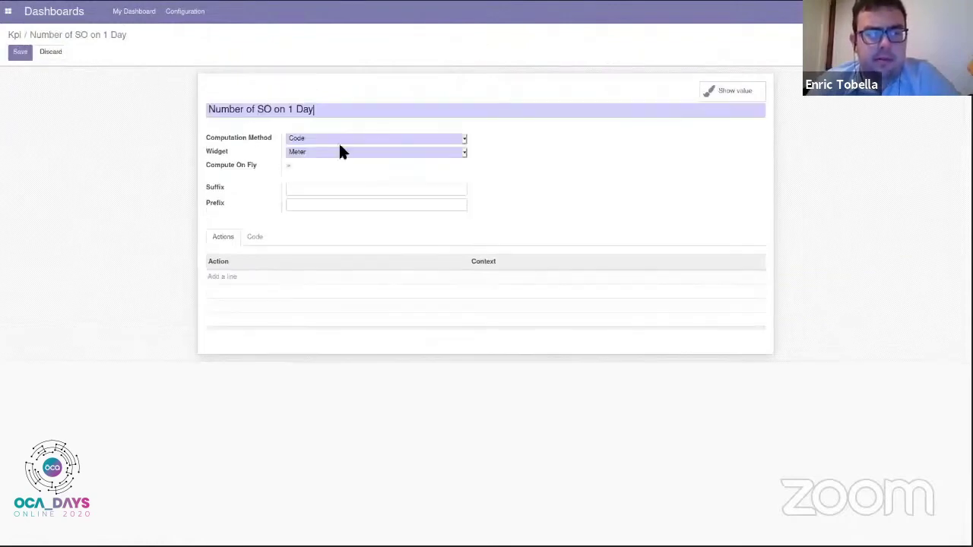
{"action": "left_click", "coordinate": [340, 152]}
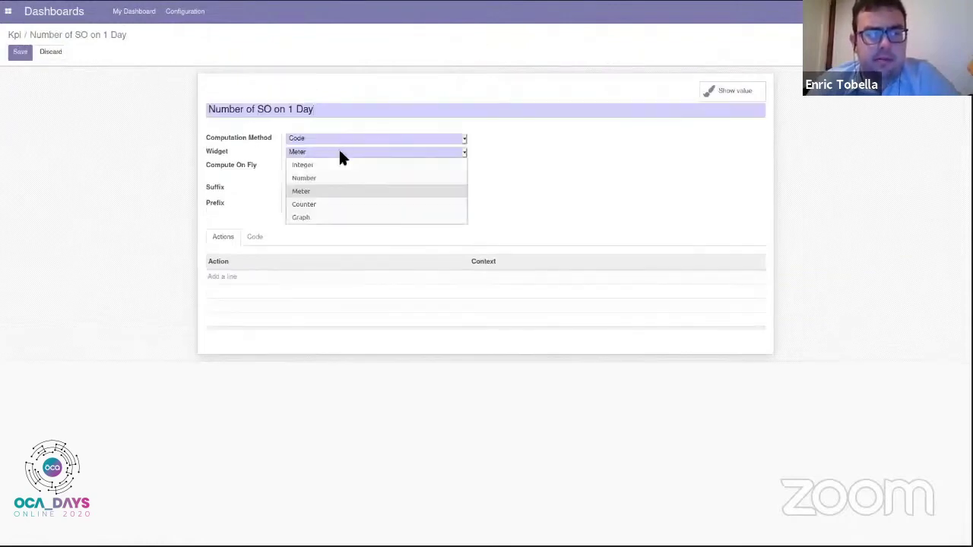
{"action": "left_click", "coordinate": [314, 189]}
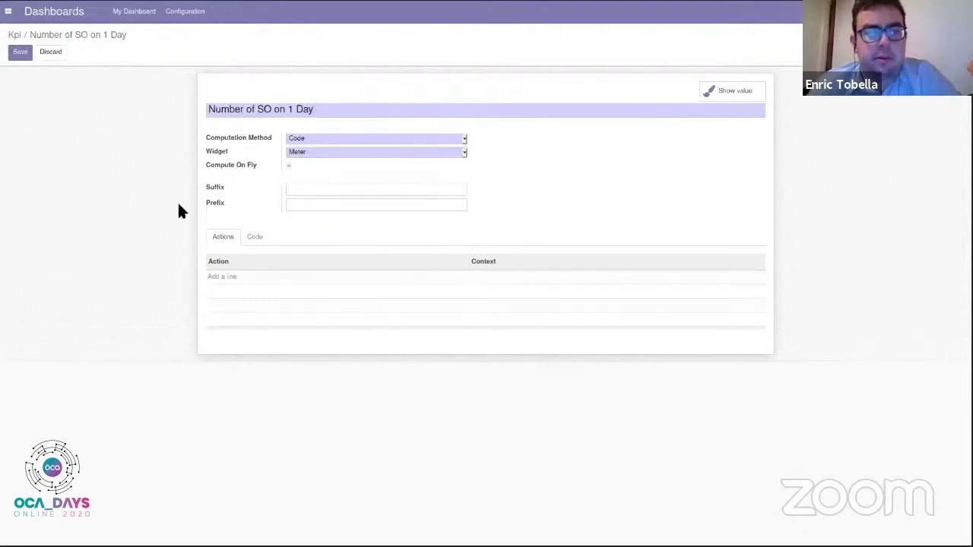
{"action": "left_click", "coordinate": [245, 238]}
{"action": "left_click", "coordinate": [183, 14]}
{"action": "left_click", "coordinate": [187, 41]}
{"action": "left_click", "coordinate": [117, 92]}
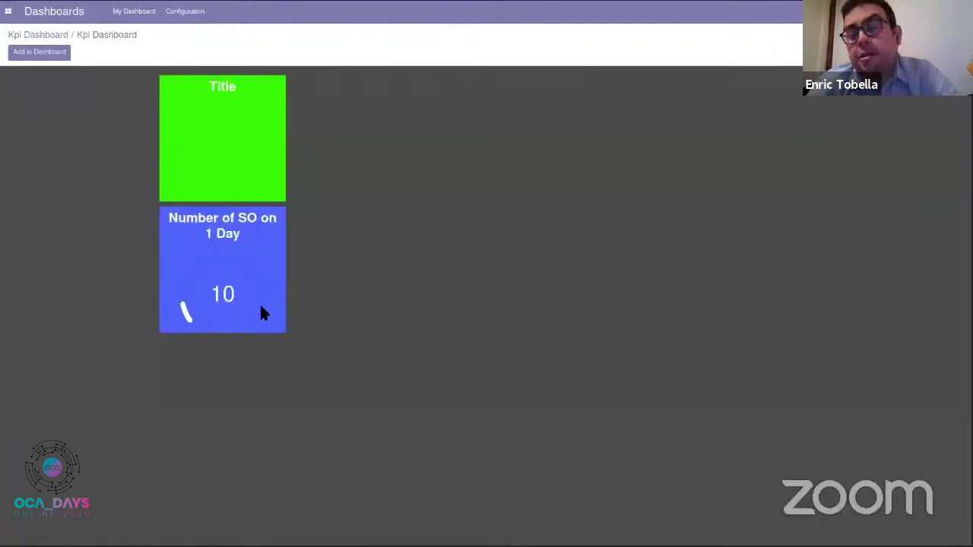
Set the Number of SO on 1 Day KPI's widget back to Integer and save it.
{"action": "left_click", "coordinate": [38, 35]}
{"action": "left_click", "coordinate": [185, 11]}
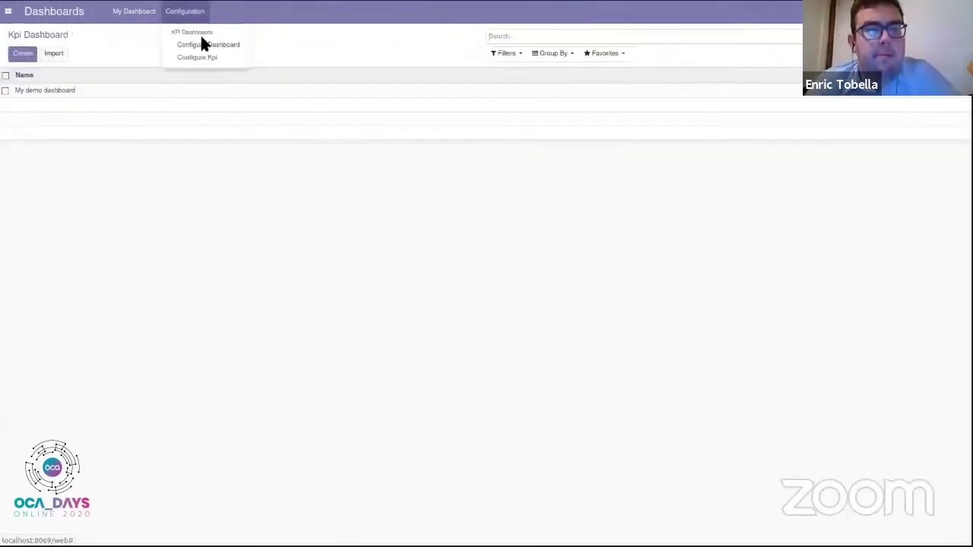
{"action": "left_click", "coordinate": [206, 59]}
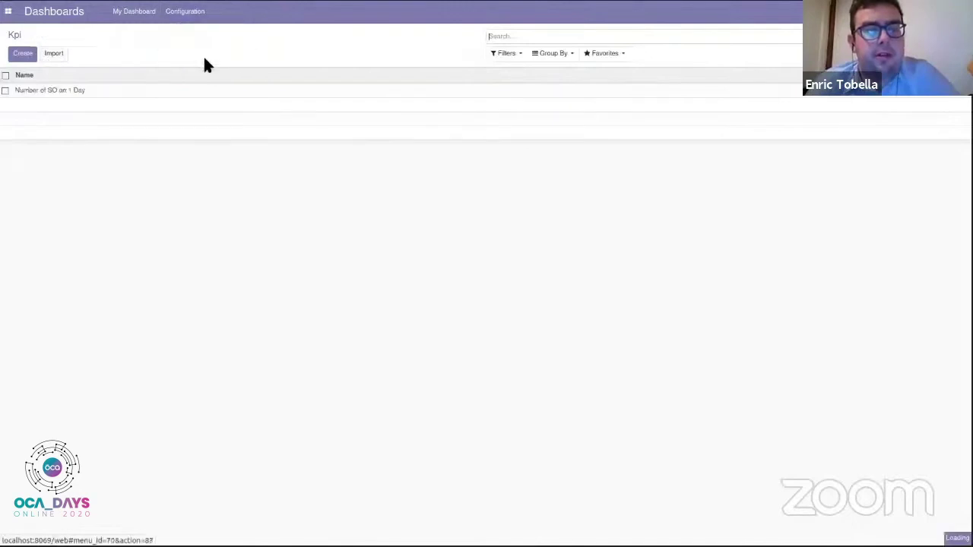
{"action": "left_click", "coordinate": [160, 92]}
{"action": "left_click", "coordinate": [18, 52]}
{"action": "left_click", "coordinate": [322, 151]}
{"action": "left_click", "coordinate": [317, 166]}
{"action": "left_click", "coordinate": [19, 52]}
{"action": "left_click", "coordinate": [184, 19]}
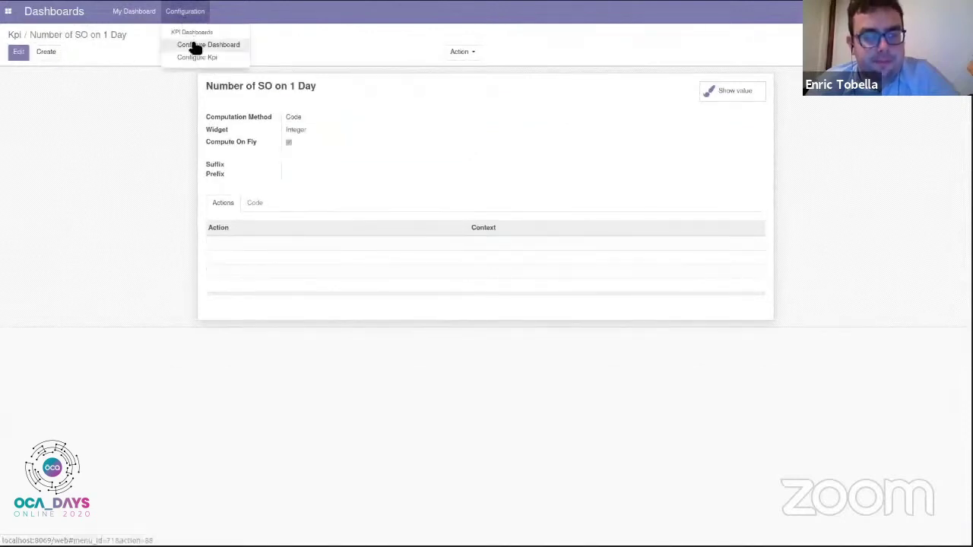
{"action": "left_click", "coordinate": [190, 46]}
Add a 'Today' line to My demo dashboard in column 2 with a green tile and white font.
{"action": "left_click", "coordinate": [100, 92]}
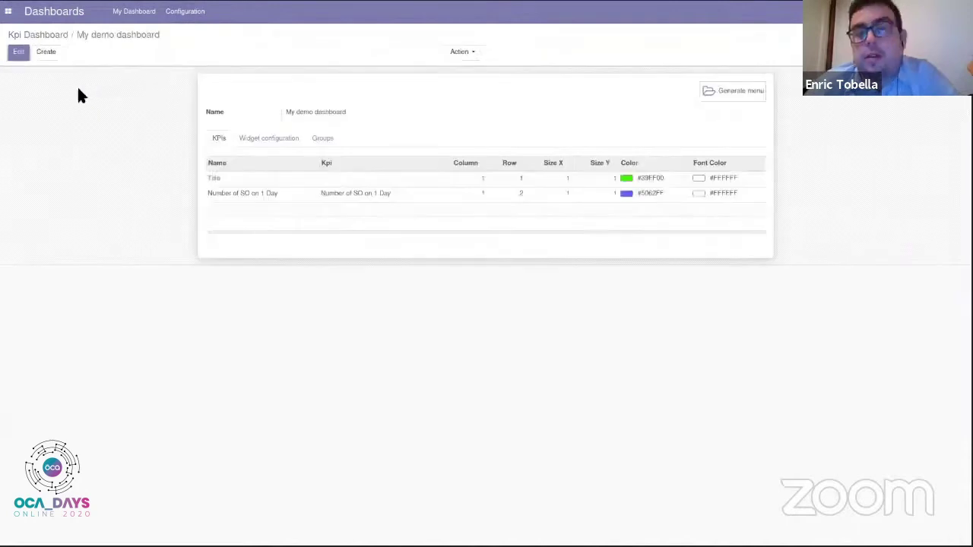
{"action": "left_click", "coordinate": [21, 52]}
{"action": "left_click", "coordinate": [222, 211]}
{"action": "type", "text": "Test"}
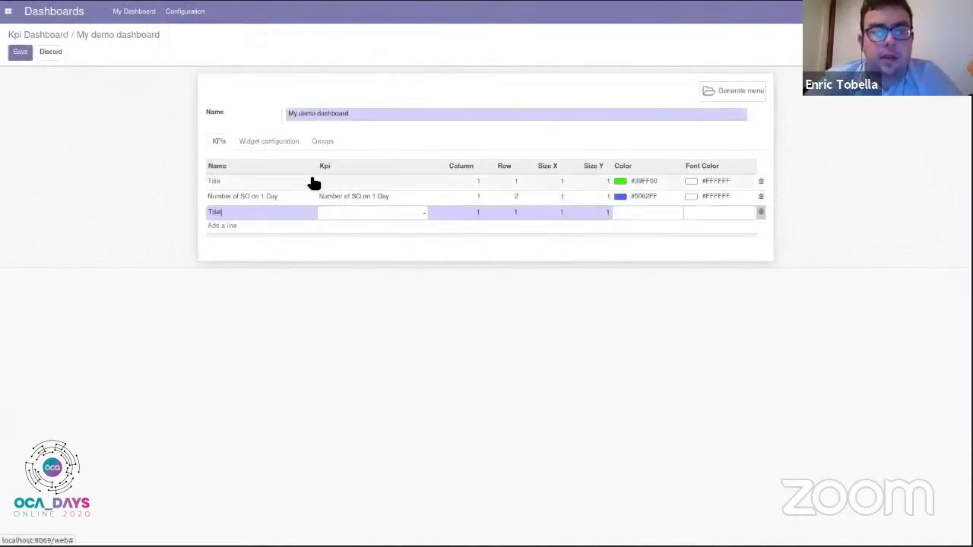
{"action": "key", "text": "BackSpace"}
{"action": "key", "text": "BackSpace"}
{"action": "key", "text": "BackSpace"}
{"action": "type", "text": "e"}
{"action": "key", "text": "BackSpace"}
{"action": "key", "text": "BackSpace"}
{"action": "type", "text": "Today"}
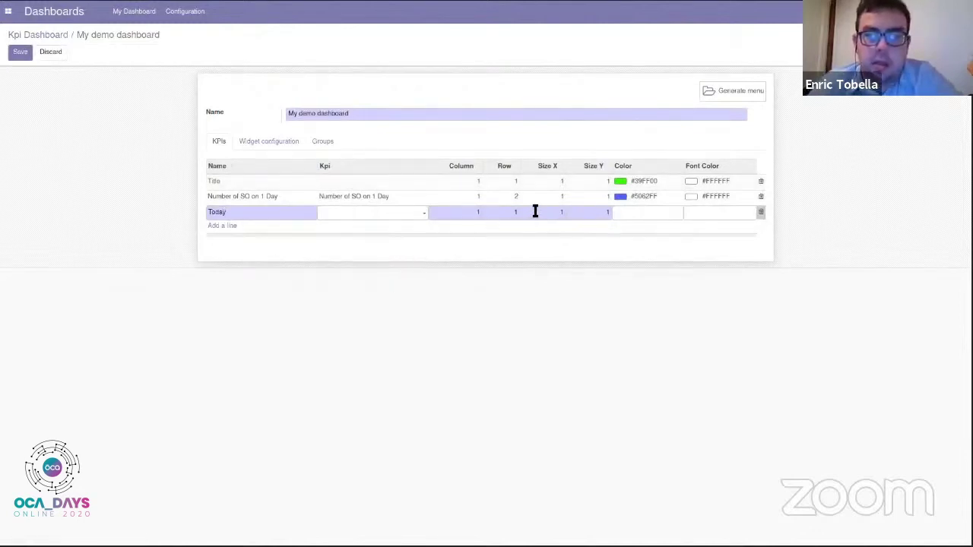
{"action": "left_click", "coordinate": [469, 213]}
{"action": "type", "text": "2"}
{"action": "left_click", "coordinate": [669, 214]}
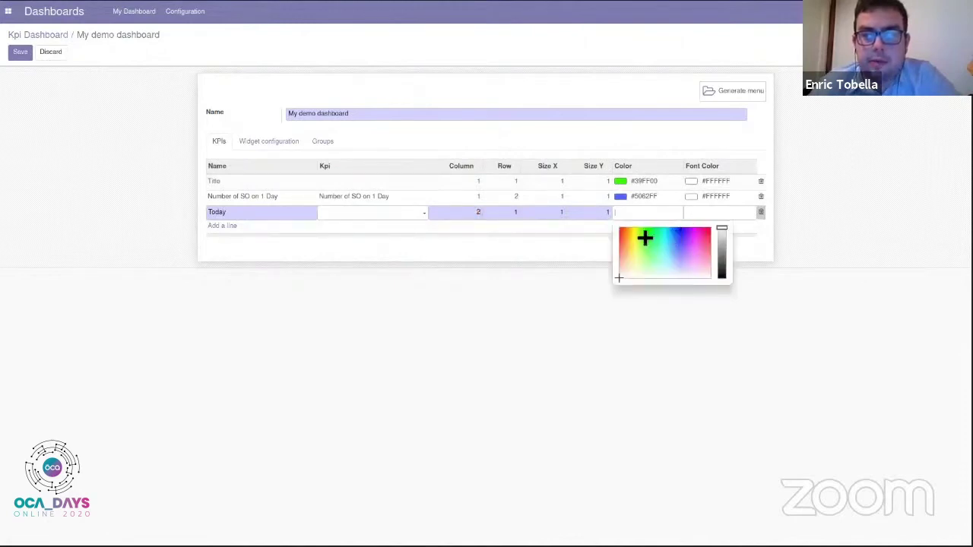
{"action": "left_click", "coordinate": [645, 237]}
{"action": "left_click", "coordinate": [708, 213]}
{"action": "left_click", "coordinate": [733, 278]}
{"action": "left_click", "coordinate": [191, 285]}
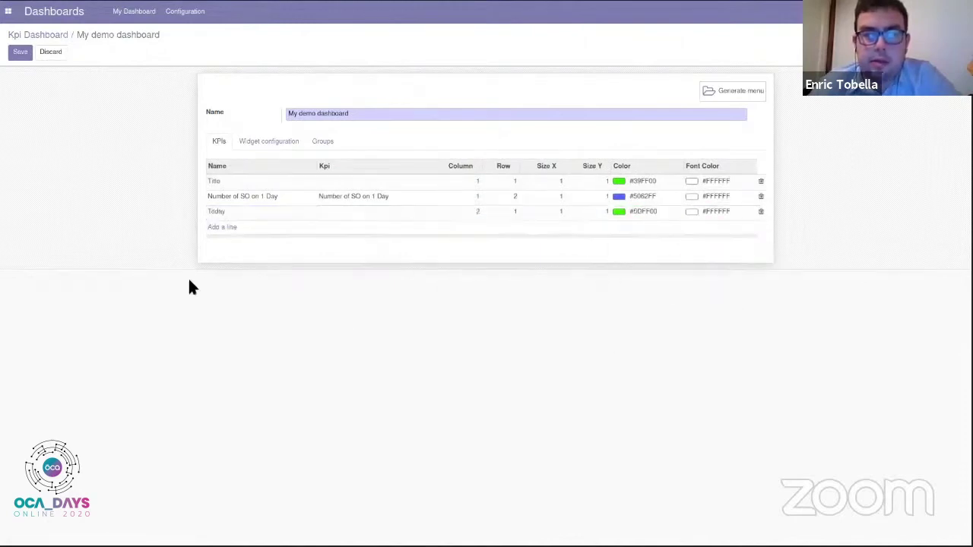
Add a green 'Yesterday' line in column 3, save the dashboard, and generate its menu.
{"action": "left_click", "coordinate": [222, 227]}
{"action": "type", "text": "Yesterday"}
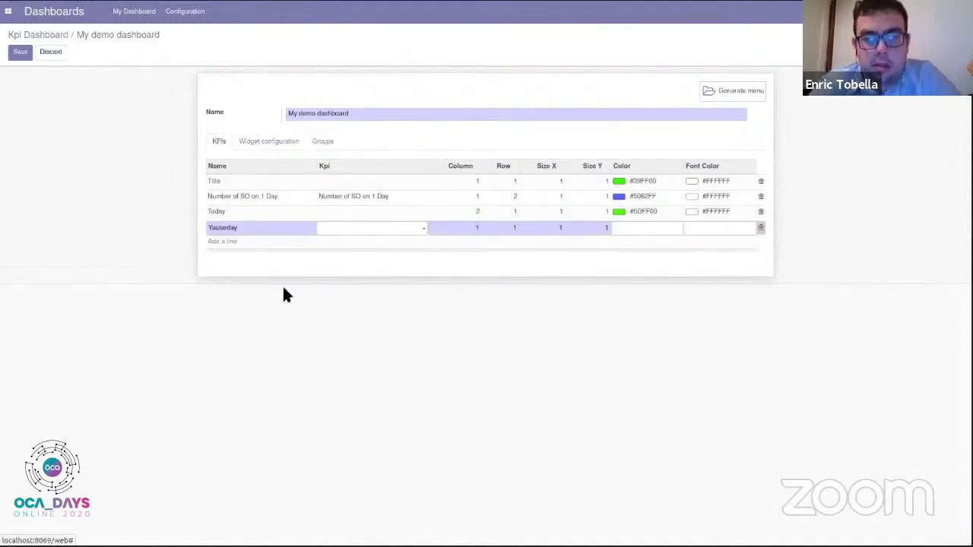
{"action": "left_click", "coordinate": [478, 227]}
{"action": "type", "text": "3"}
{"action": "left_click", "coordinate": [689, 335]}
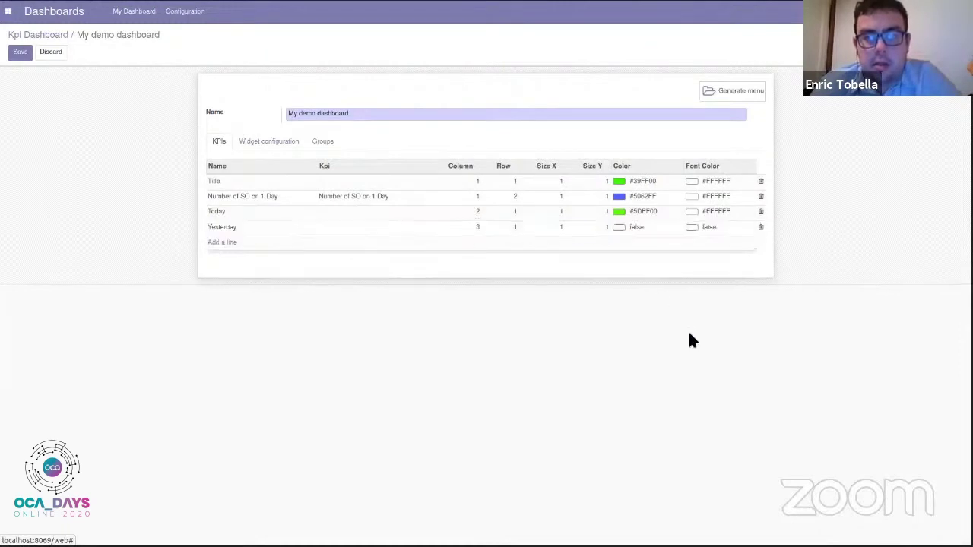
{"action": "left_click", "coordinate": [641, 228]}
{"action": "left_click", "coordinate": [642, 260]}
{"action": "left_click", "coordinate": [745, 229]}
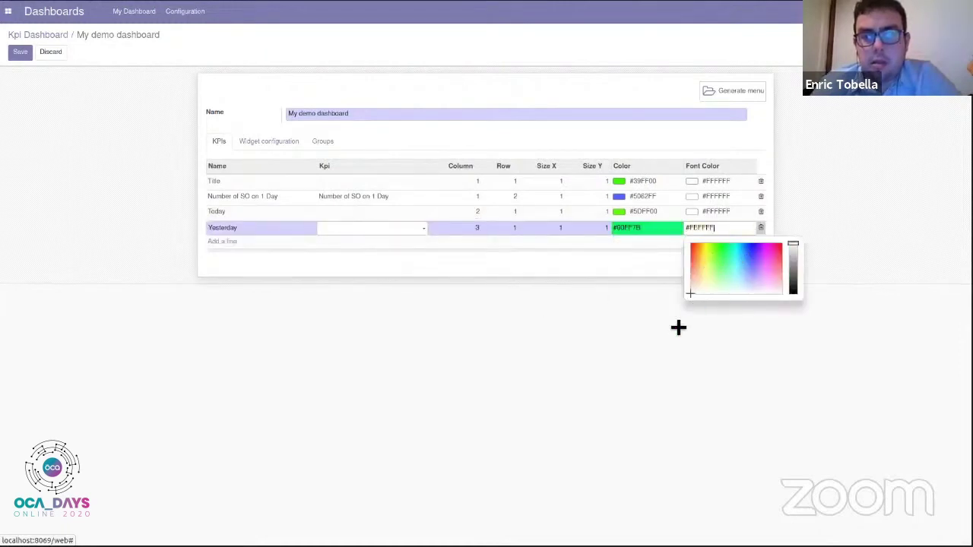
{"action": "left_click", "coordinate": [629, 432]}
{"action": "left_click", "coordinate": [21, 51]}
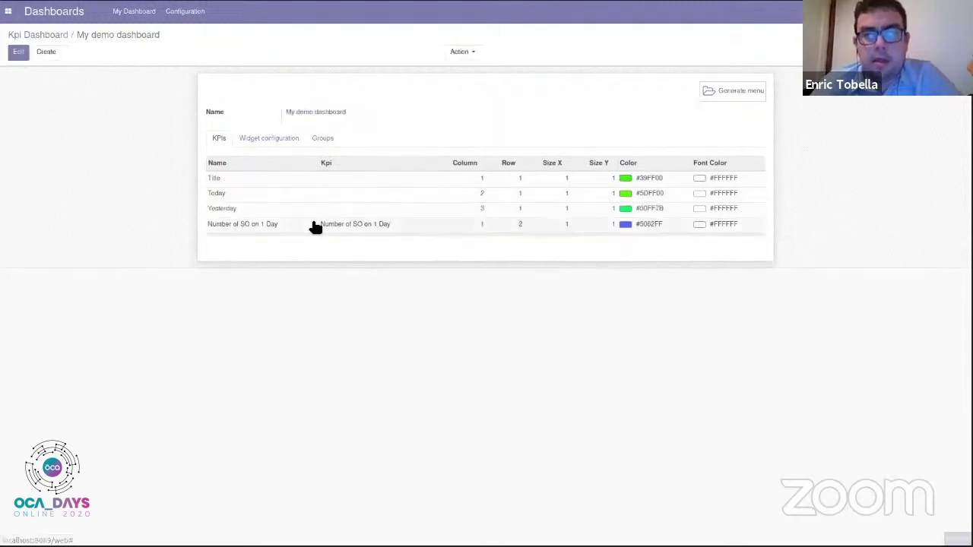
{"action": "left_click", "coordinate": [718, 89]}
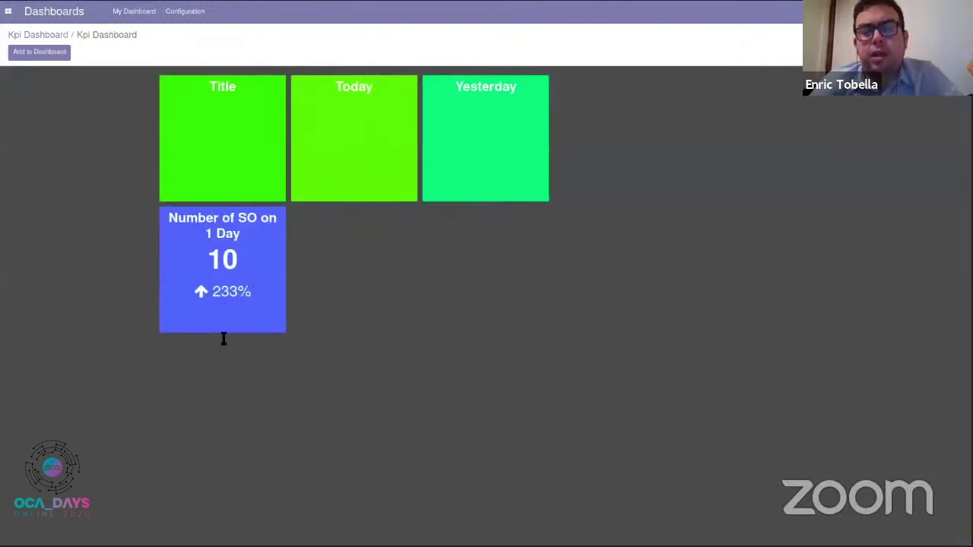
Leave the rendered dashboard and return to the Kpi Dashboard list.
{"action": "double_click", "coordinate": [466, 137]}
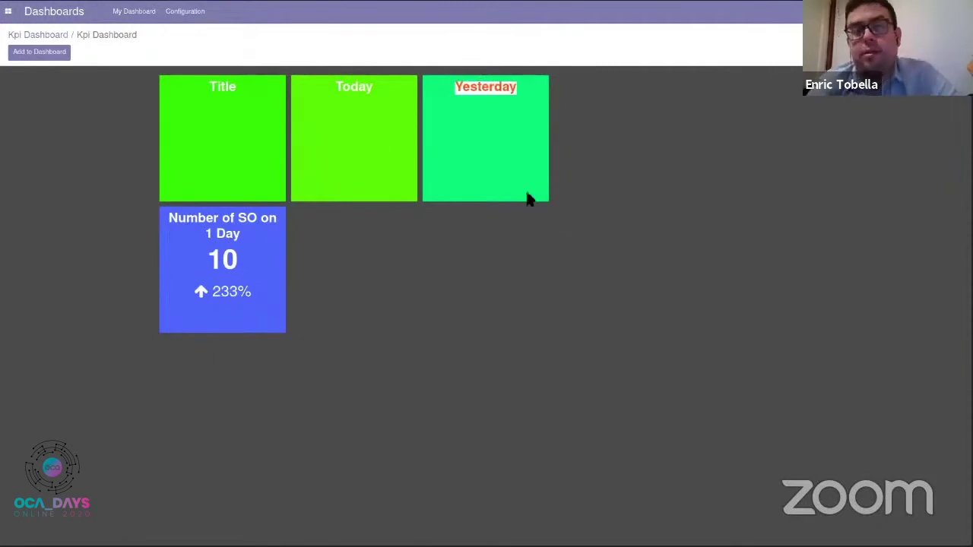
{"action": "left_click", "coordinate": [42, 35]}
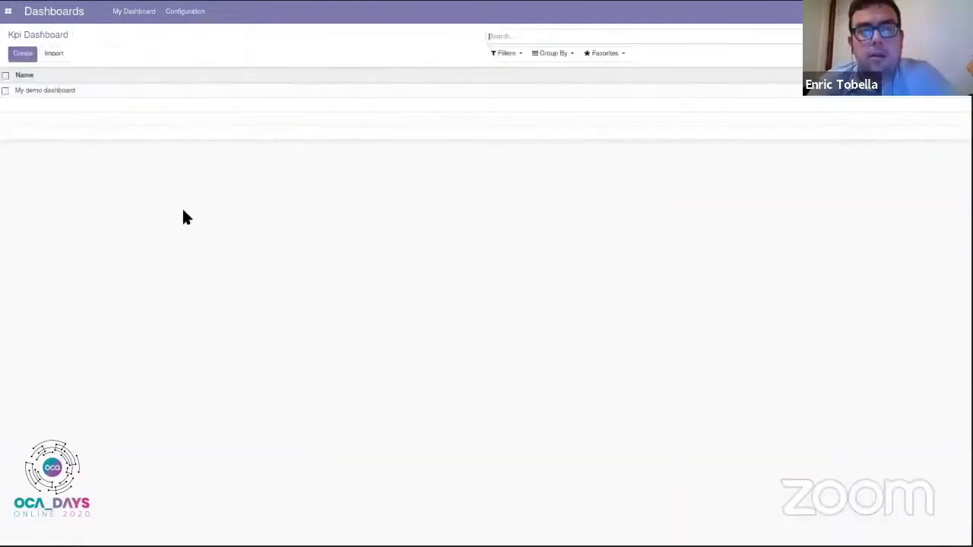
Open My demo dashboard and add '?debug' after 'web' in the address to enter debug mode.
{"action": "left_click", "coordinate": [94, 91]}
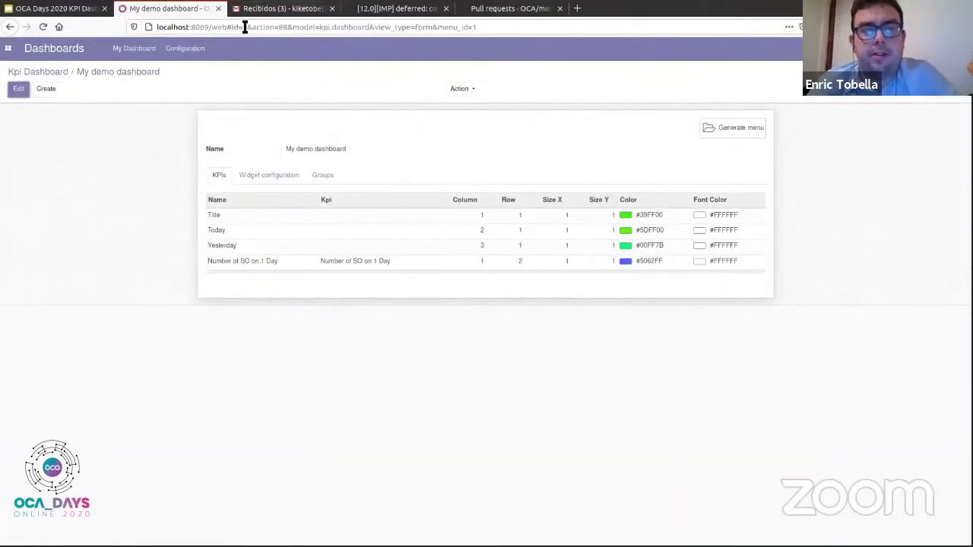
{"action": "left_click", "coordinate": [245, 27]}
{"action": "left_click", "coordinate": [220, 27]}
{"action": "type", "text": "?"}
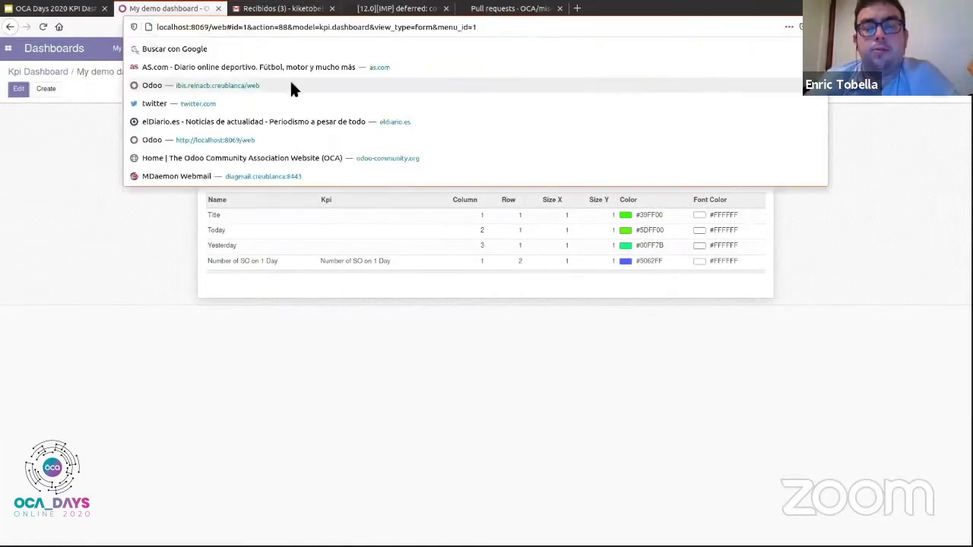
{"action": "type", "text": "debug"}
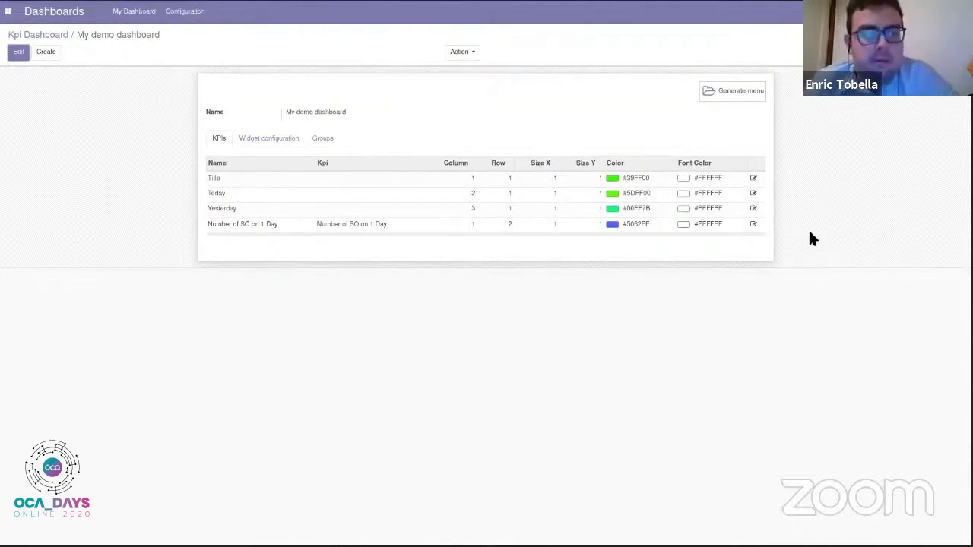
Turn on Modify Context for the Today line with {'days': 0} and save it.
{"action": "left_click", "coordinate": [755, 195]}
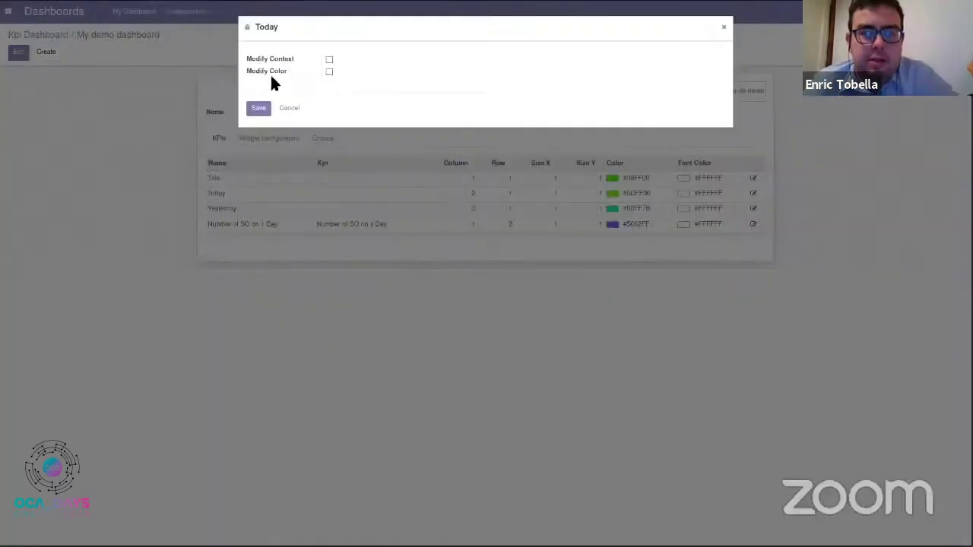
{"action": "left_click", "coordinate": [329, 59]}
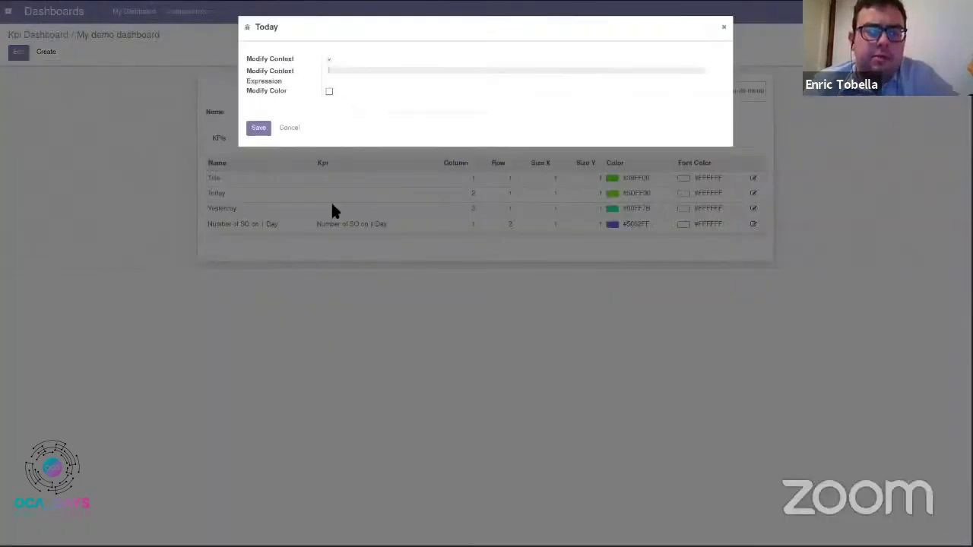
{"action": "left_click", "coordinate": [404, 72]}
{"action": "type", "text": "{"}
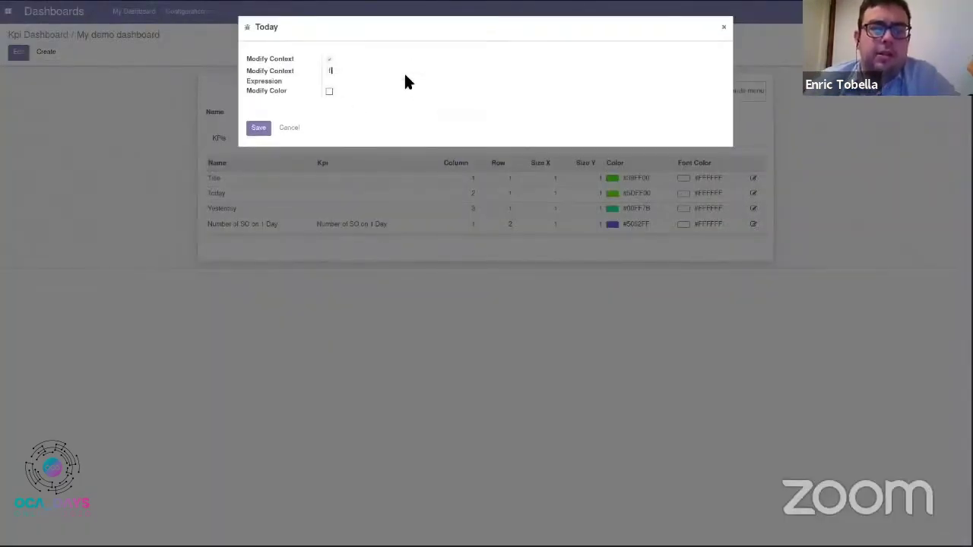
{"action": "type", "text": "'days': 0}"}
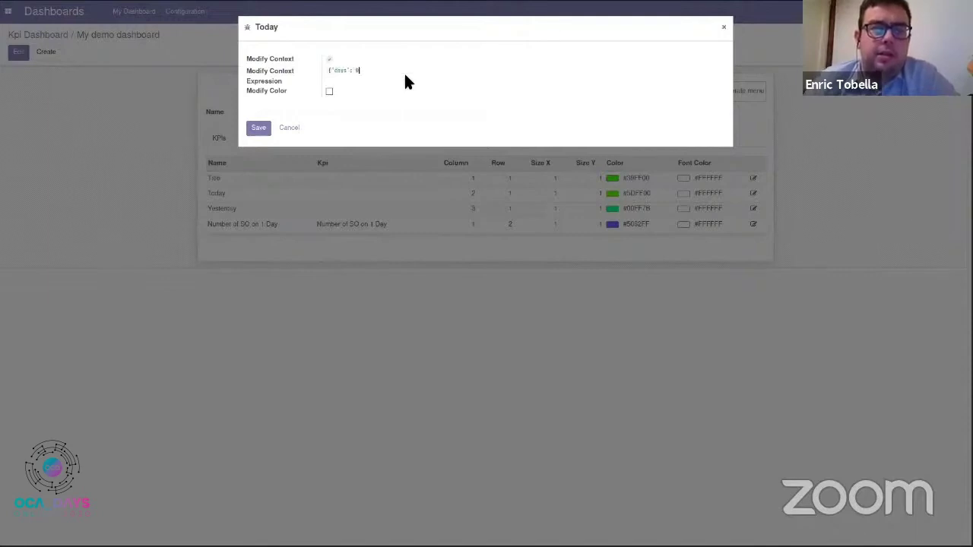
{"action": "left_click", "coordinate": [258, 128]}
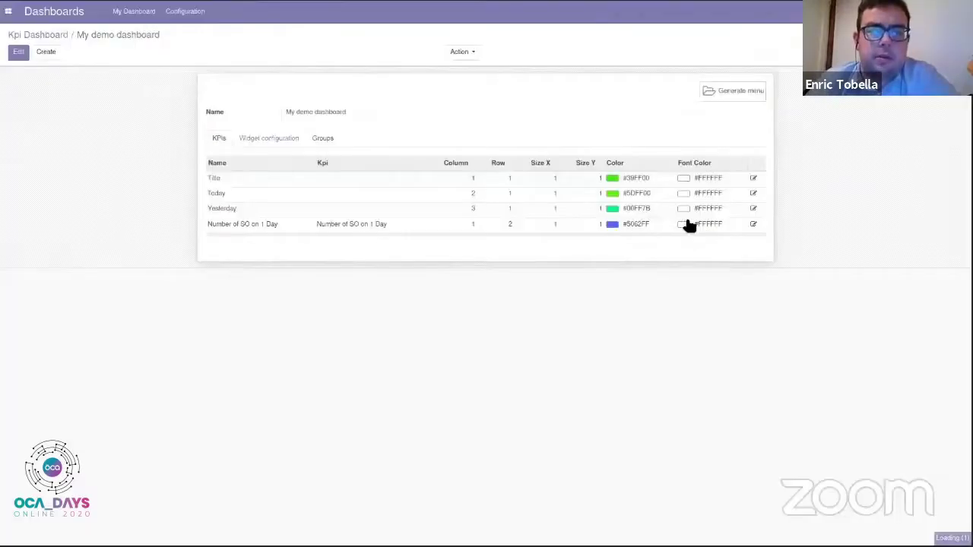
Turn on Modify Context for the Yesterday line and enter a days 1 context.
{"action": "left_click", "coordinate": [752, 208]}
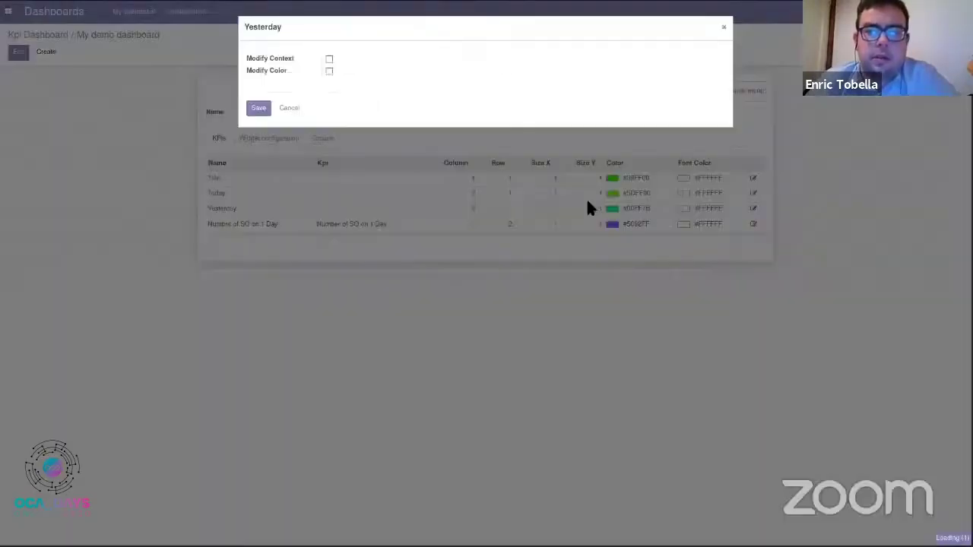
{"action": "left_click", "coordinate": [329, 59]}
{"action": "type", "text": "days"}
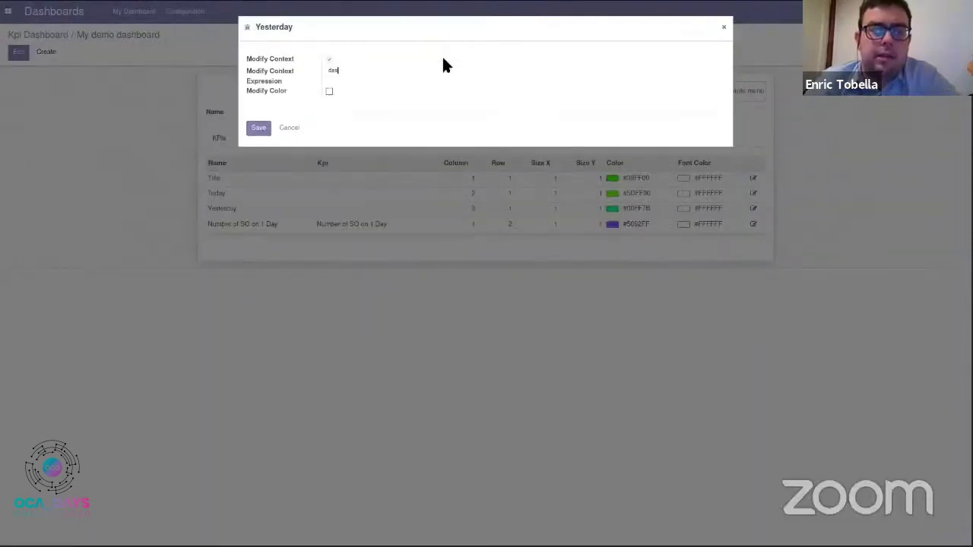
{"action": "key", "text": "BackSpace"}
{"action": "key", "text": "BackSpace"}
{"action": "key", "text": "BackSpace"}
{"action": "key", "text": "BackSpace"}
{"action": "type", "text": "(\"days\""}
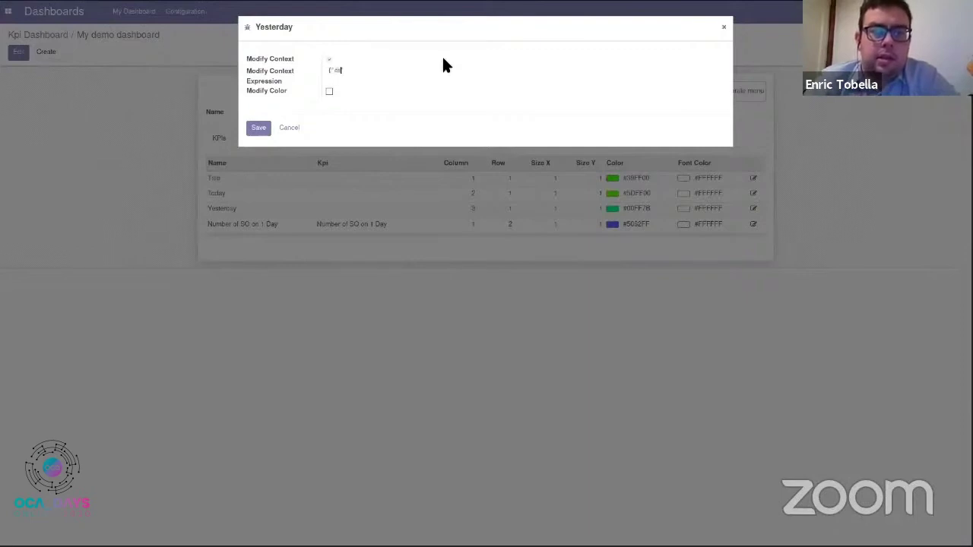
{"action": "type", "text": ": 1}"}
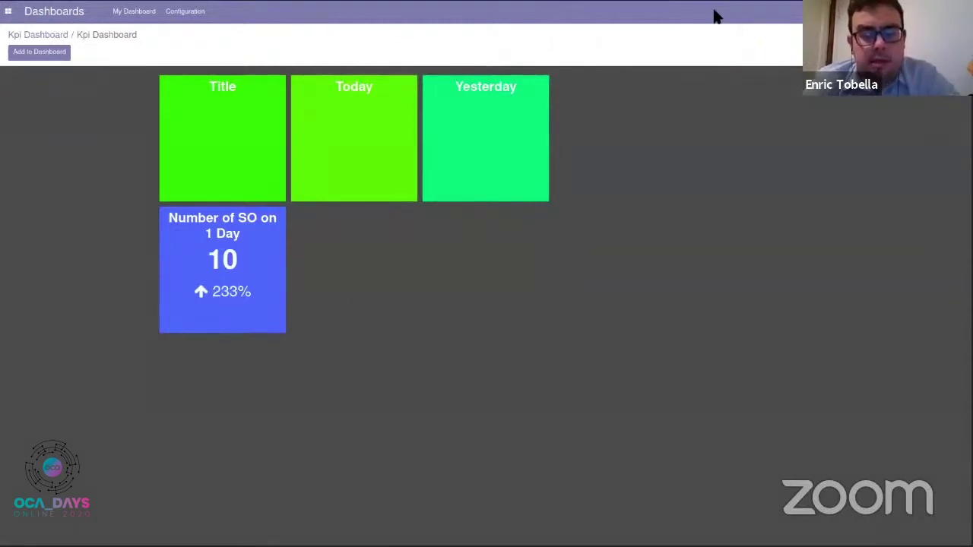
Exit full screen, snap the dashboard window left and a new browser window right.
{"action": "key", "text": "F11"}
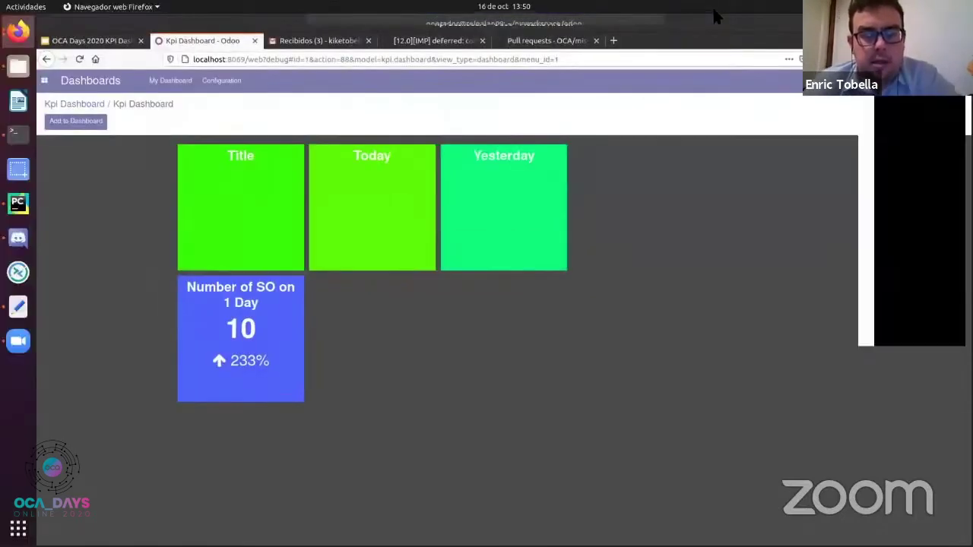
{"action": "key", "text": "super+Left"}
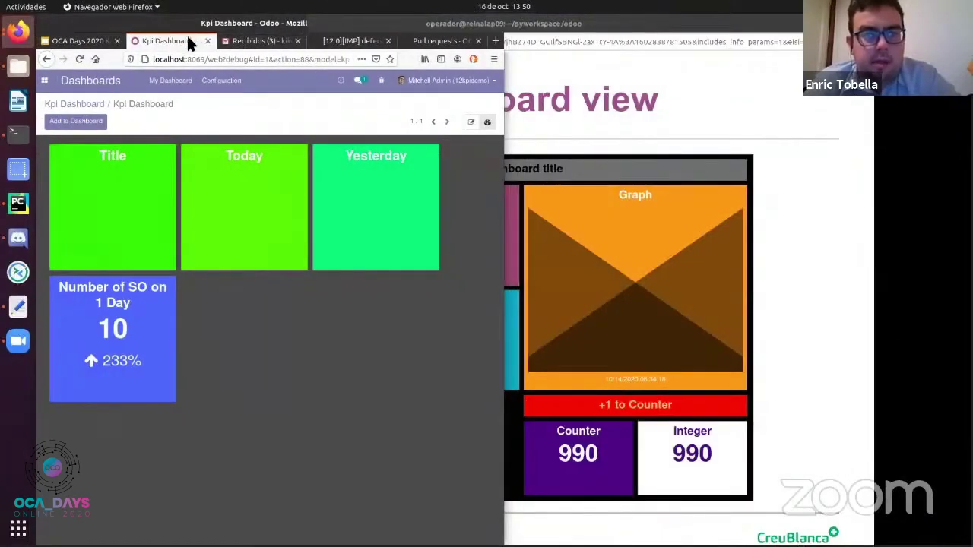
{"action": "mouse_move", "coordinate": [188, 43]}
{"action": "left_mouse_down"}
{"action": "mouse_move", "coordinate": [577, 70]}
{"action": "mouse_move", "coordinate": [175, 43]}
{"action": "left_mouse_up"}
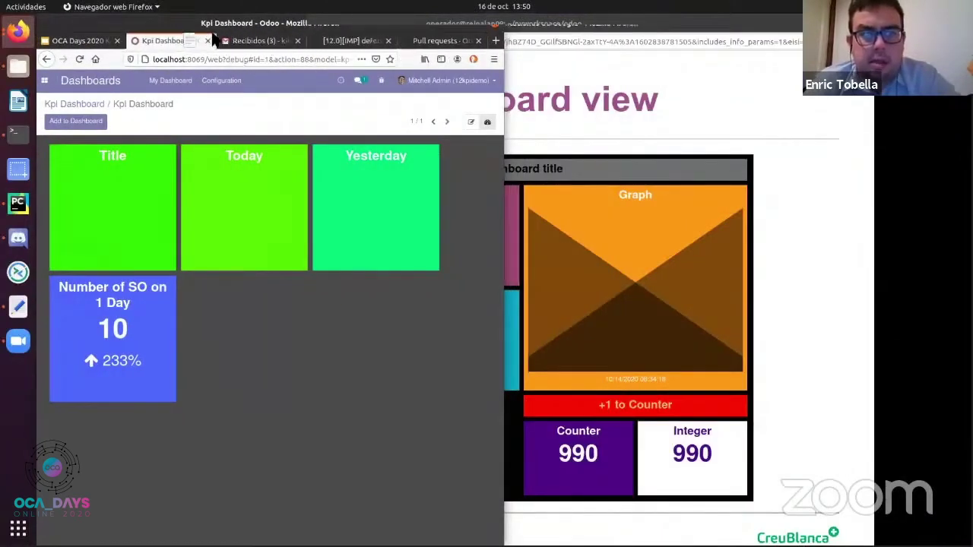
{"action": "left_click", "coordinate": [490, 59]}
{"action": "left_click", "coordinate": [448, 115]}
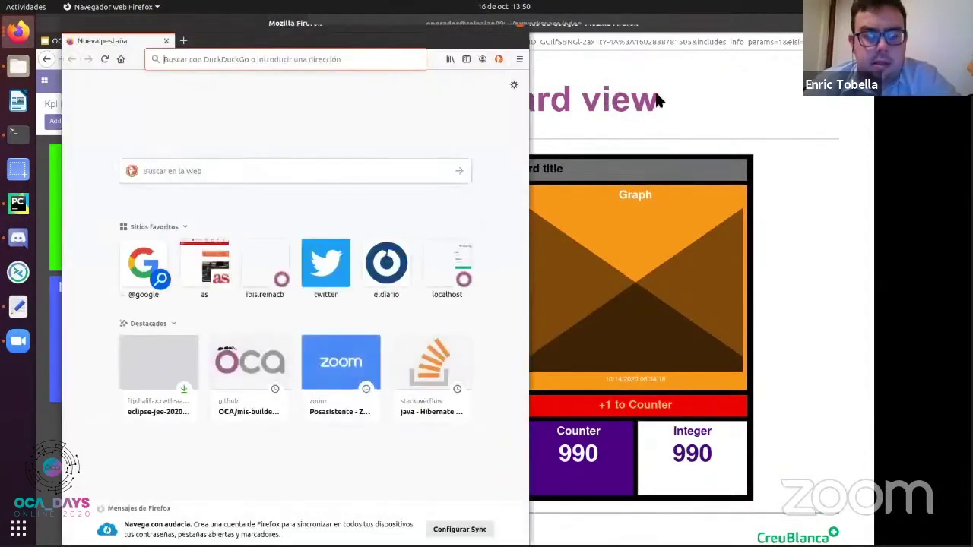
{"action": "key", "text": "super+Right"}
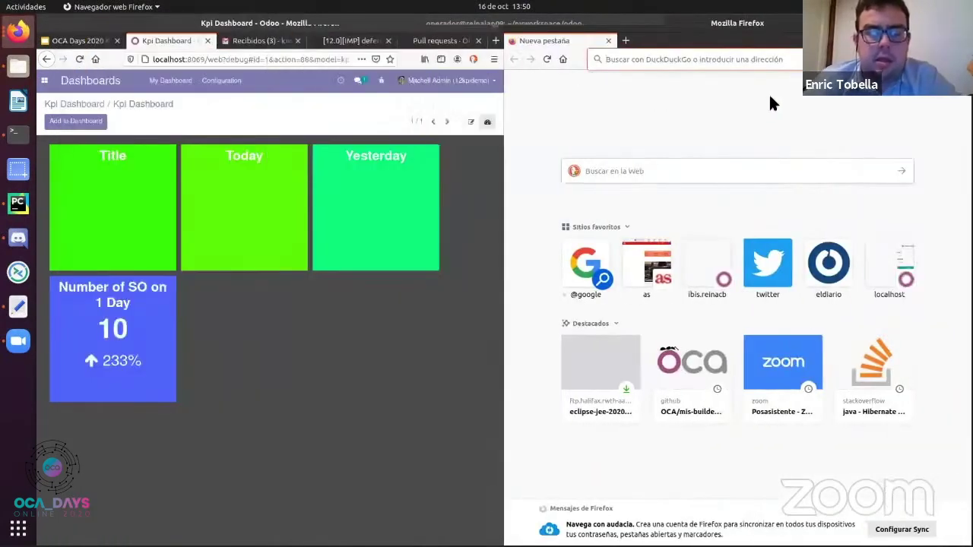
Load localhost:8069 in the new window and open the Sales quotations list.
{"action": "type", "text": "locl"}
{"action": "key", "text": "Return"}
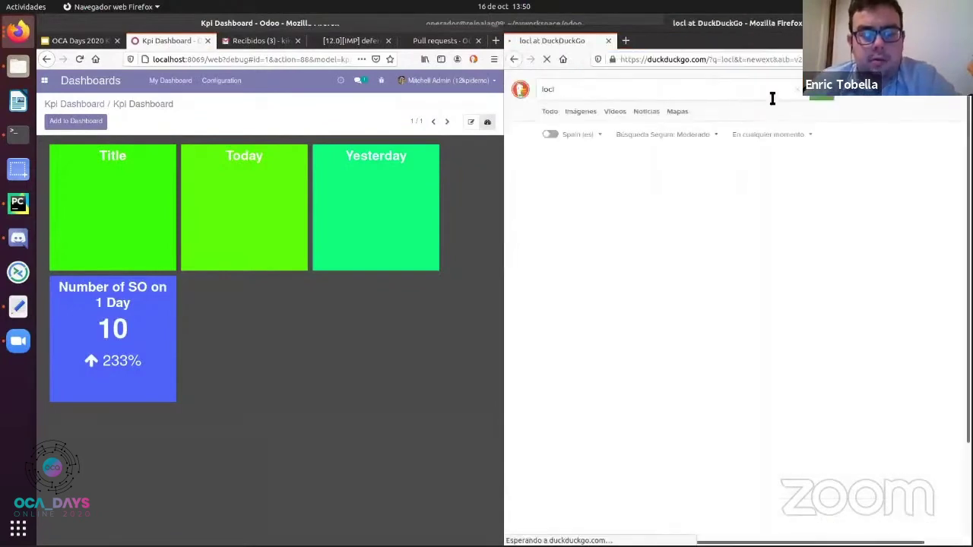
{"action": "key", "text": "ctrl+l"}
{"action": "type", "text": "localhost:8069/"}
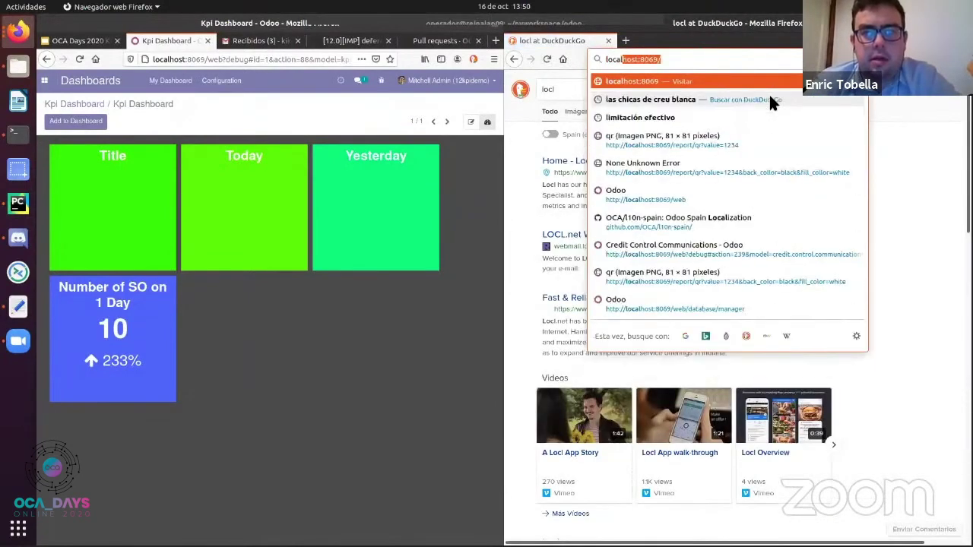
{"action": "key", "text": "Return"}
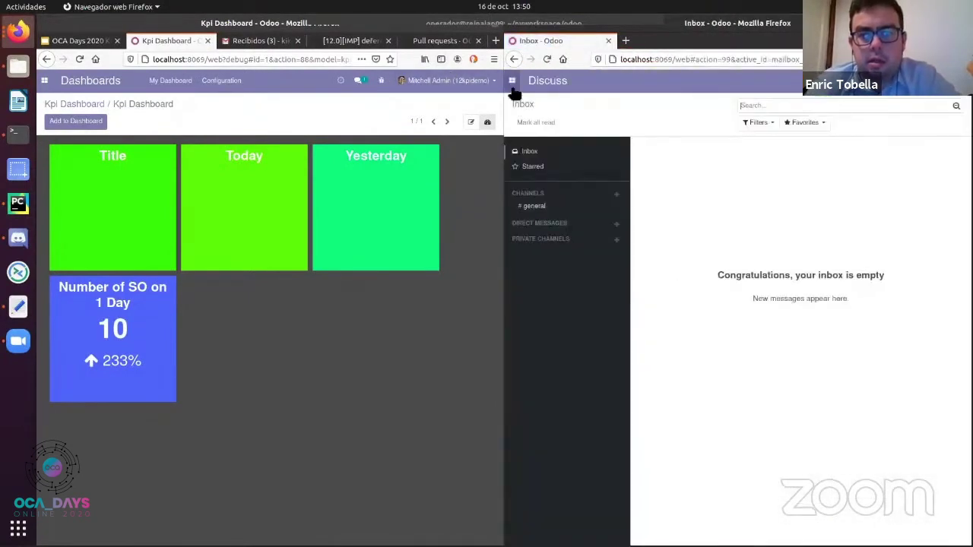
{"action": "left_click", "coordinate": [512, 81]}
{"action": "left_click", "coordinate": [532, 121]}
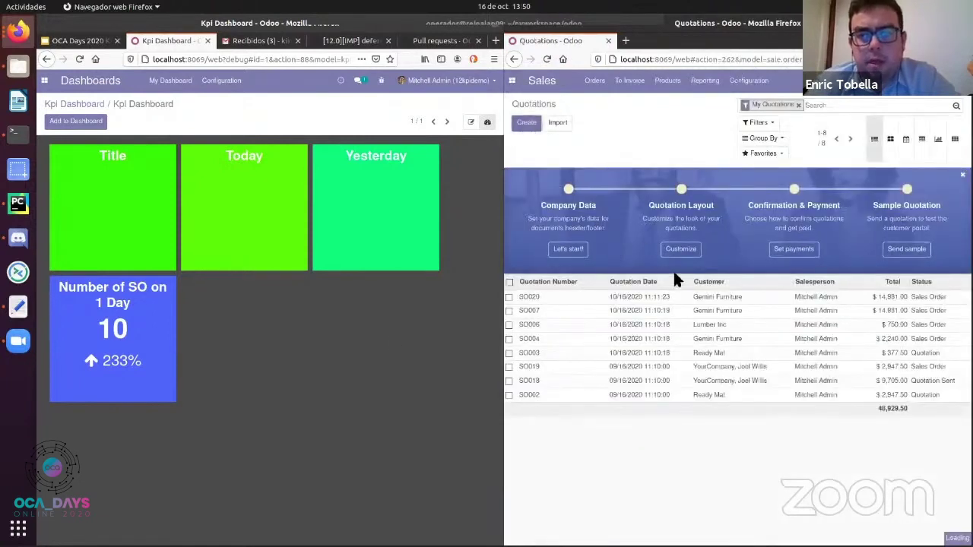
Create an Azure Interior quotation for the DESK0004 Customizable Desk, save it and confirm it.
{"action": "key", "text": "alt+c"}
{"action": "left_click", "coordinate": [677, 205]}
{"action": "left_click", "coordinate": [617, 220]}
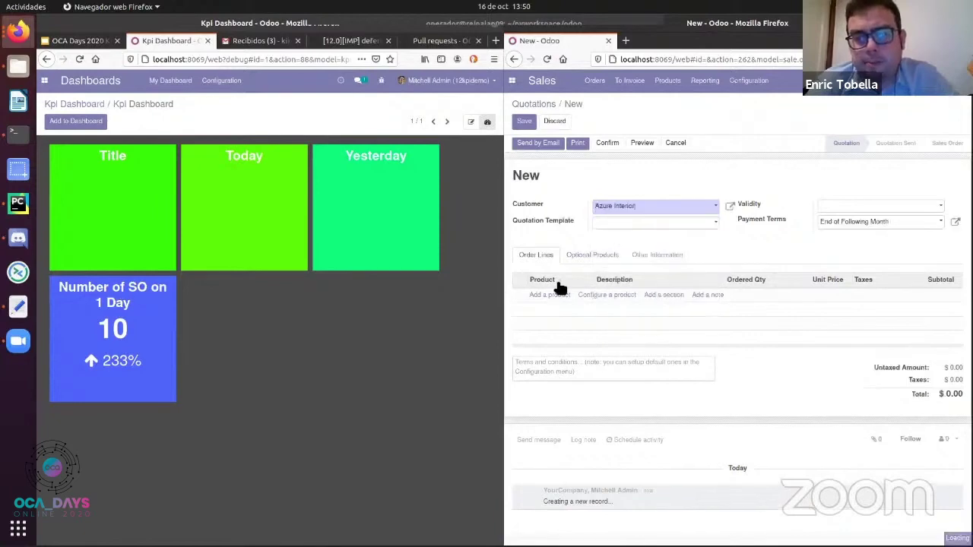
{"action": "left_click", "coordinate": [544, 295]}
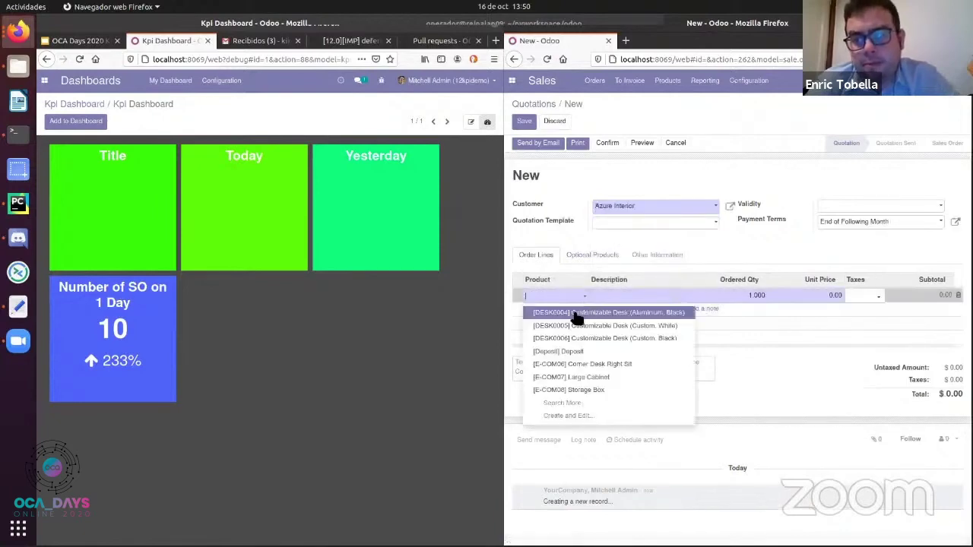
{"action": "left_click", "coordinate": [575, 318]}
{"action": "left_click", "coordinate": [519, 121]}
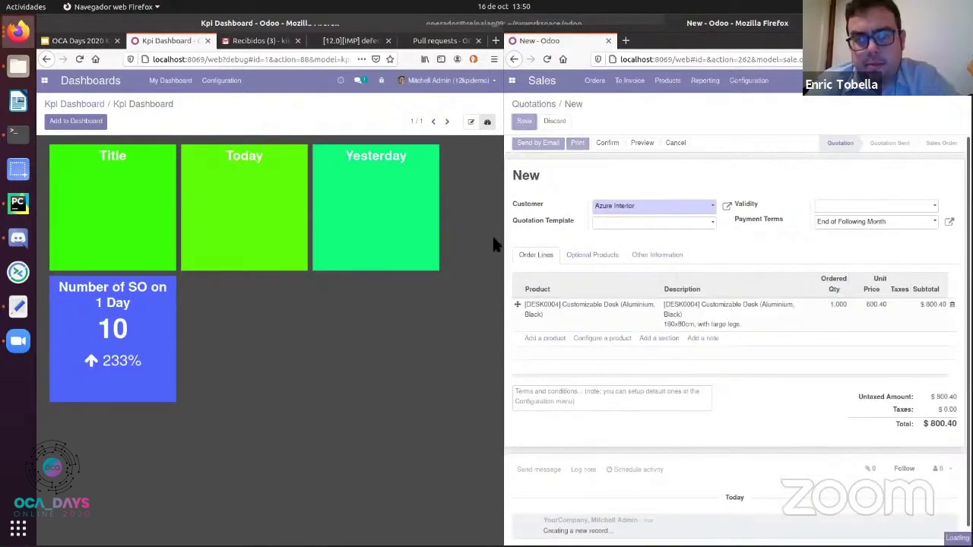
{"action": "left_click", "coordinate": [610, 144]}
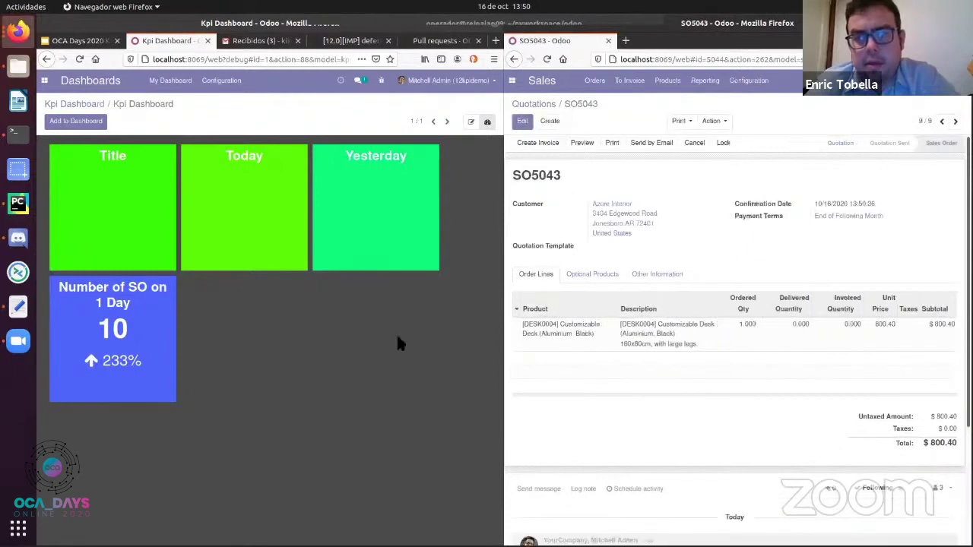
Save the dashboard's widget configuration with Compute On Fly Refresh 20 and return to the tiles.
{"action": "left_click", "coordinate": [472, 122]}
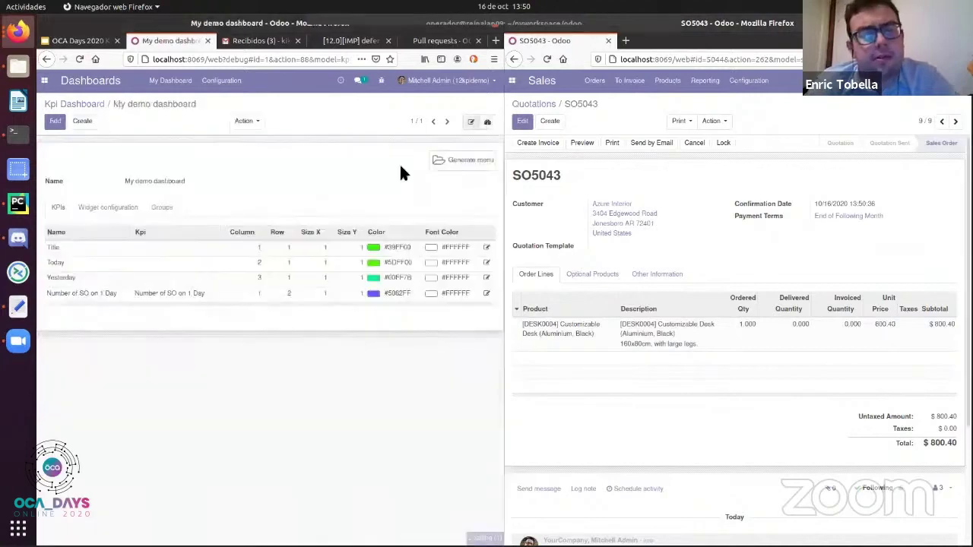
{"action": "left_click", "coordinate": [129, 209]}
{"action": "left_click", "coordinate": [55, 121]}
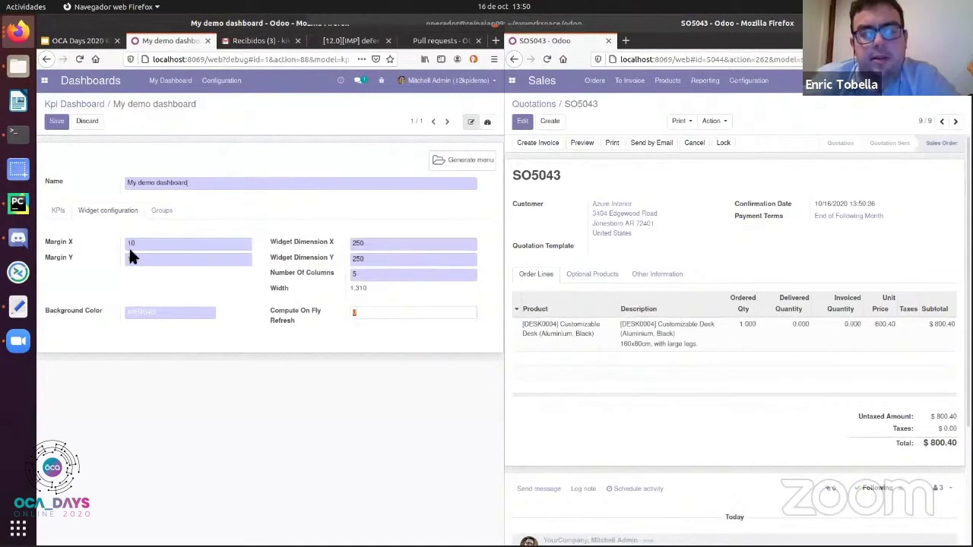
{"action": "left_click", "coordinate": [56, 124]}
{"action": "left_click", "coordinate": [487, 122]}
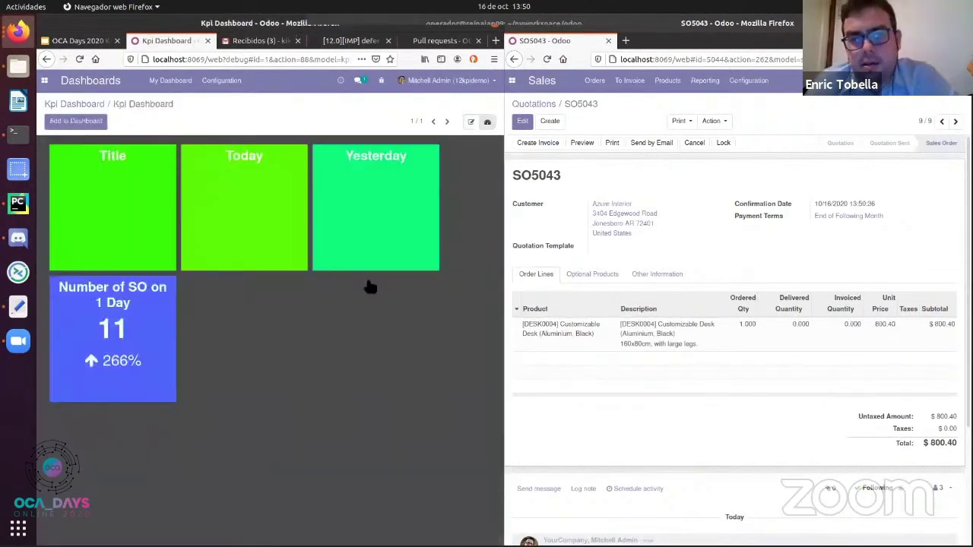
Start a new quotation with Azure Interior as the customer.
{"action": "left_click", "coordinate": [550, 121]}
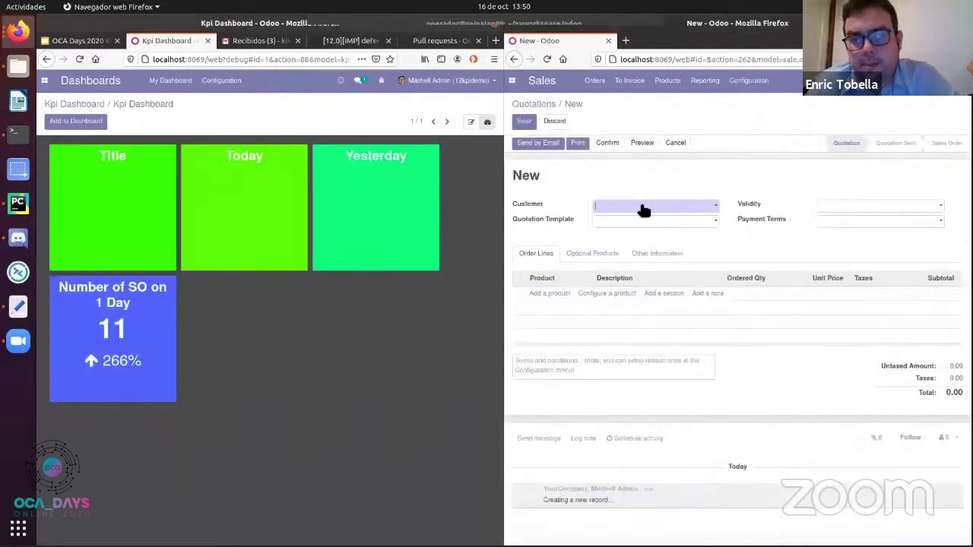
{"action": "left_click", "coordinate": [650, 205]}
{"action": "left_click", "coordinate": [640, 236]}
Add the white Customizable Desk (DESK0005) and confirm the quotation as SO5044.
{"action": "left_click", "coordinate": [561, 295]}
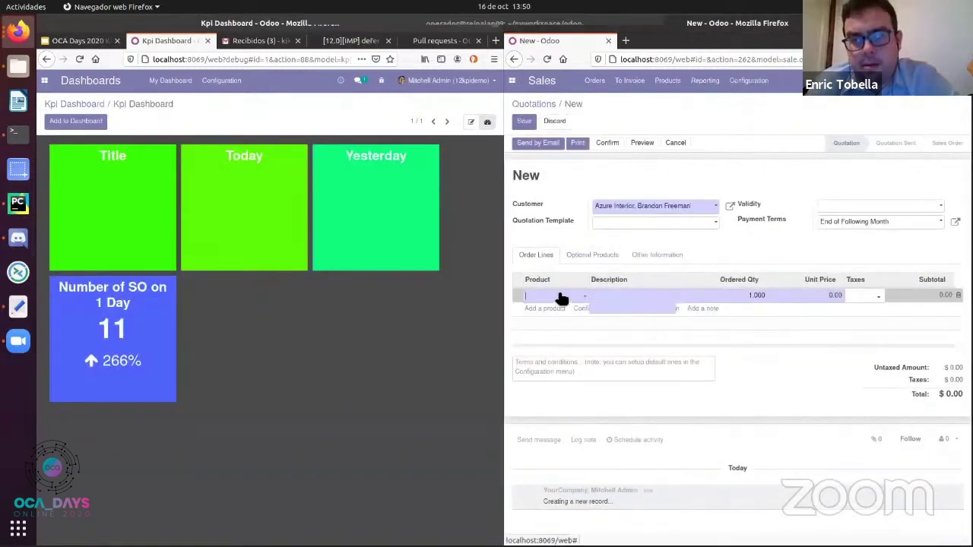
{"action": "left_click", "coordinate": [571, 326]}
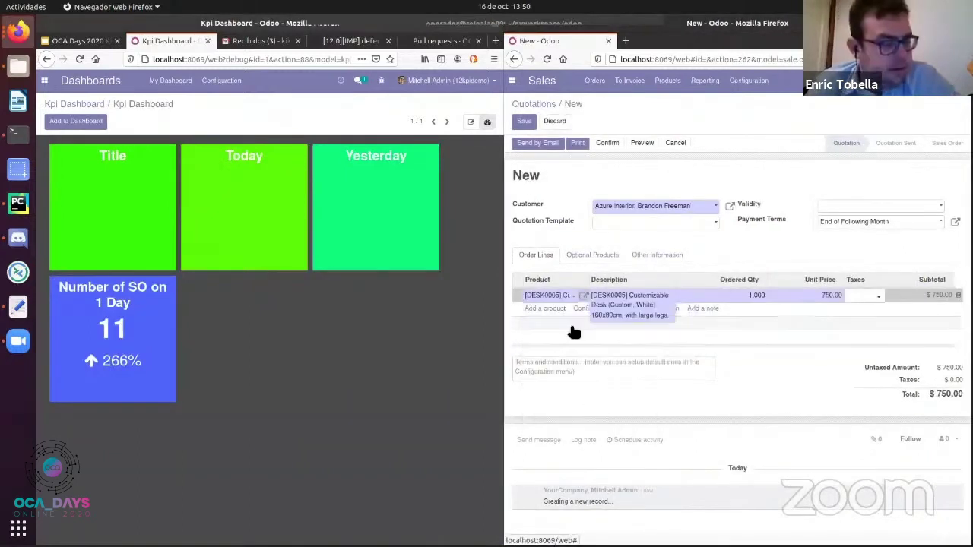
{"action": "left_click", "coordinate": [612, 147]}
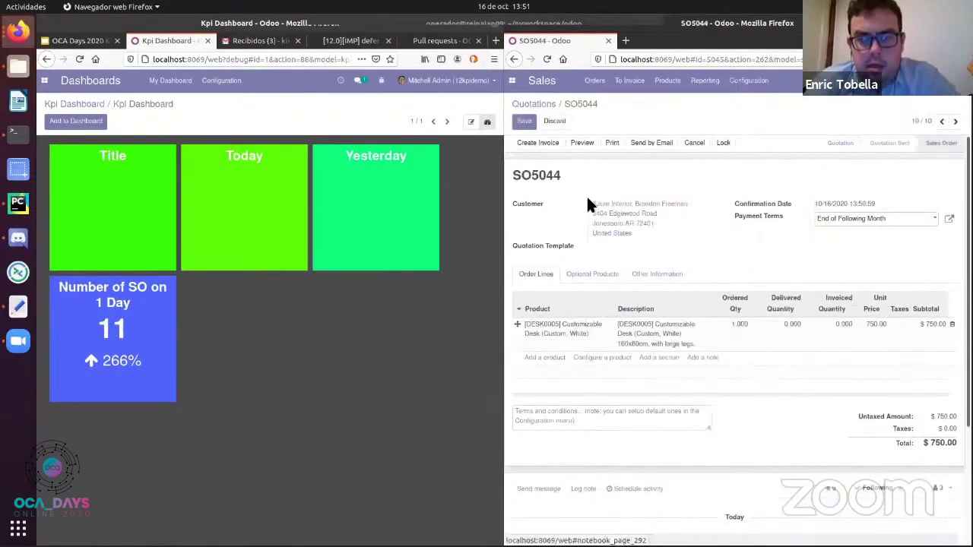
{"action": "left_click", "coordinate": [526, 122]}
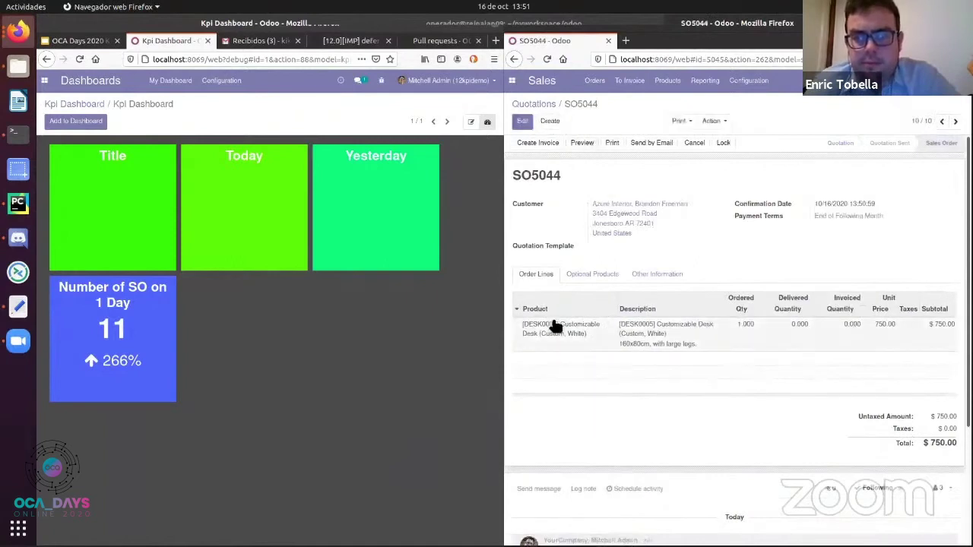
Duplicate SO5044, confirm the copy as SO5045, then bring the Google Slides window back.
{"action": "left_click", "coordinate": [715, 122]}
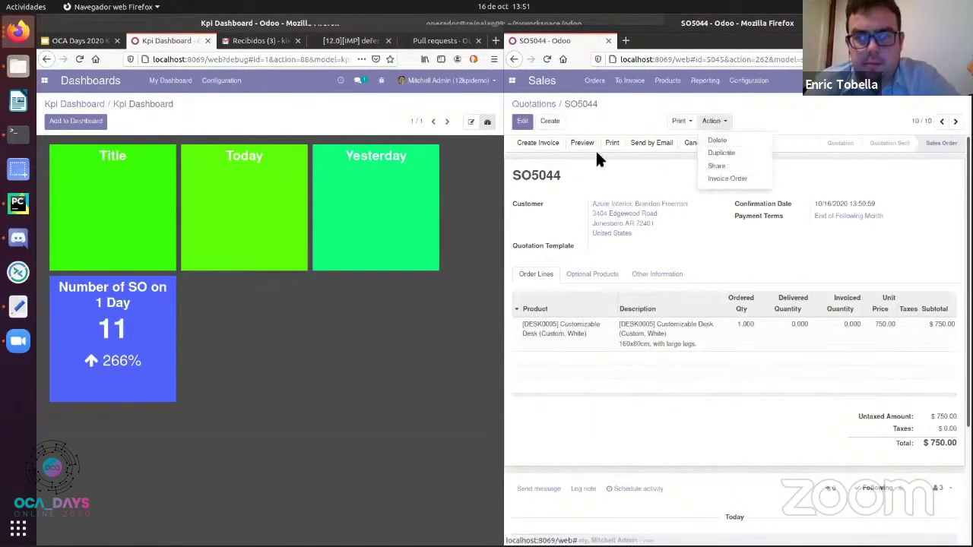
{"action": "left_click", "coordinate": [707, 154]}
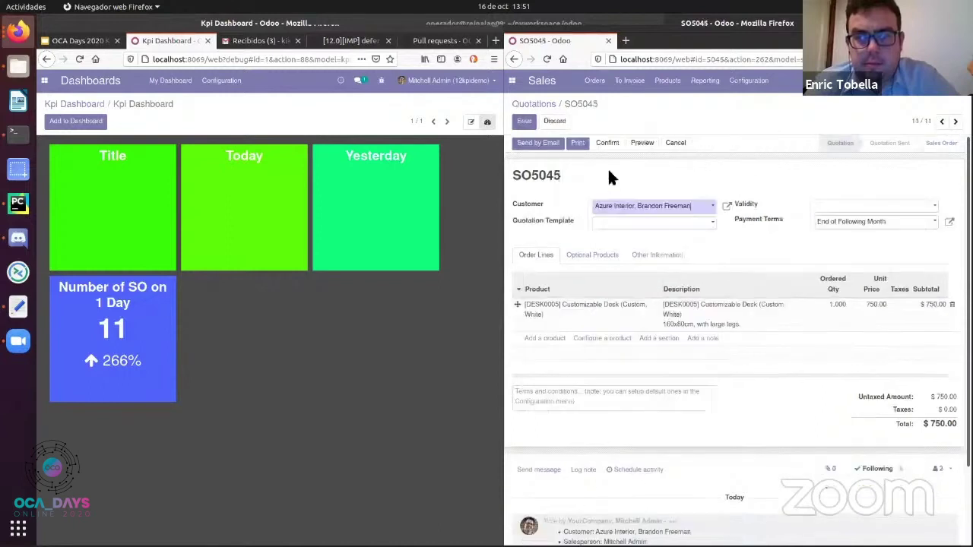
{"action": "left_click", "coordinate": [605, 144]}
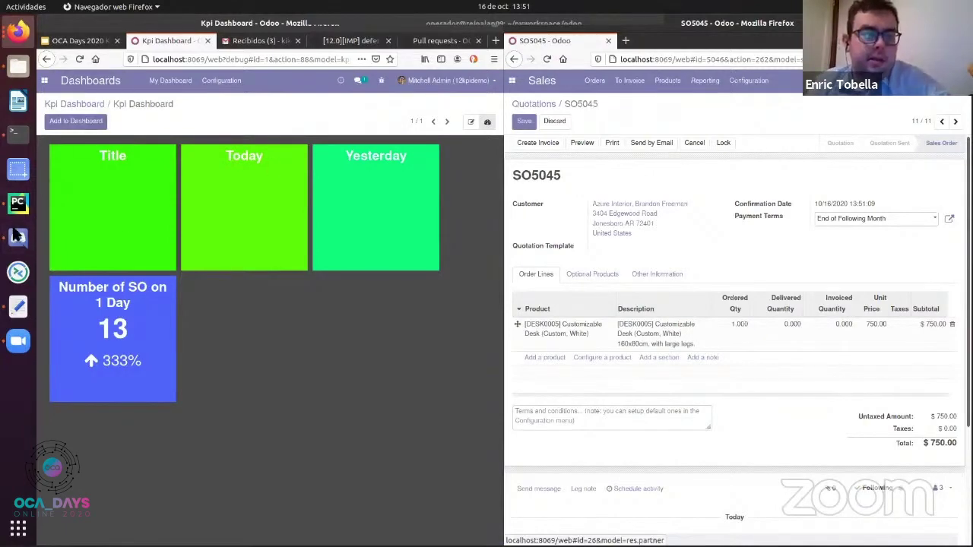
{"action": "left_click", "coordinate": [23, 40]}
{"action": "left_click", "coordinate": [104, 160]}
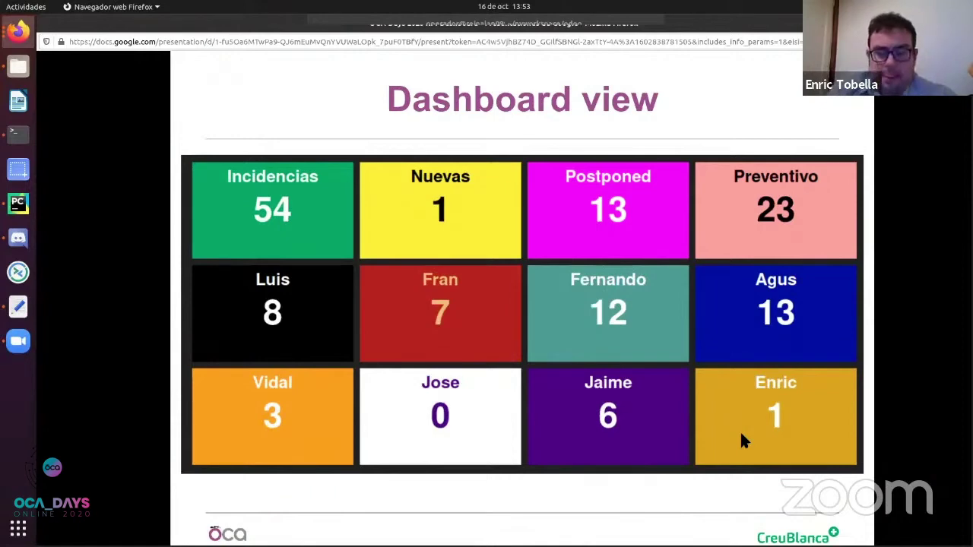
Advance one slide, glance at the Odoo dashboard, then return to Slides and step back.
{"action": "key", "text": "Right"}
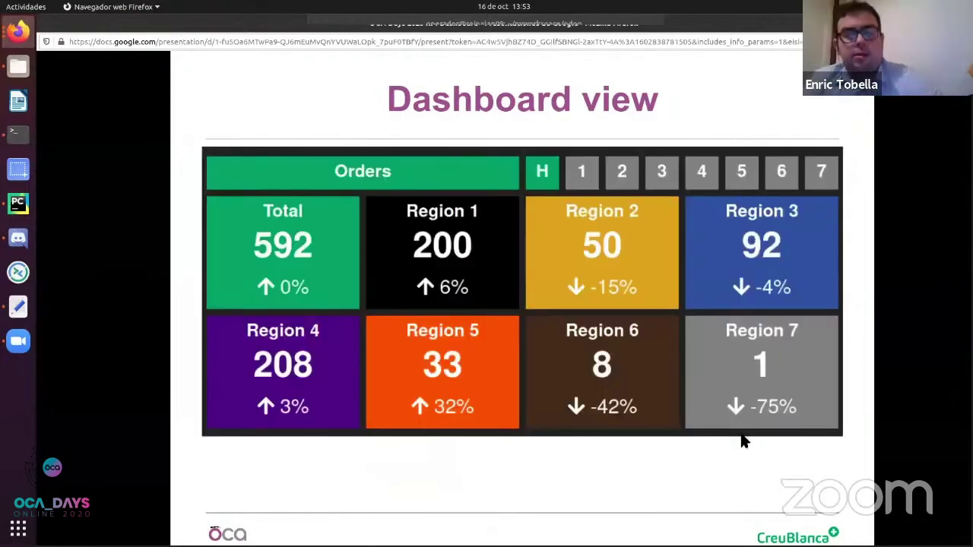
{"action": "key", "text": "alt+Tab"}
{"action": "key", "text": "alt+Tab"}
{"action": "key", "text": "alt+Tab"}
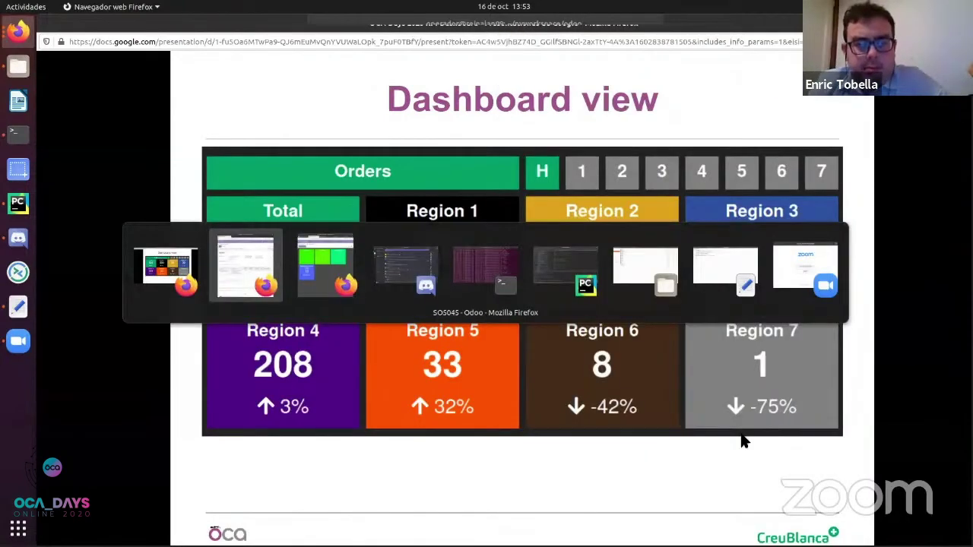
{"action": "key", "text": "alt+Tab"}
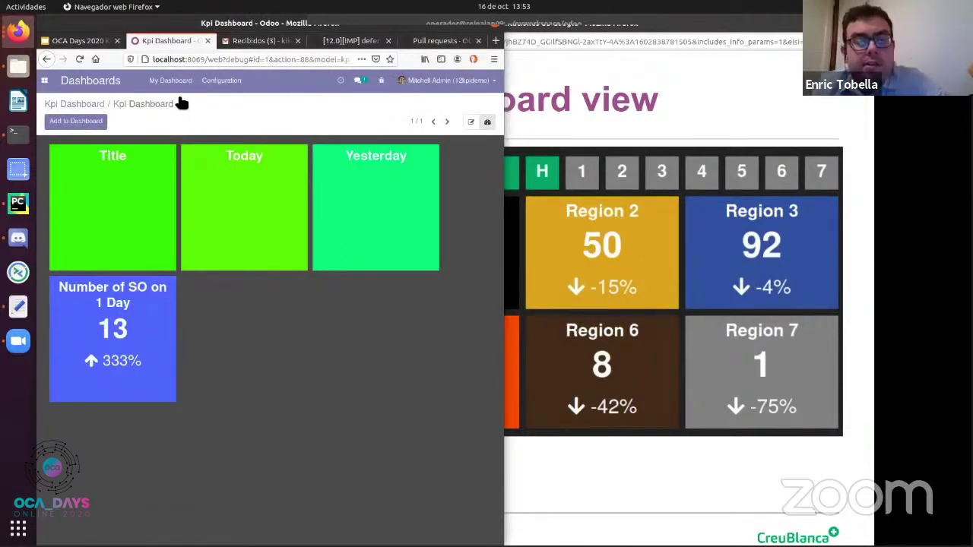
{"action": "left_click", "coordinate": [220, 82]}
{"action": "left_click", "coordinate": [635, 433]}
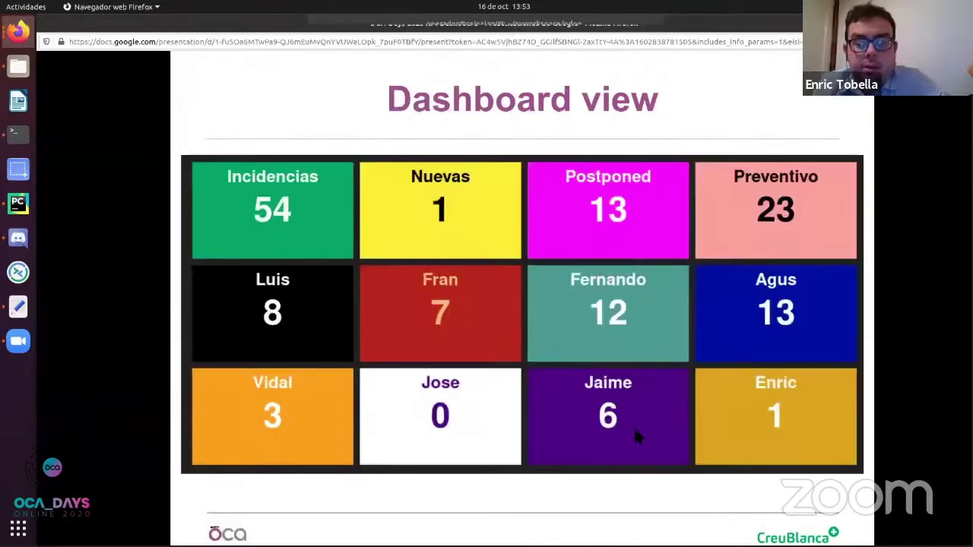
{"action": "key", "text": "Left"}
{"action": "key", "text": "Left"}
{"action": "key", "text": "Left"}
{"action": "key", "text": "Left"}
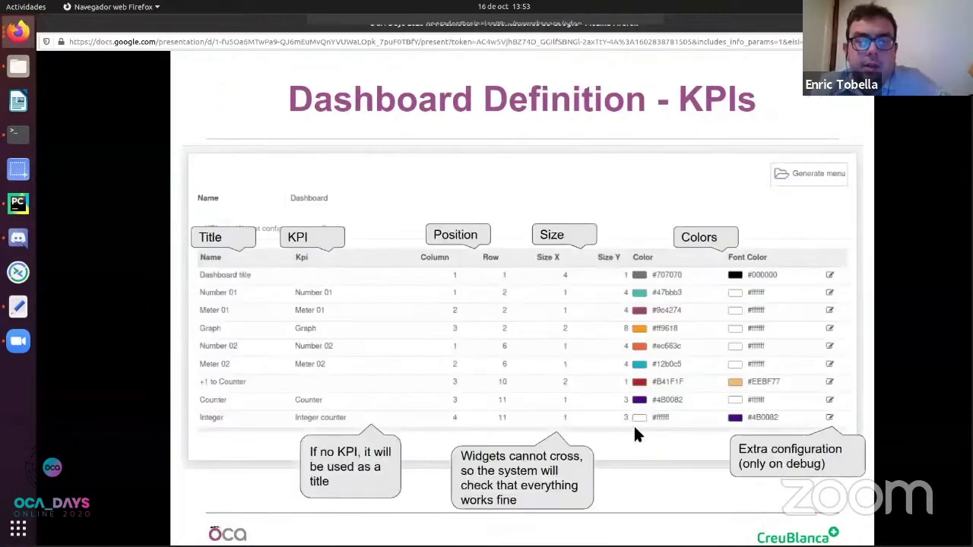
Step back past the Expected result and KPI Definition slides to KPI Concept.
{"action": "key", "text": "Left"}
{"action": "key", "text": "Left"}
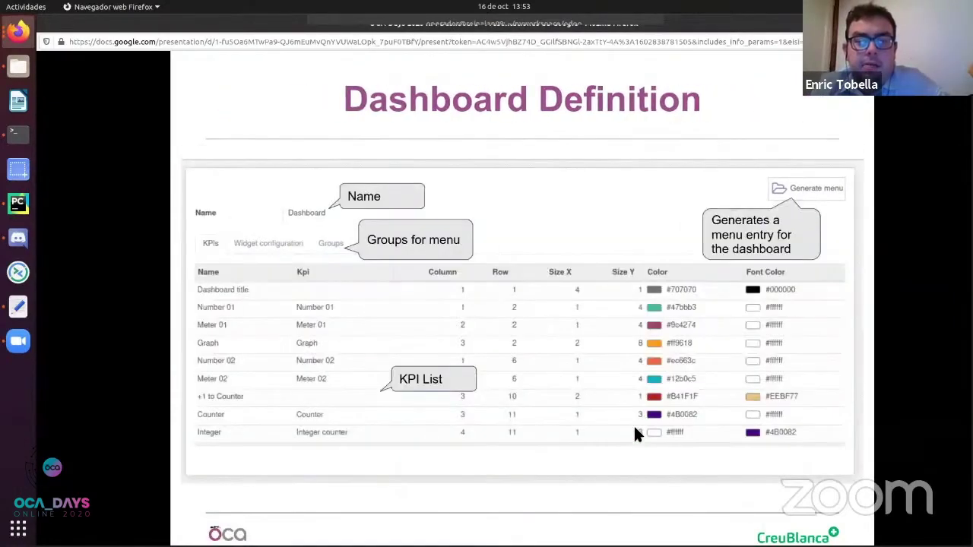
{"action": "key", "text": "Left"}
{"action": "key", "text": "Left"}
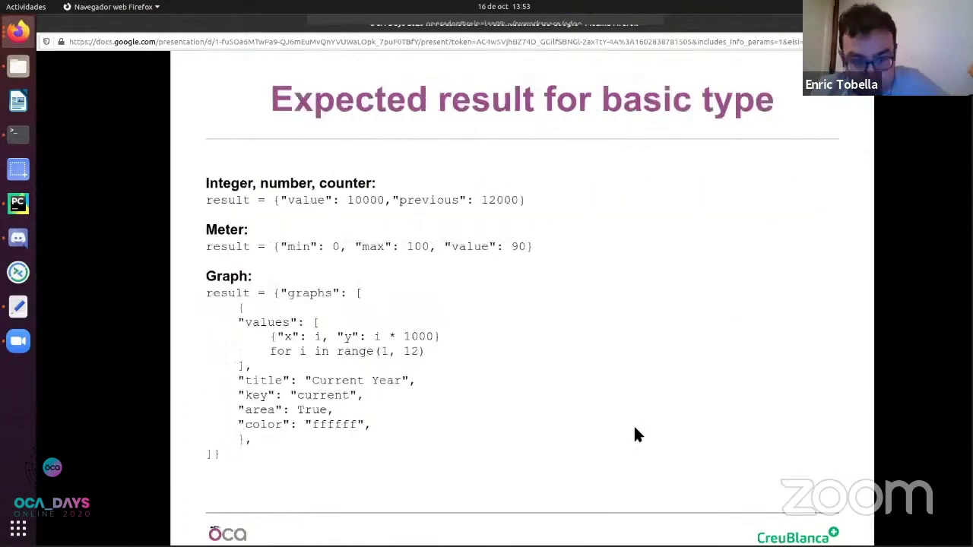
{"action": "key", "text": "Left"}
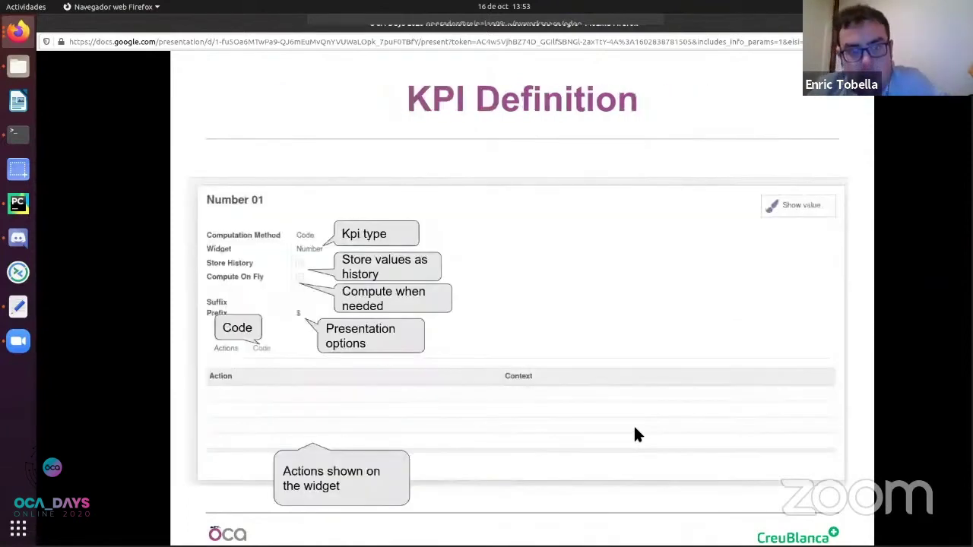
{"action": "key", "text": "Left"}
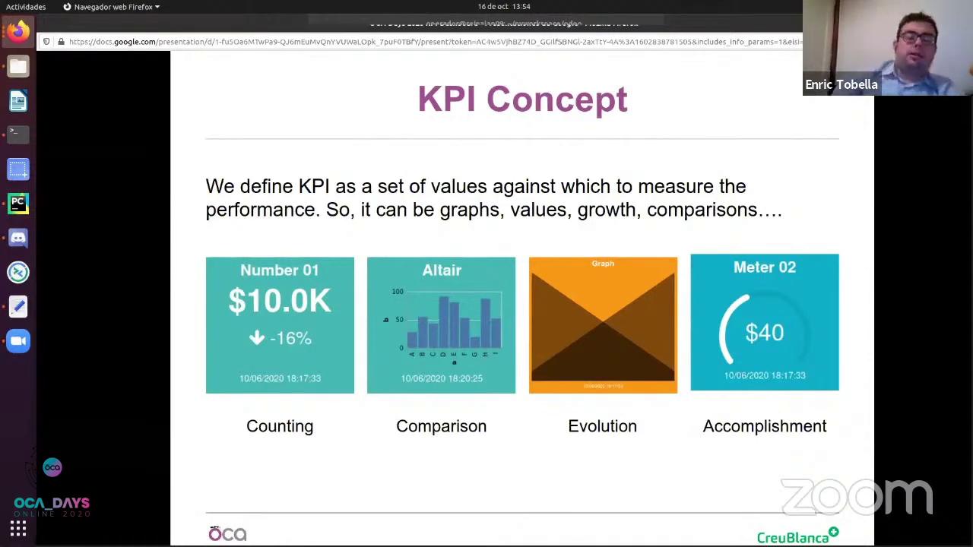
Turn on the laser pointer and advance via KPI Definition to the Expected result for basic type slide.
{"action": "mouse_move", "coordinate": [332, 541]}
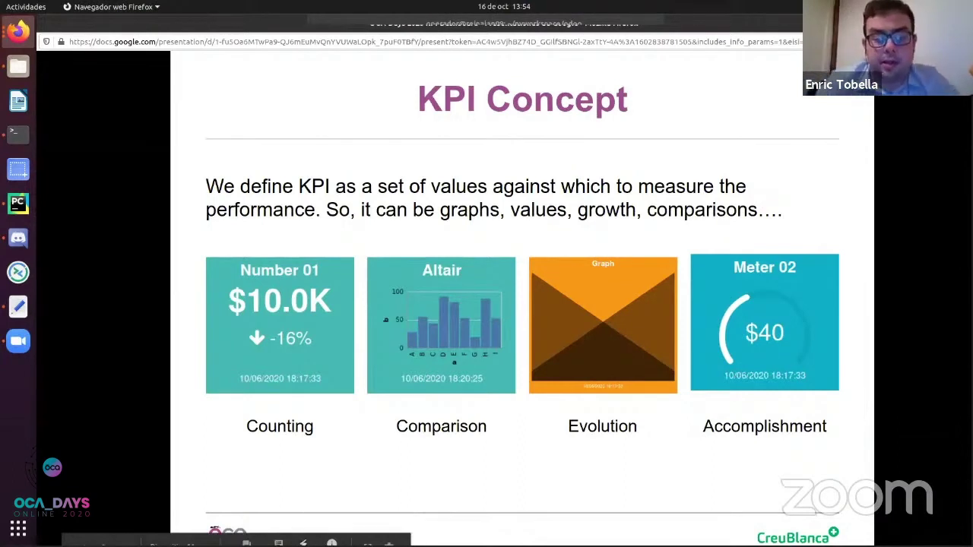
{"action": "key", "text": "l"}
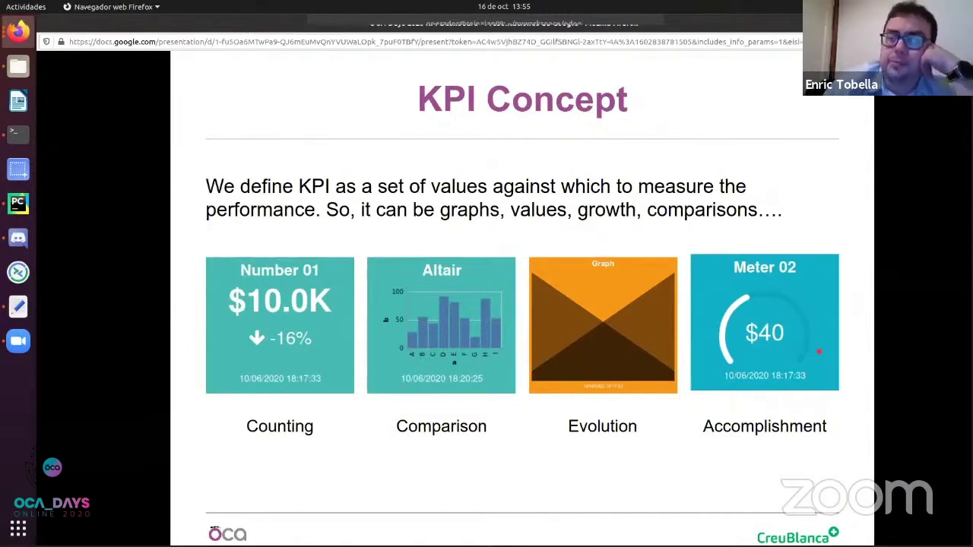
{"action": "key", "text": "Right"}
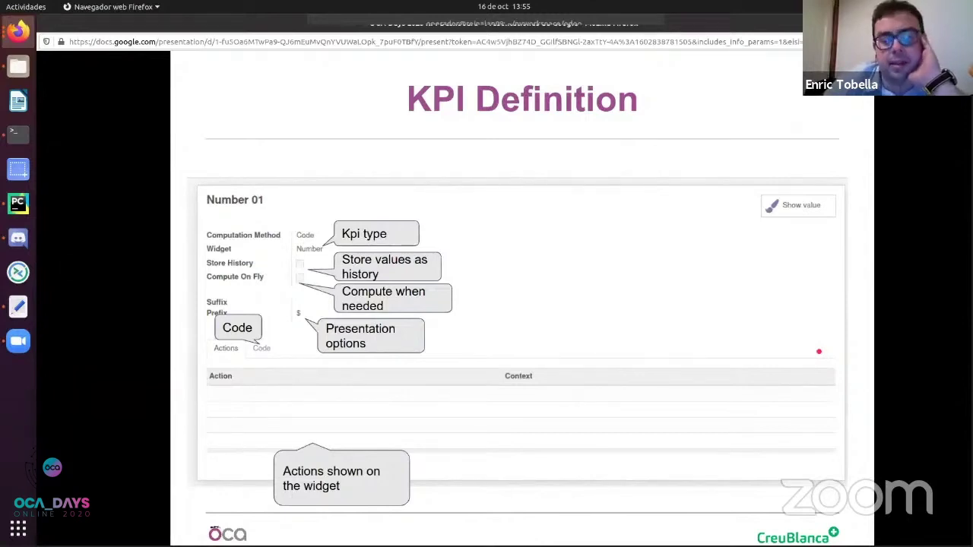
{"action": "key", "text": "Right"}
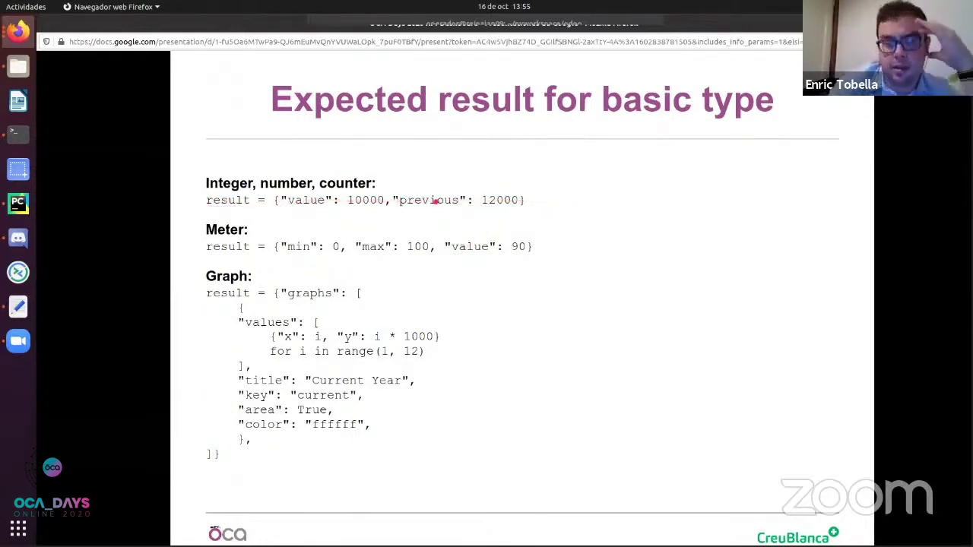
Show the Number of SO on 1 Day KPI's Python code, highlight 'previous', then return to Slides.
{"action": "left_click", "coordinate": [18, 32]}
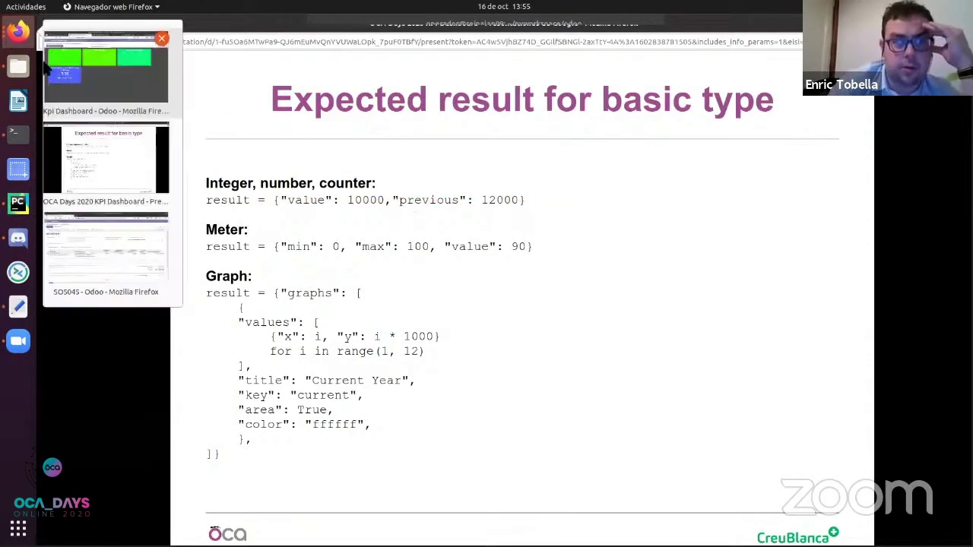
{"action": "left_click", "coordinate": [79, 131]}
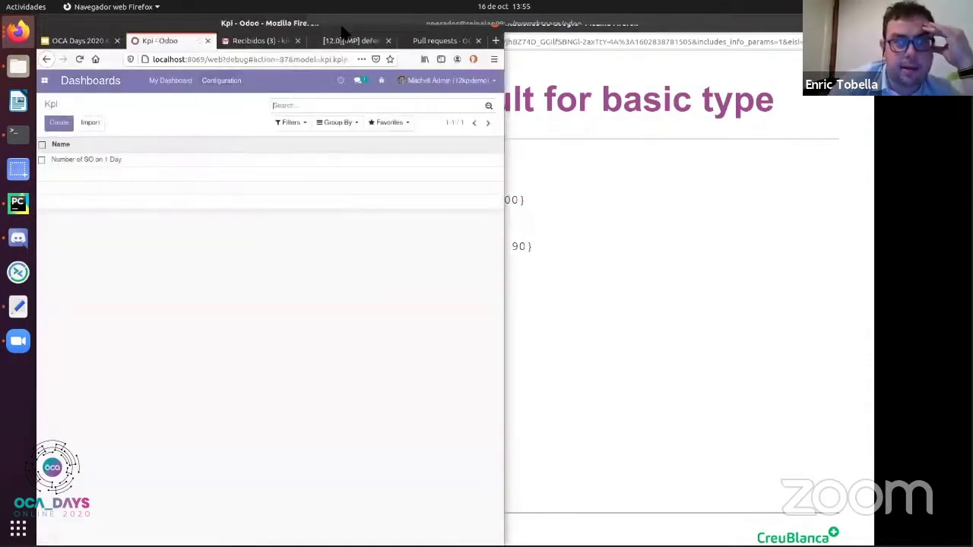
{"action": "double_click", "coordinate": [341, 29]}
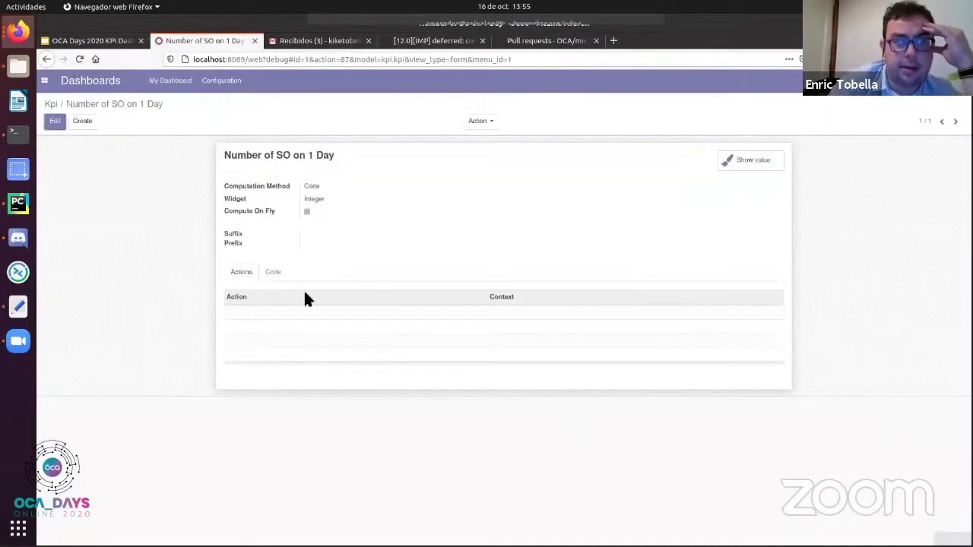
{"action": "left_click", "coordinate": [273, 272]}
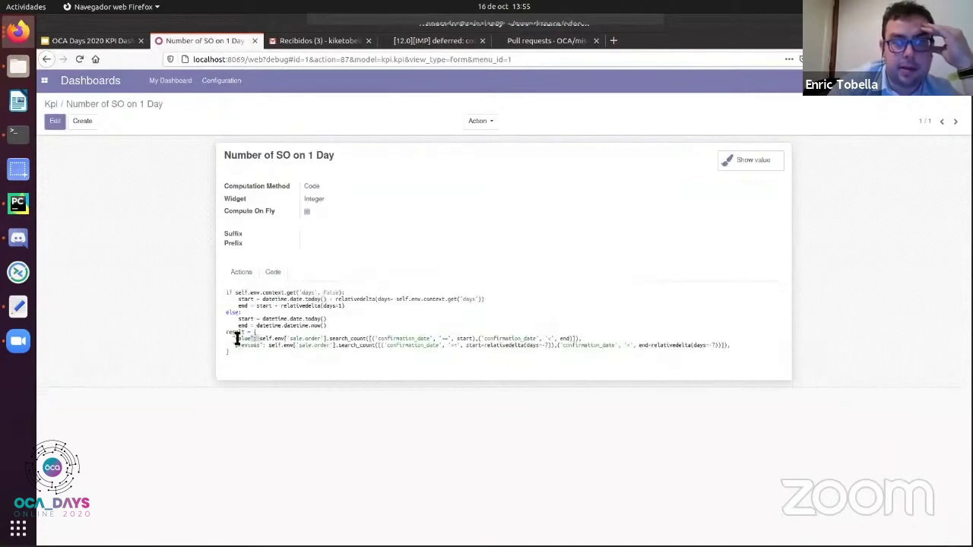
{"action": "double_click", "coordinate": [246, 346]}
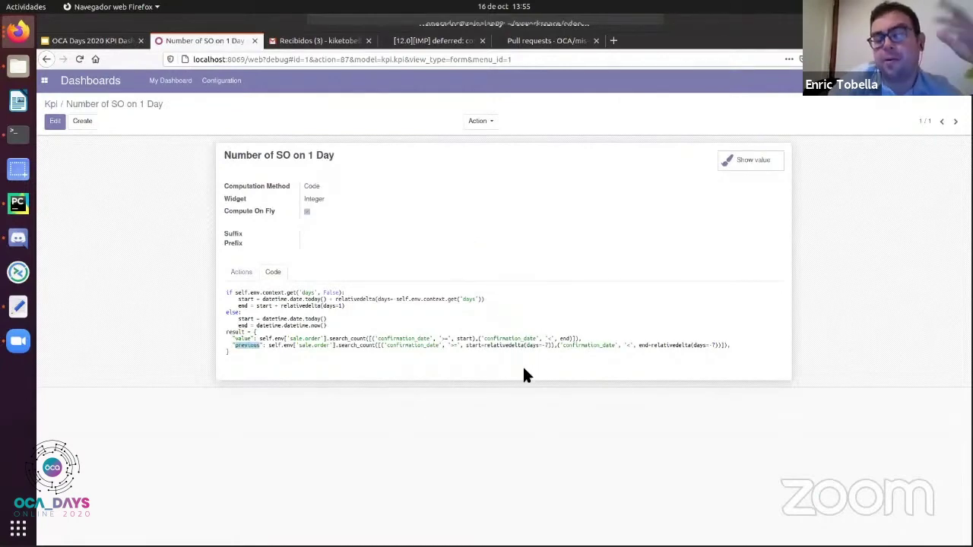
{"action": "left_click", "coordinate": [26, 42]}
{"action": "left_click", "coordinate": [90, 176]}
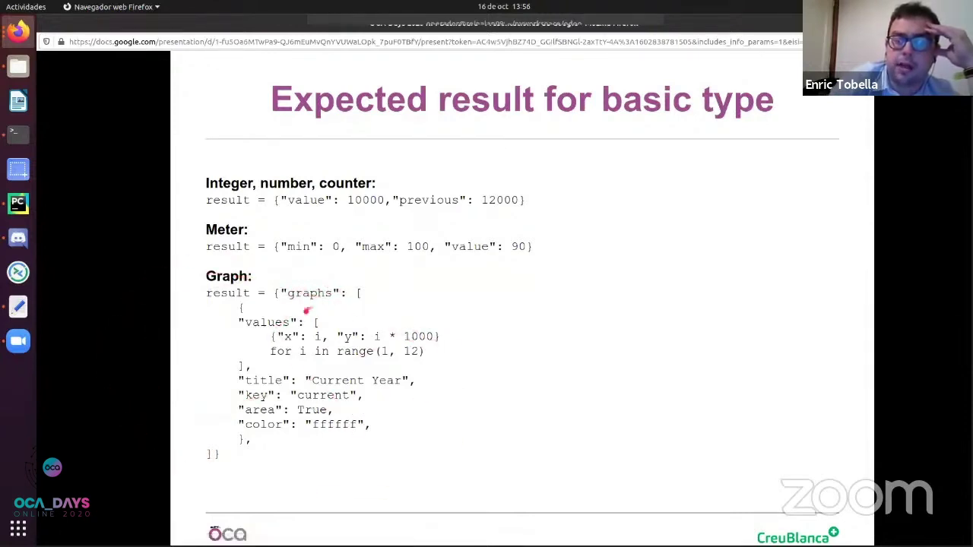
Go back to KPI Concept, then advance through Computing on fly to the Dashboard Definition slide.
{"action": "key", "text": "Left"}
{"action": "key", "text": "Left"}
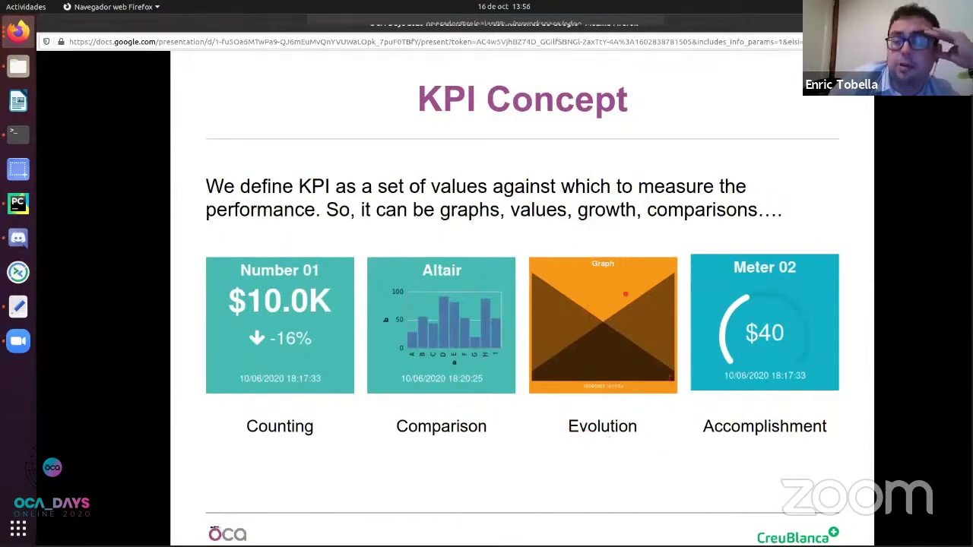
{"action": "key", "text": "Right"}
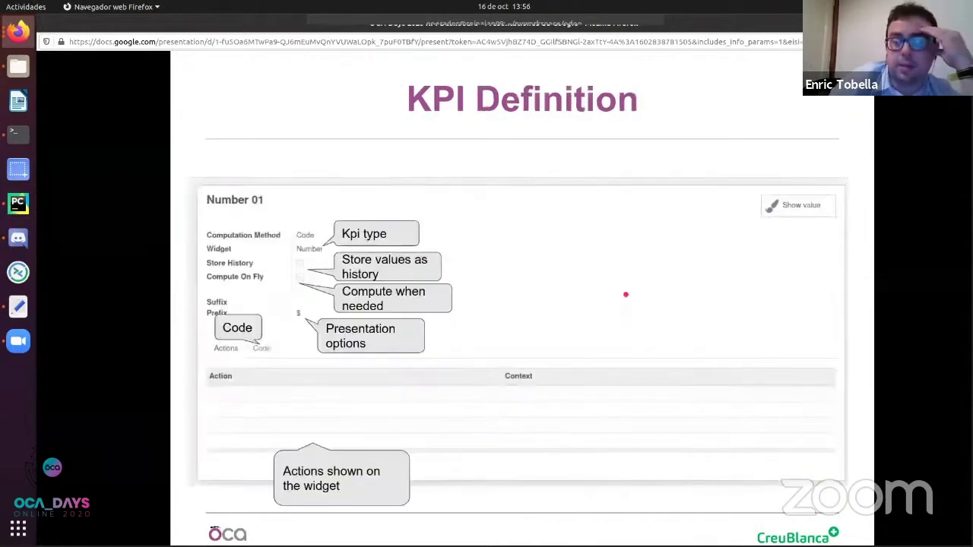
{"action": "key", "text": "Right"}
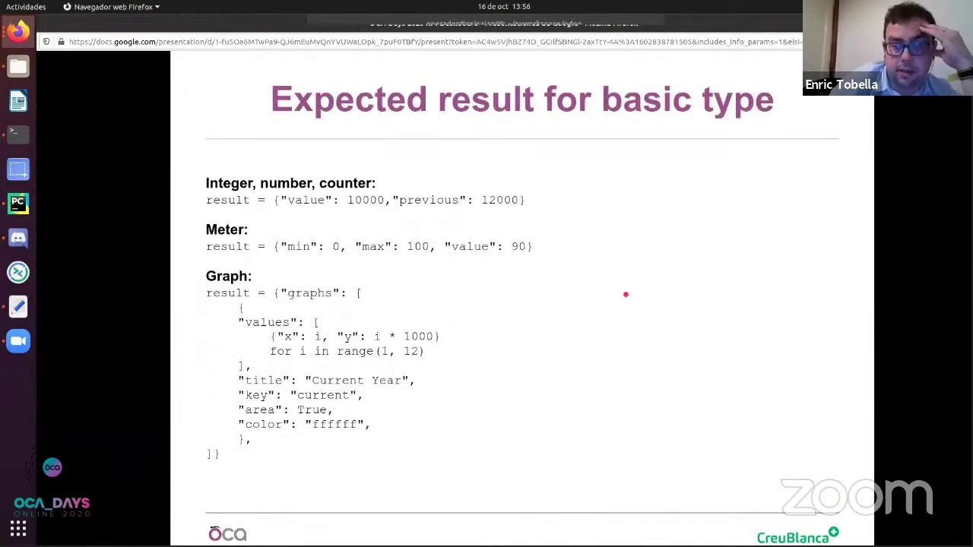
{"action": "key", "text": "Right"}
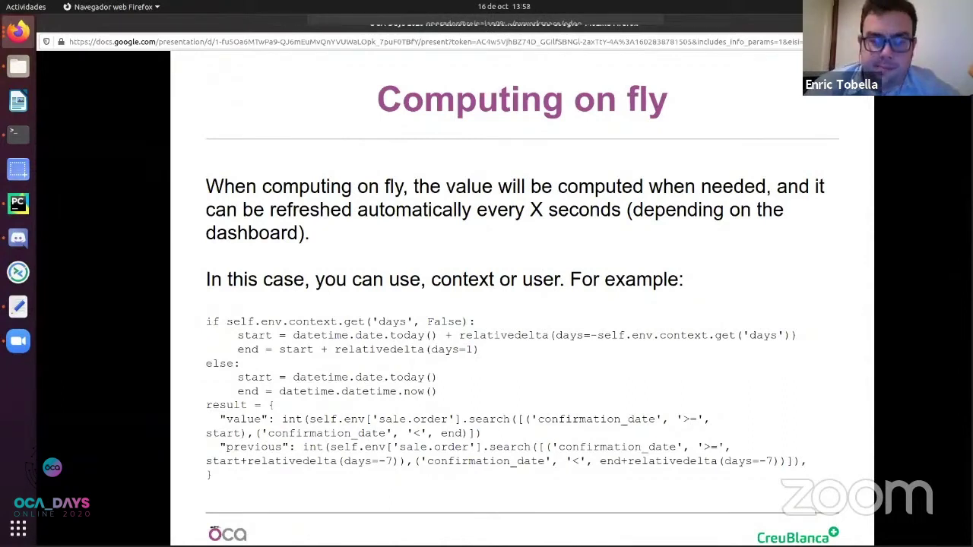
{"action": "key", "text": "Right"}
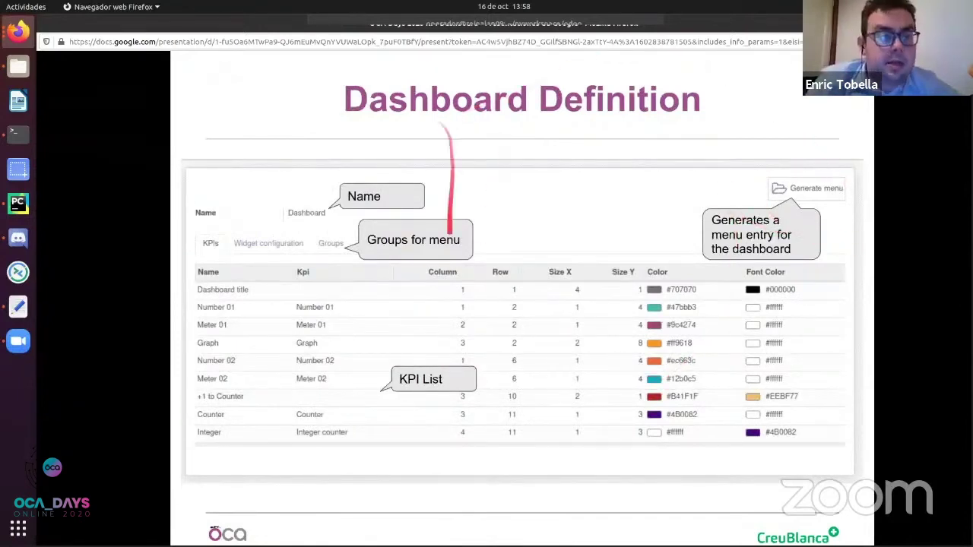
Bring the Odoo window with the Number of SO on 1 Day KPI form to the front.
{"action": "left_click", "coordinate": [19, 30]}
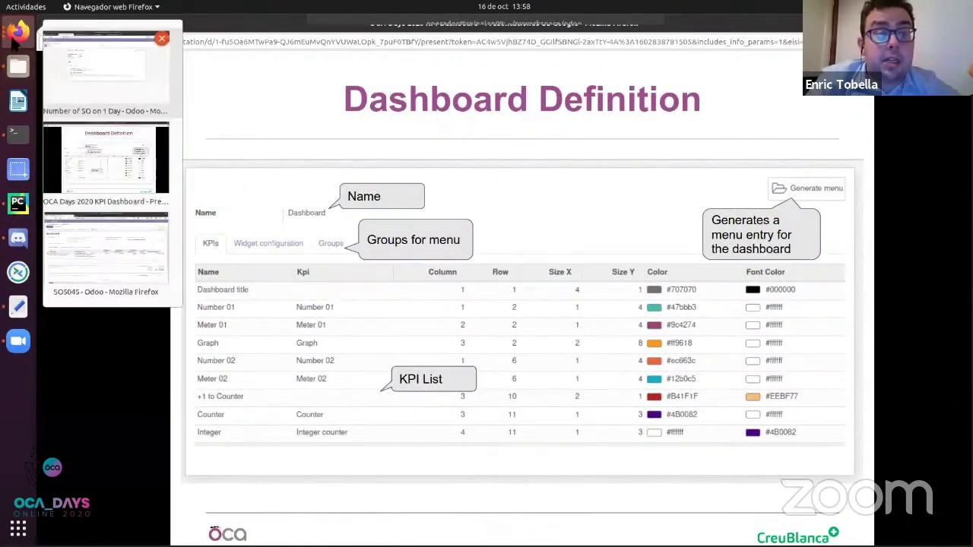
{"action": "left_click", "coordinate": [85, 144]}
{"action": "left_click", "coordinate": [19, 31]}
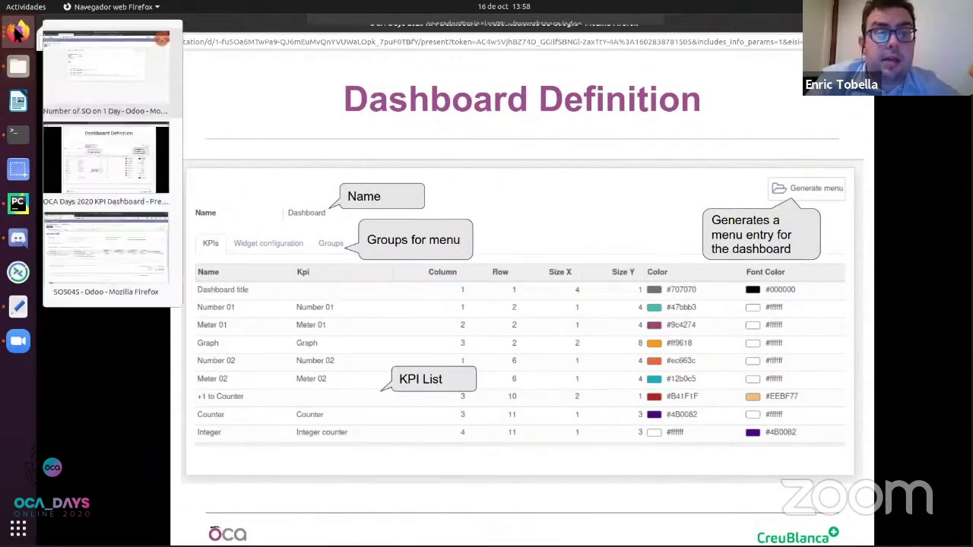
{"action": "left_click", "coordinate": [72, 53]}
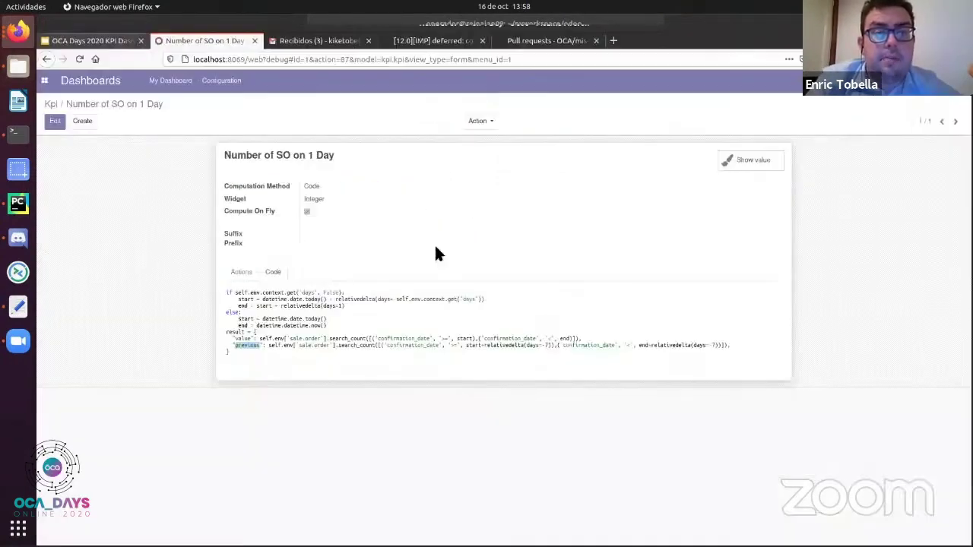
Open the My demo dashboard record from Configuration > Configure Dashboard.
{"action": "left_click", "coordinate": [221, 79]}
{"action": "left_click", "coordinate": [244, 115]}
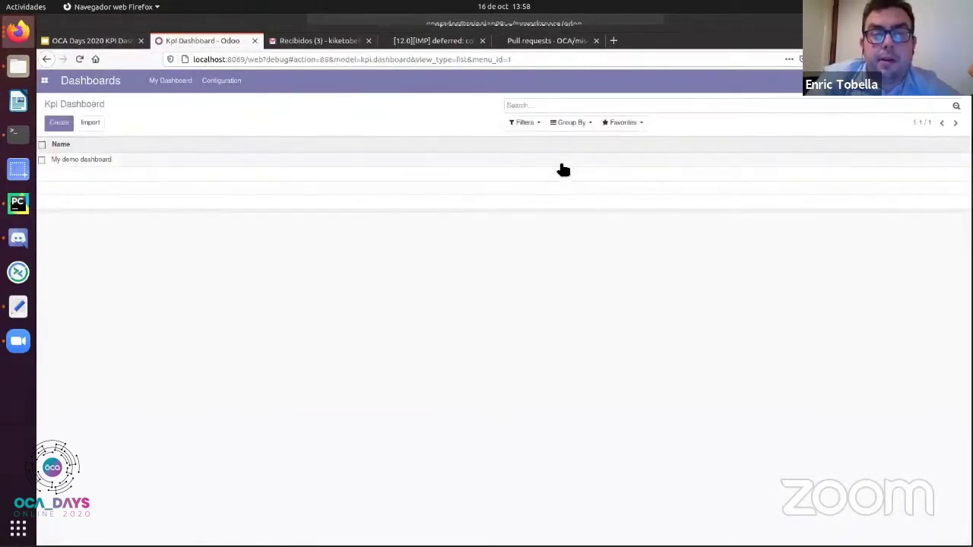
{"action": "left_click", "coordinate": [560, 172]}
Generate a menu for the dashboard with Settings as its parent menu.
{"action": "left_click", "coordinate": [753, 160]}
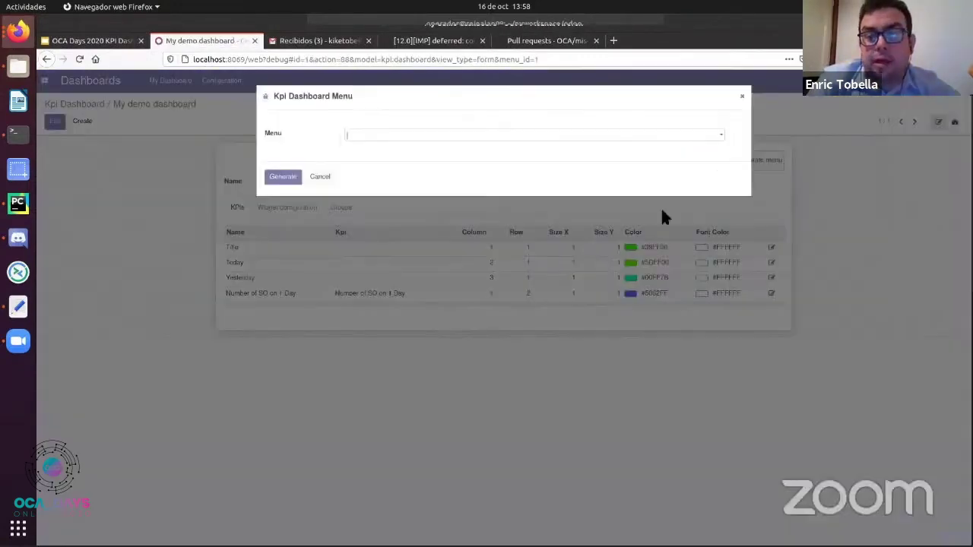
{"action": "left_click", "coordinate": [390, 142]}
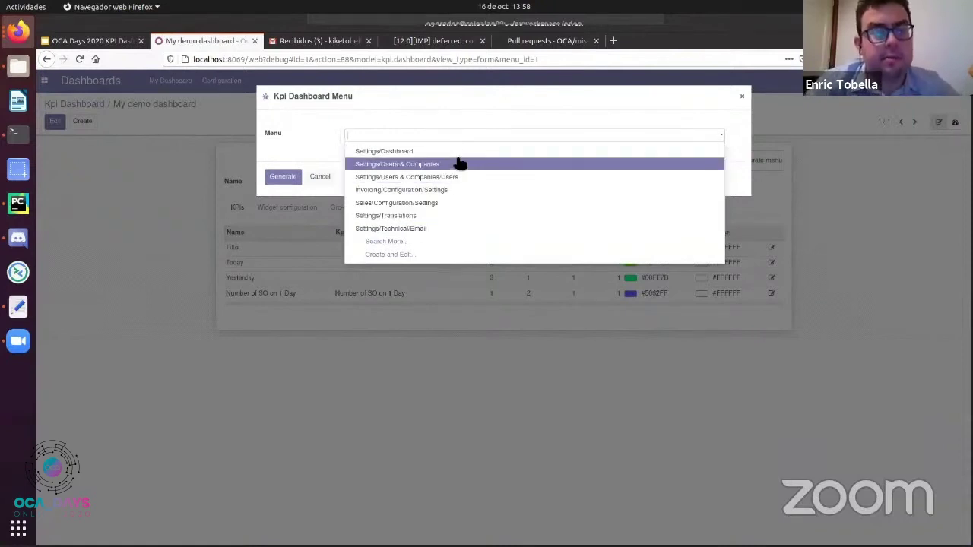
{"action": "type", "text": "Settings"}
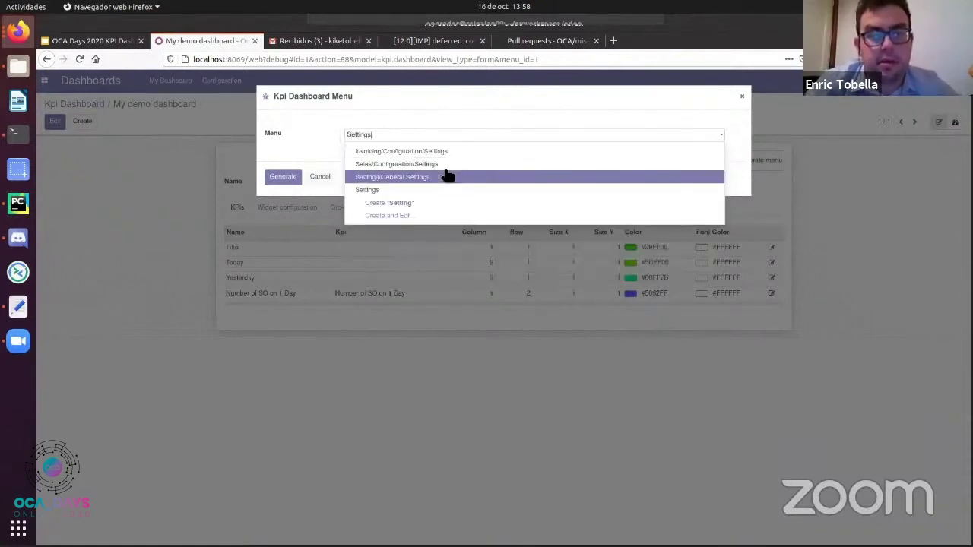
{"action": "key", "text": "Down"}
{"action": "key", "text": "Return"}
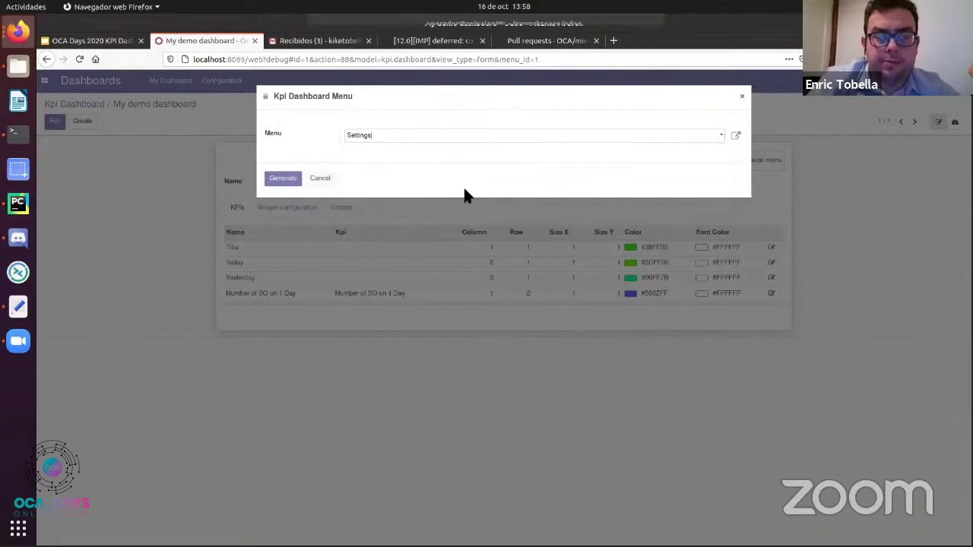
{"action": "left_click", "coordinate": [282, 180]}
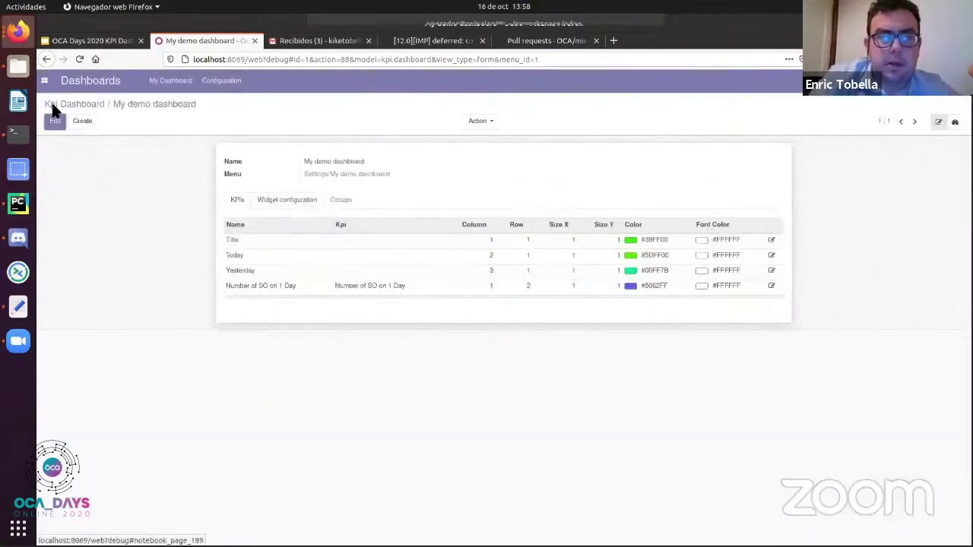
Open My demo dashboard from the reloaded Settings app, showing its blue tile of 13, up 333%.
{"action": "left_click", "coordinate": [44, 80]}
{"action": "left_click", "coordinate": [58, 164]}
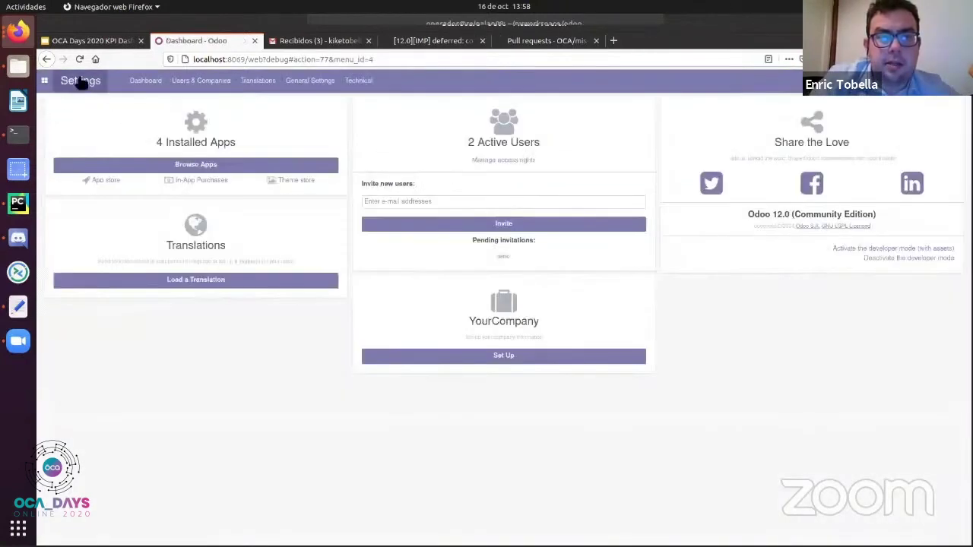
{"action": "left_click", "coordinate": [79, 58]}
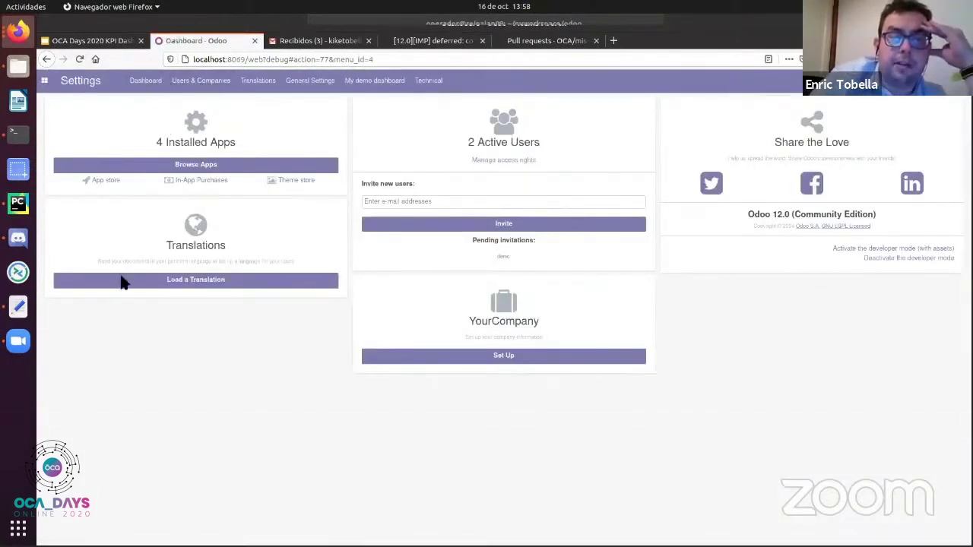
{"action": "left_click", "coordinate": [375, 81]}
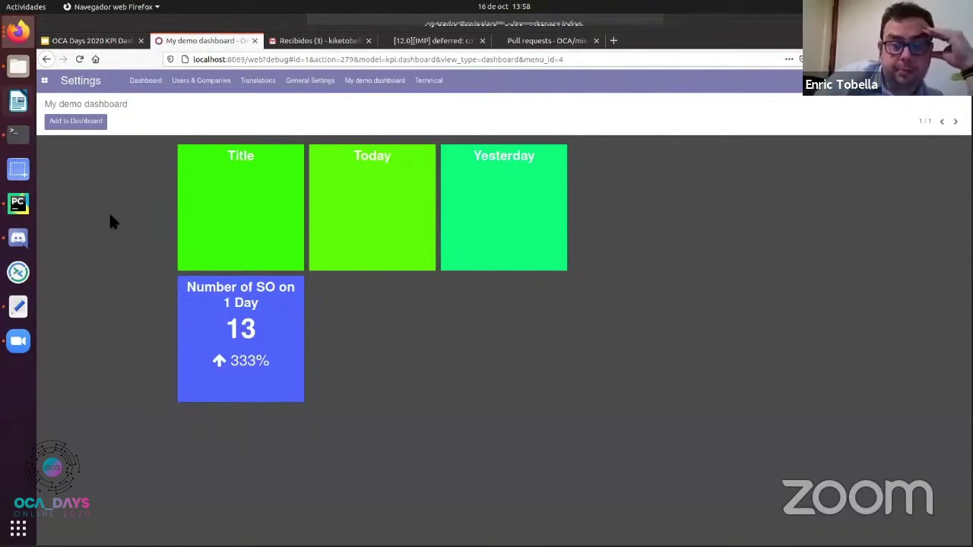
{"action": "left_click", "coordinate": [19, 30]}
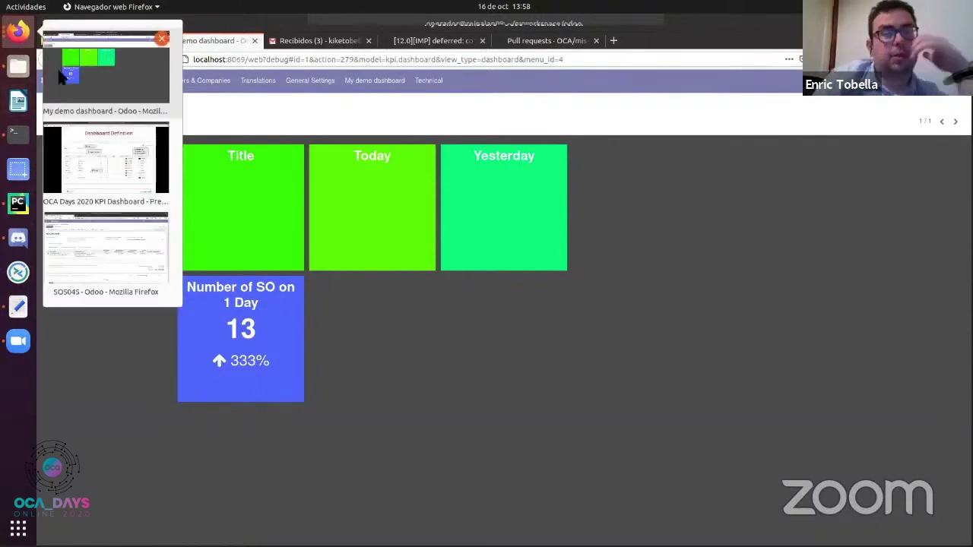
Return to the slideshow and advance past Widget configuration, KPI definition and KPI debug slides to Dashboard view.
{"action": "left_click", "coordinate": [105, 204]}
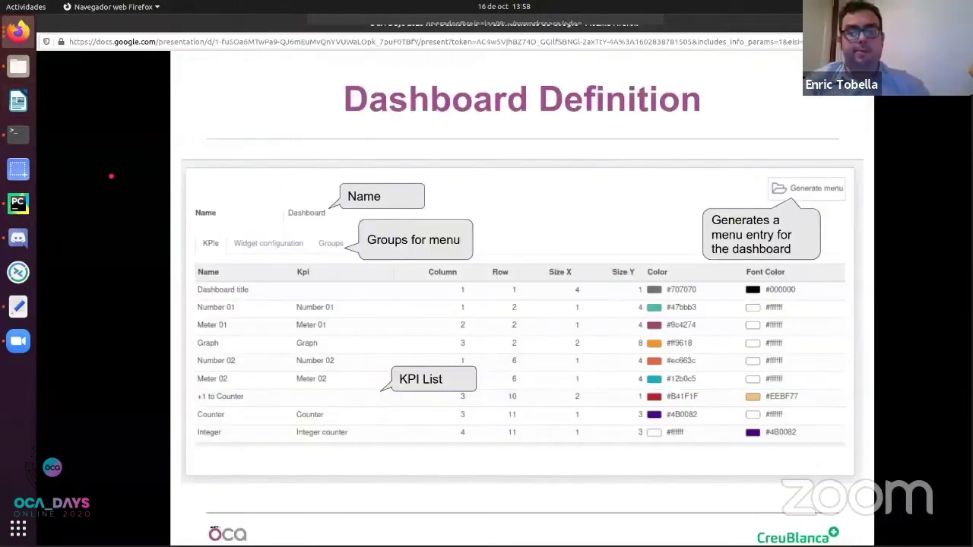
{"action": "key", "text": "Right"}
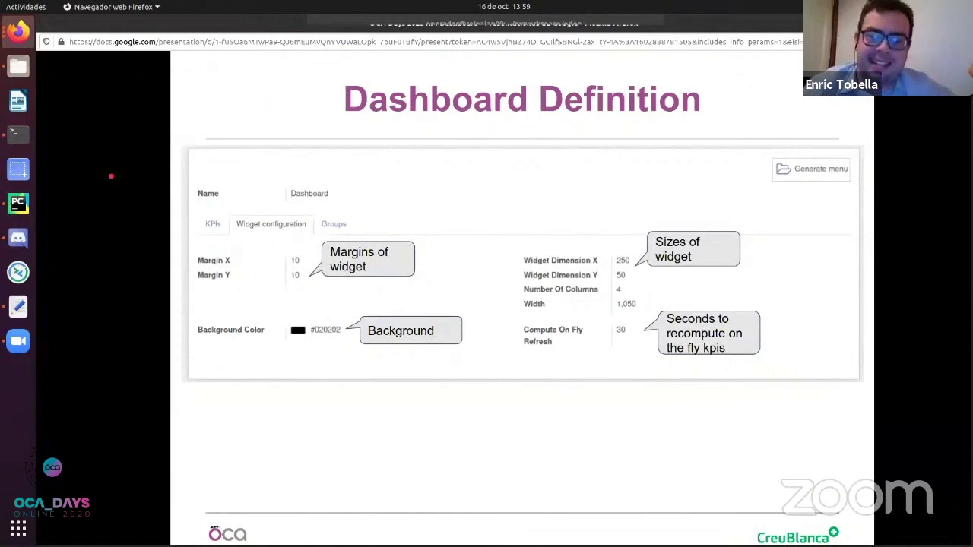
{"action": "key", "text": "Right"}
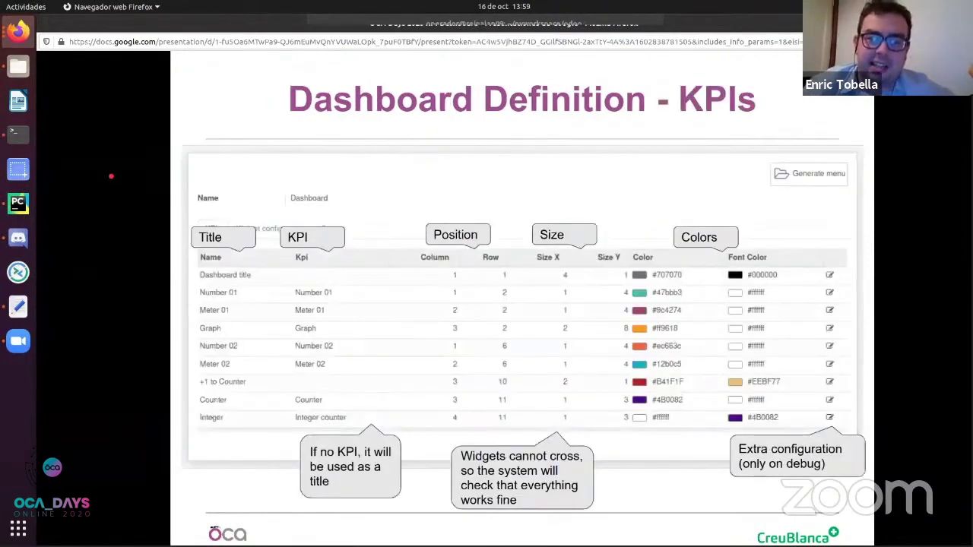
{"action": "key", "text": "Right"}
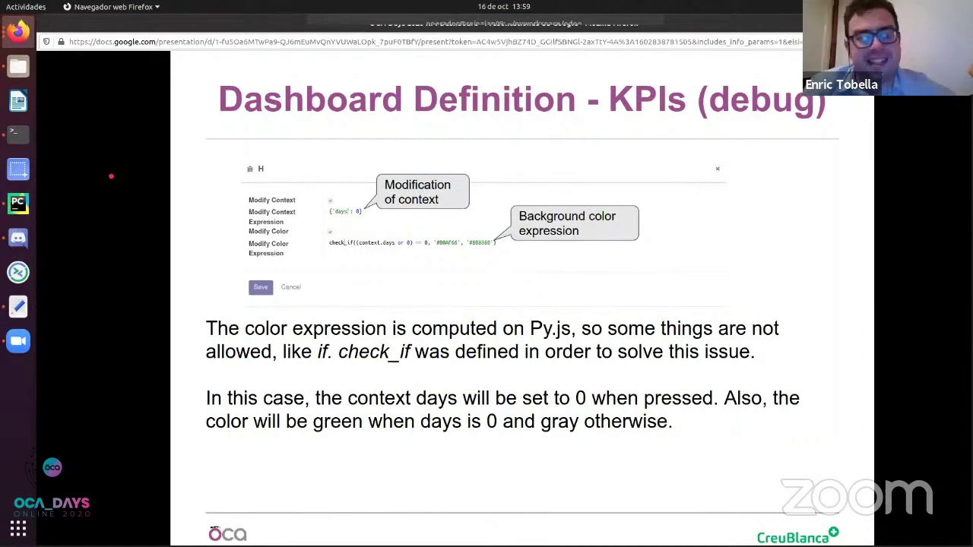
{"action": "key", "text": "Right"}
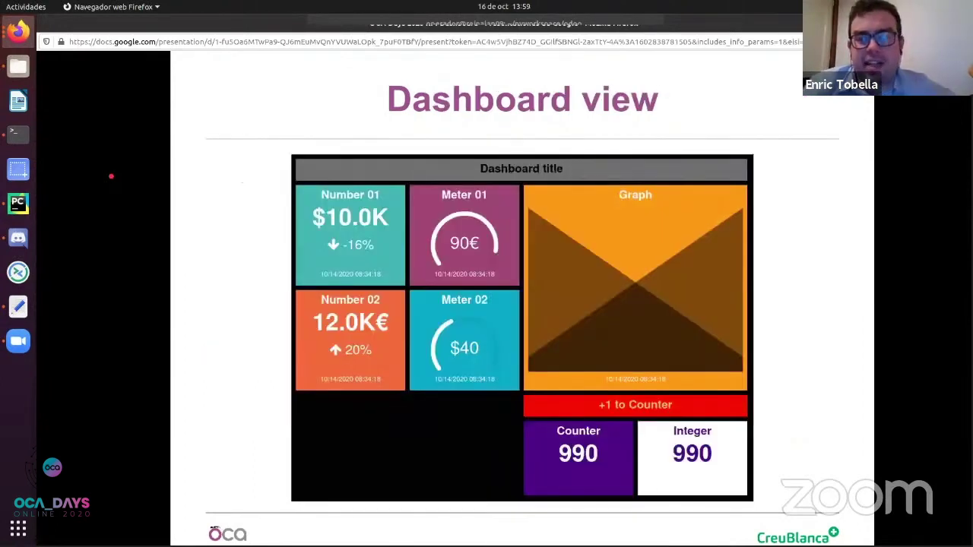
Advance to the Orders dashboard example with Total 592 and seven Region tiles.
{"action": "key", "text": "Right"}
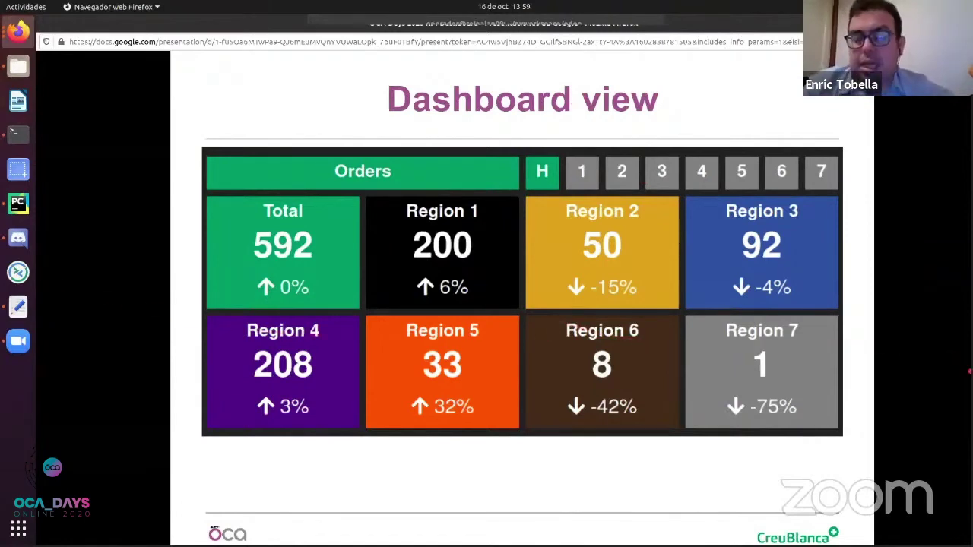
Advance to the Roadmap slide listing issues, new widgets and documentation improvements.
{"action": "key", "text": "Right"}
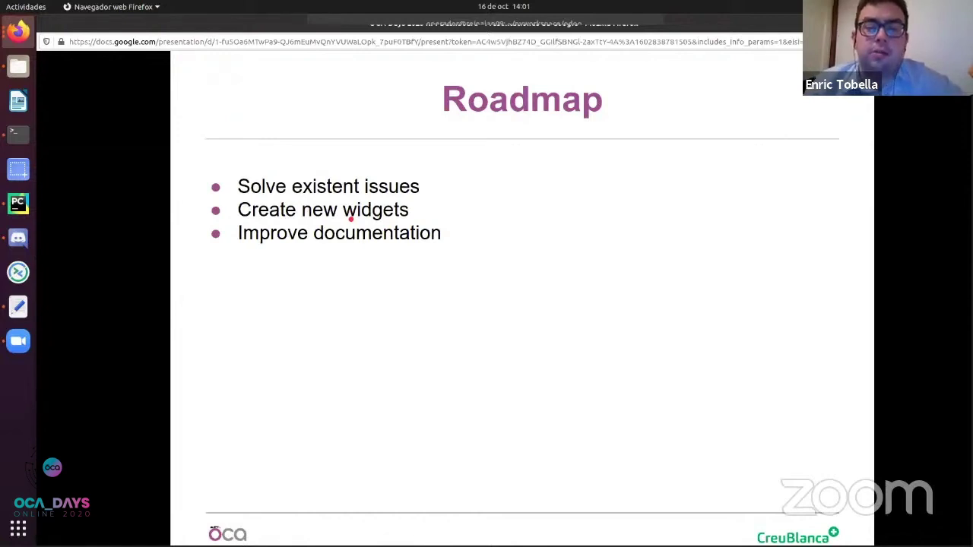
Advance to the Ask Me Anything question-mark slide.
{"action": "key", "text": "Right"}
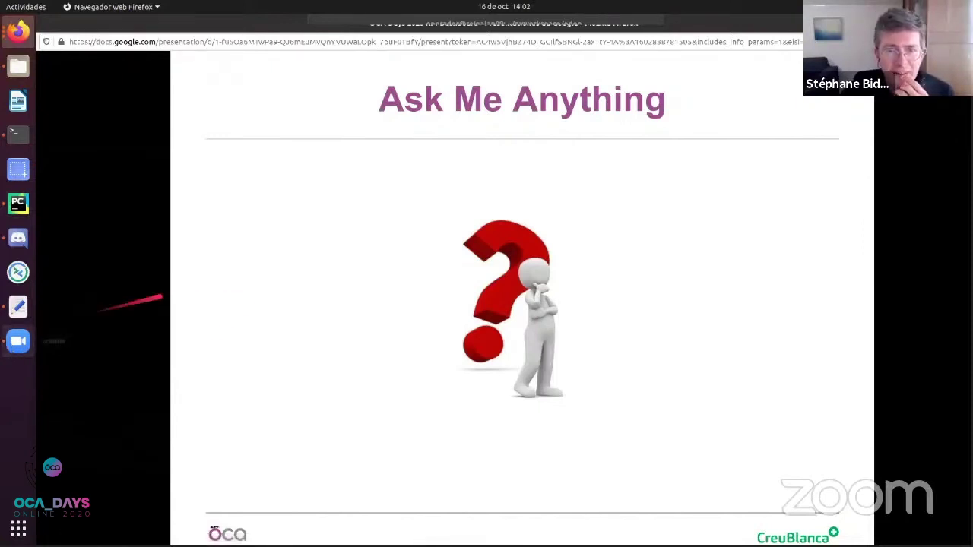
Present the Ask Me Anything slide fullscreen through the Q&A, then bring up the window switcher.
{"action": "left_click", "coordinate": [358, 538]}
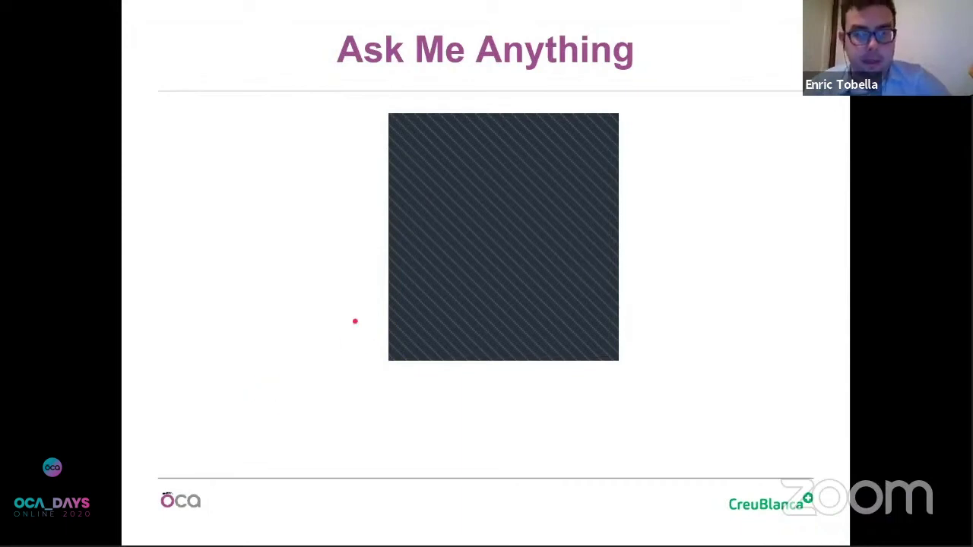
{"action": "key", "text": "alt+Tab"}
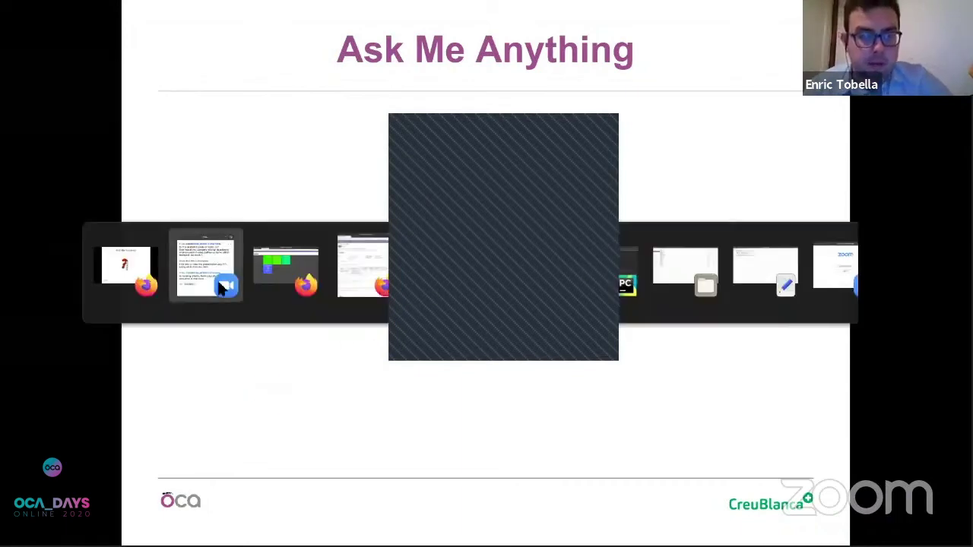
Load github.com/OCA/reporting-engine in a new Firefox tab beside the Odoo quotation.
{"action": "left_click", "coordinate": [364, 295]}
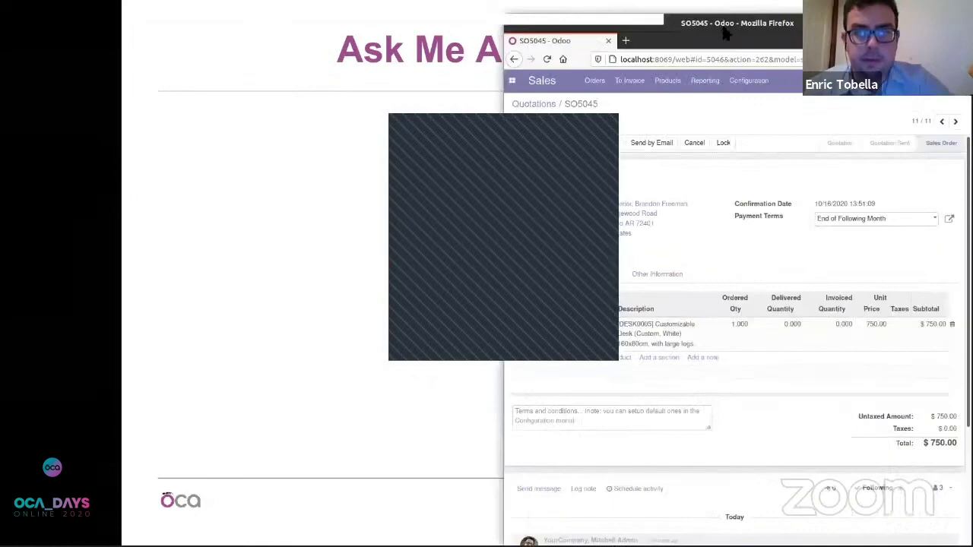
{"action": "left_click", "coordinate": [156, 41]}
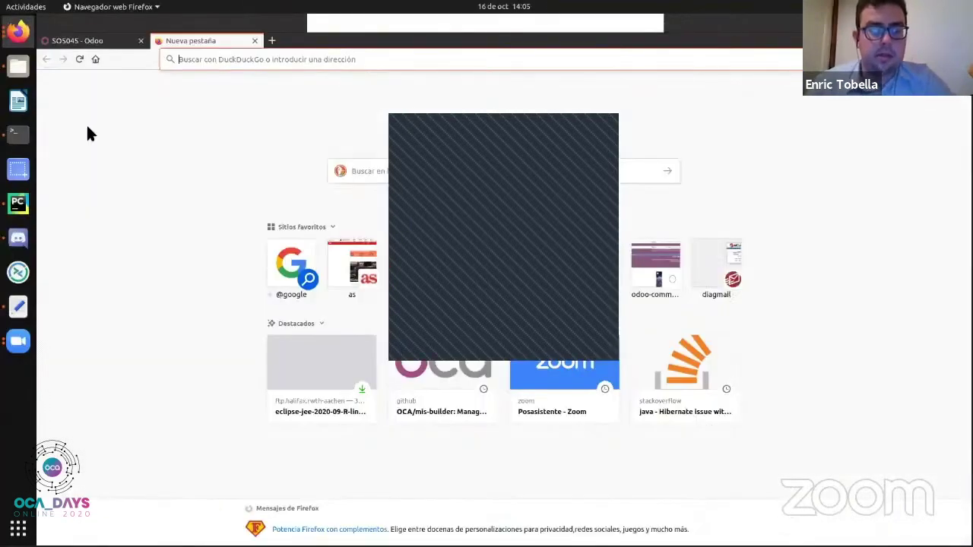
{"action": "type", "text": "github.com/OCA/k"}
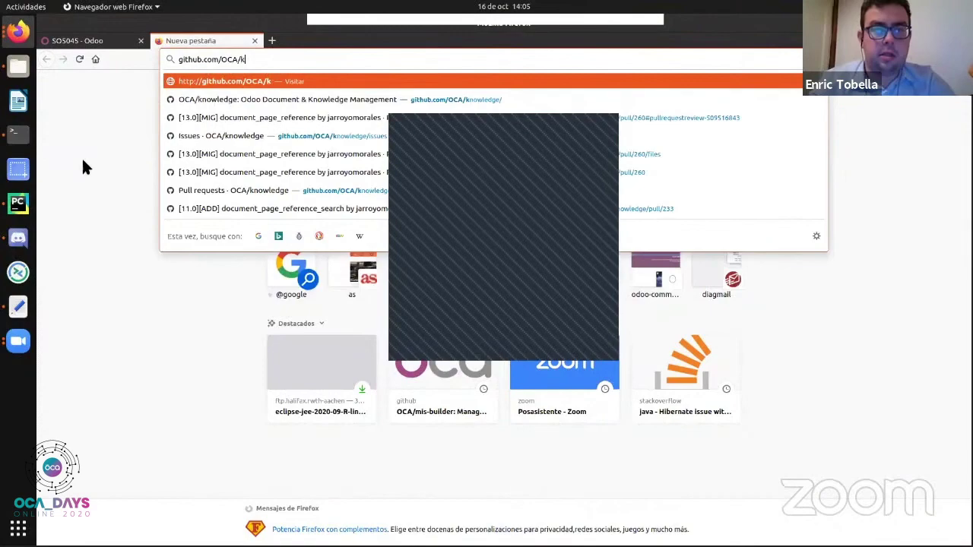
{"action": "key", "text": "BackSpace"}
{"action": "type", "text": "reporting-engine"}
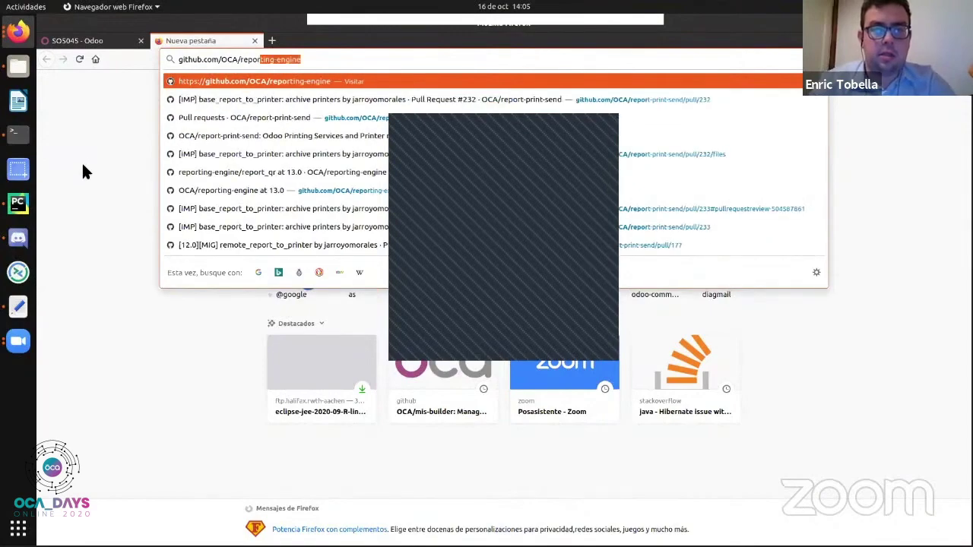
{"action": "key", "text": "Return"}
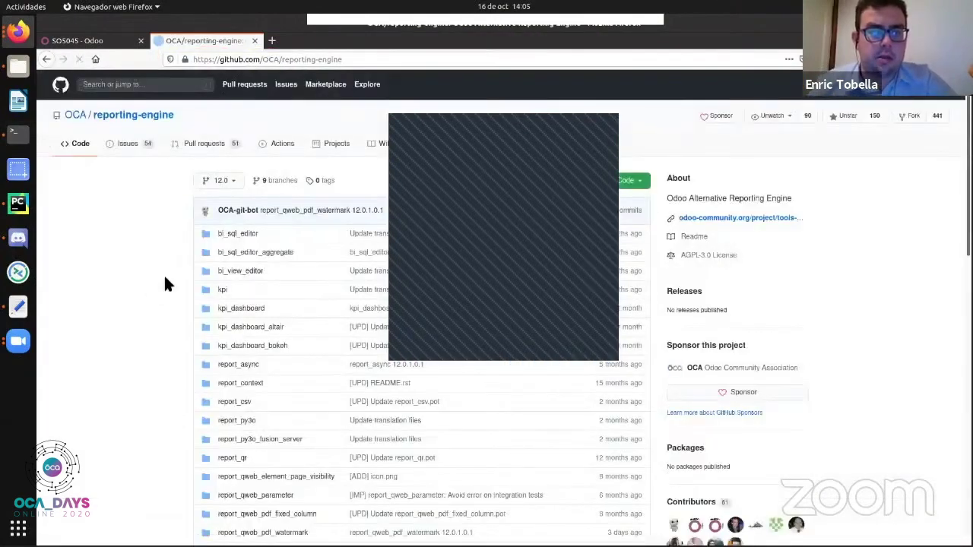
Open the kpi_dashboard folder and highlight its part of the page address.
{"action": "left_click", "coordinate": [245, 310]}
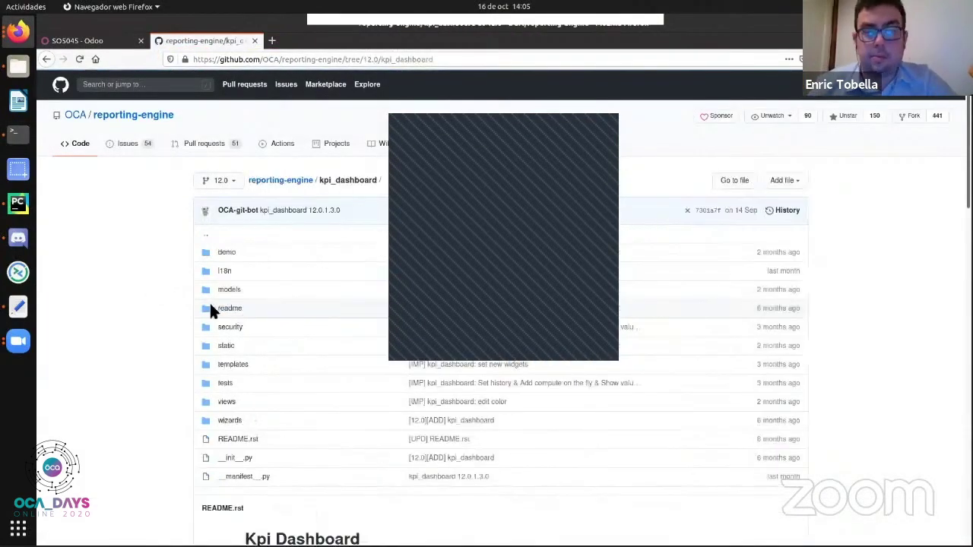
{"action": "left_click", "coordinate": [350, 60]}
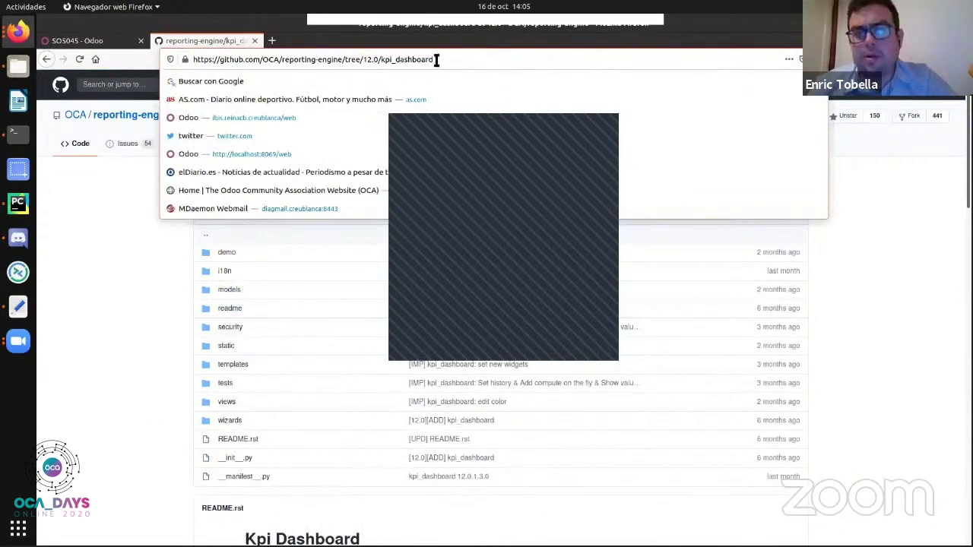
{"action": "left_click_drag", "start_coordinate": [456, 60], "coordinate": [140, 51]}
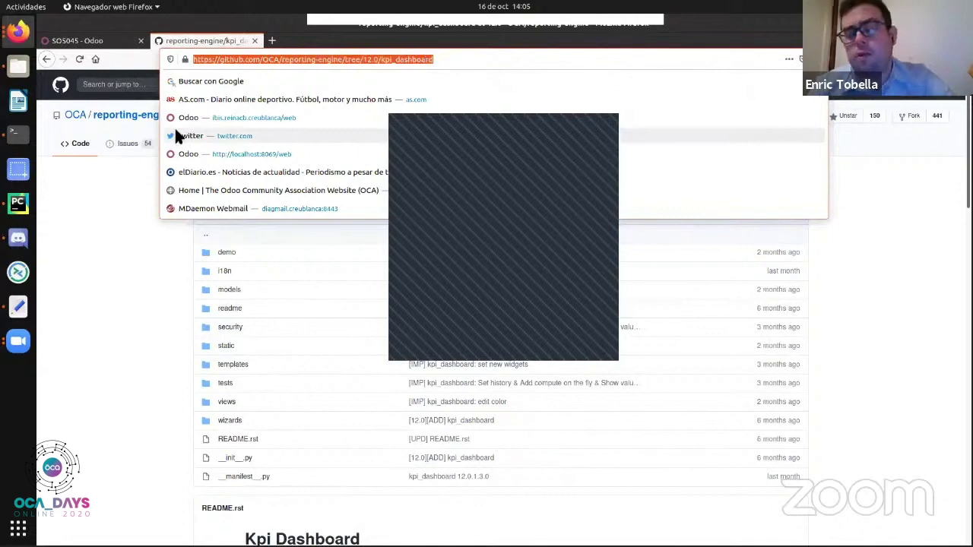
{"action": "left_click", "coordinate": [117, 295]}
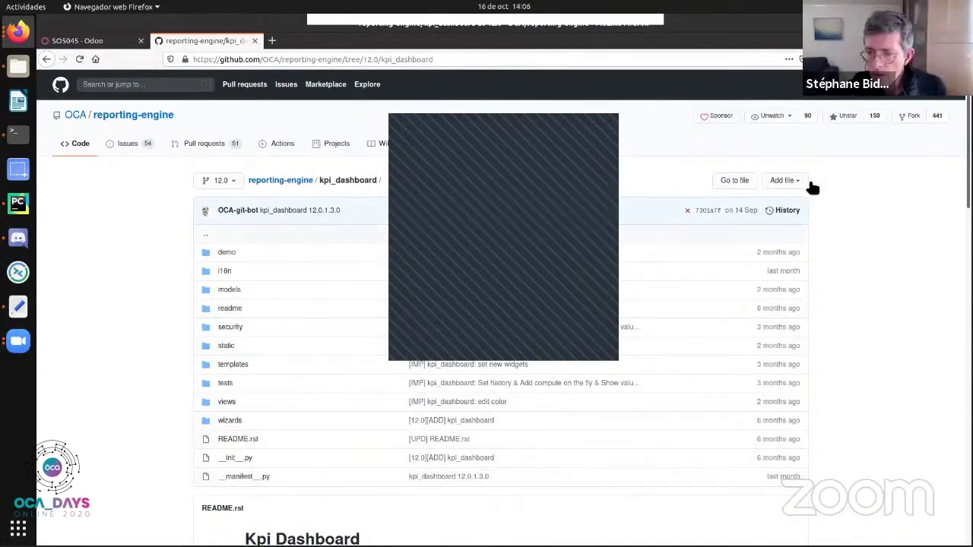
Hide the meeting window to reveal the GitHub page, then show the browser window previews.
{"action": "left_click", "coordinate": [593, 273]}
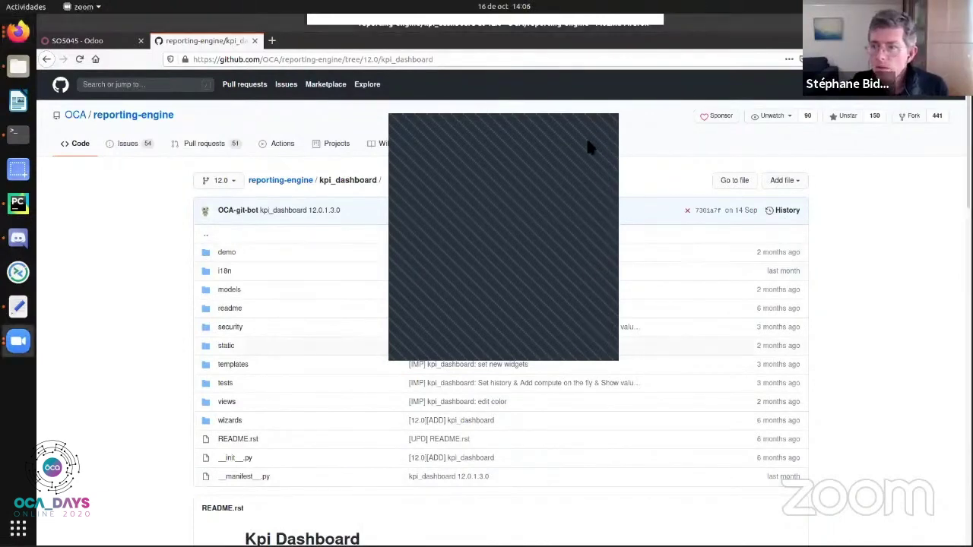
{"action": "left_click", "coordinate": [582, 160]}
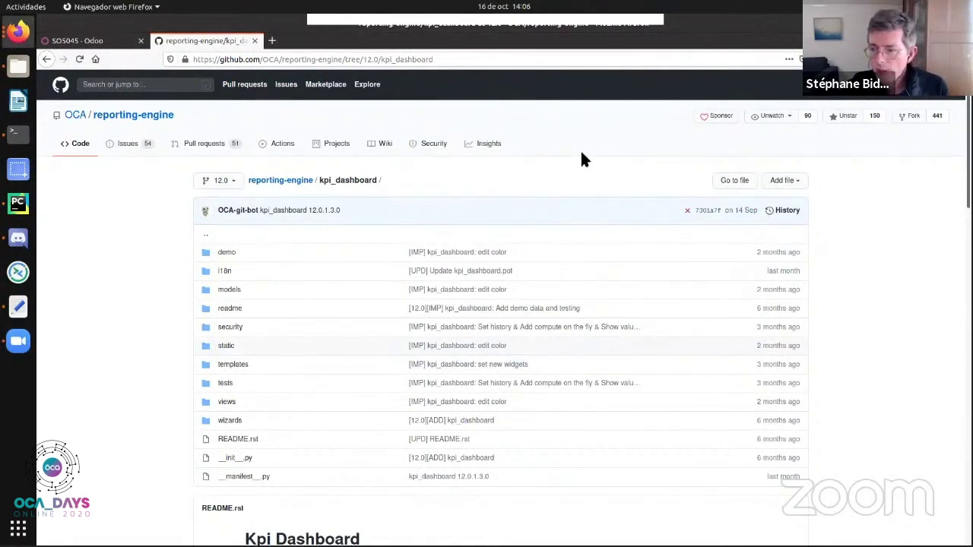
{"action": "left_click", "coordinate": [18, 31]}
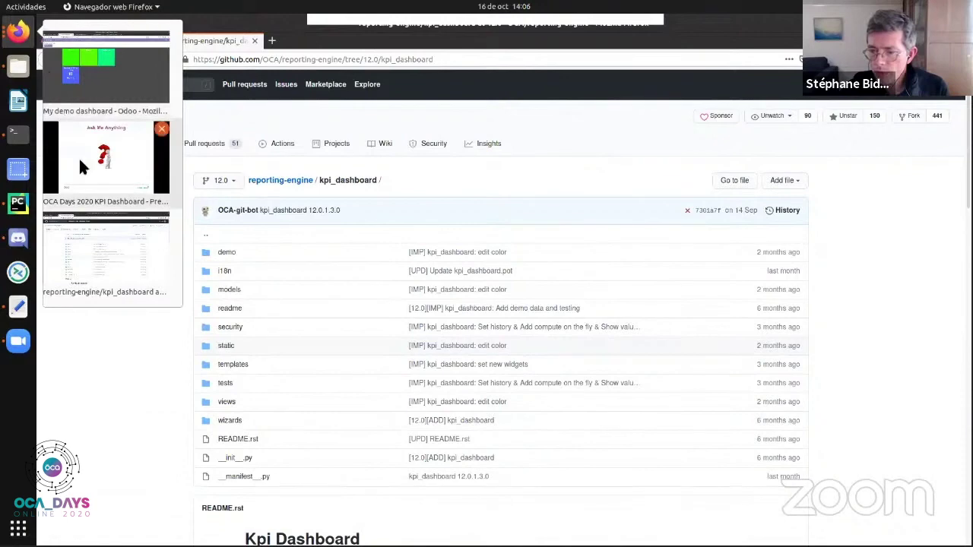
Bring the presentation back to front on the Thank you to the OCA Sponsors slide.
{"action": "left_click", "coordinate": [107, 163]}
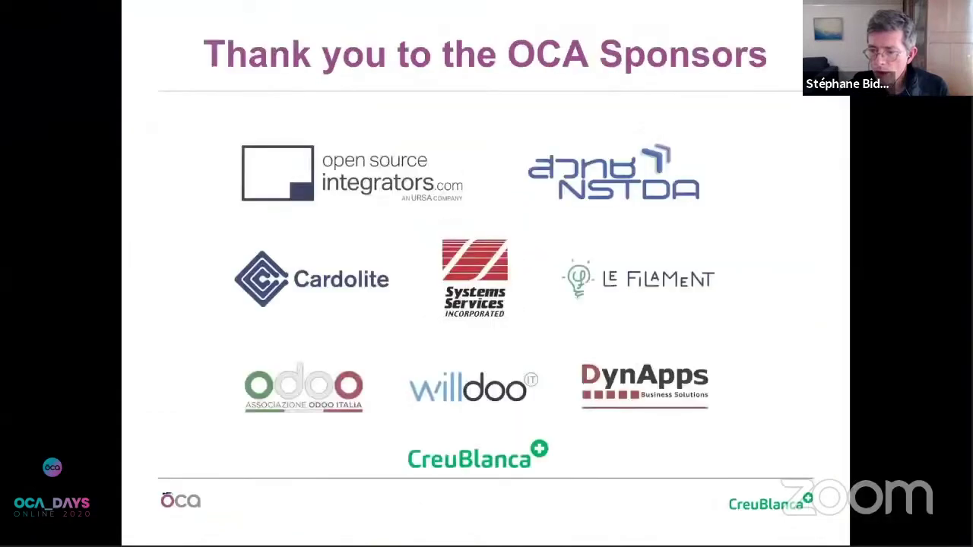